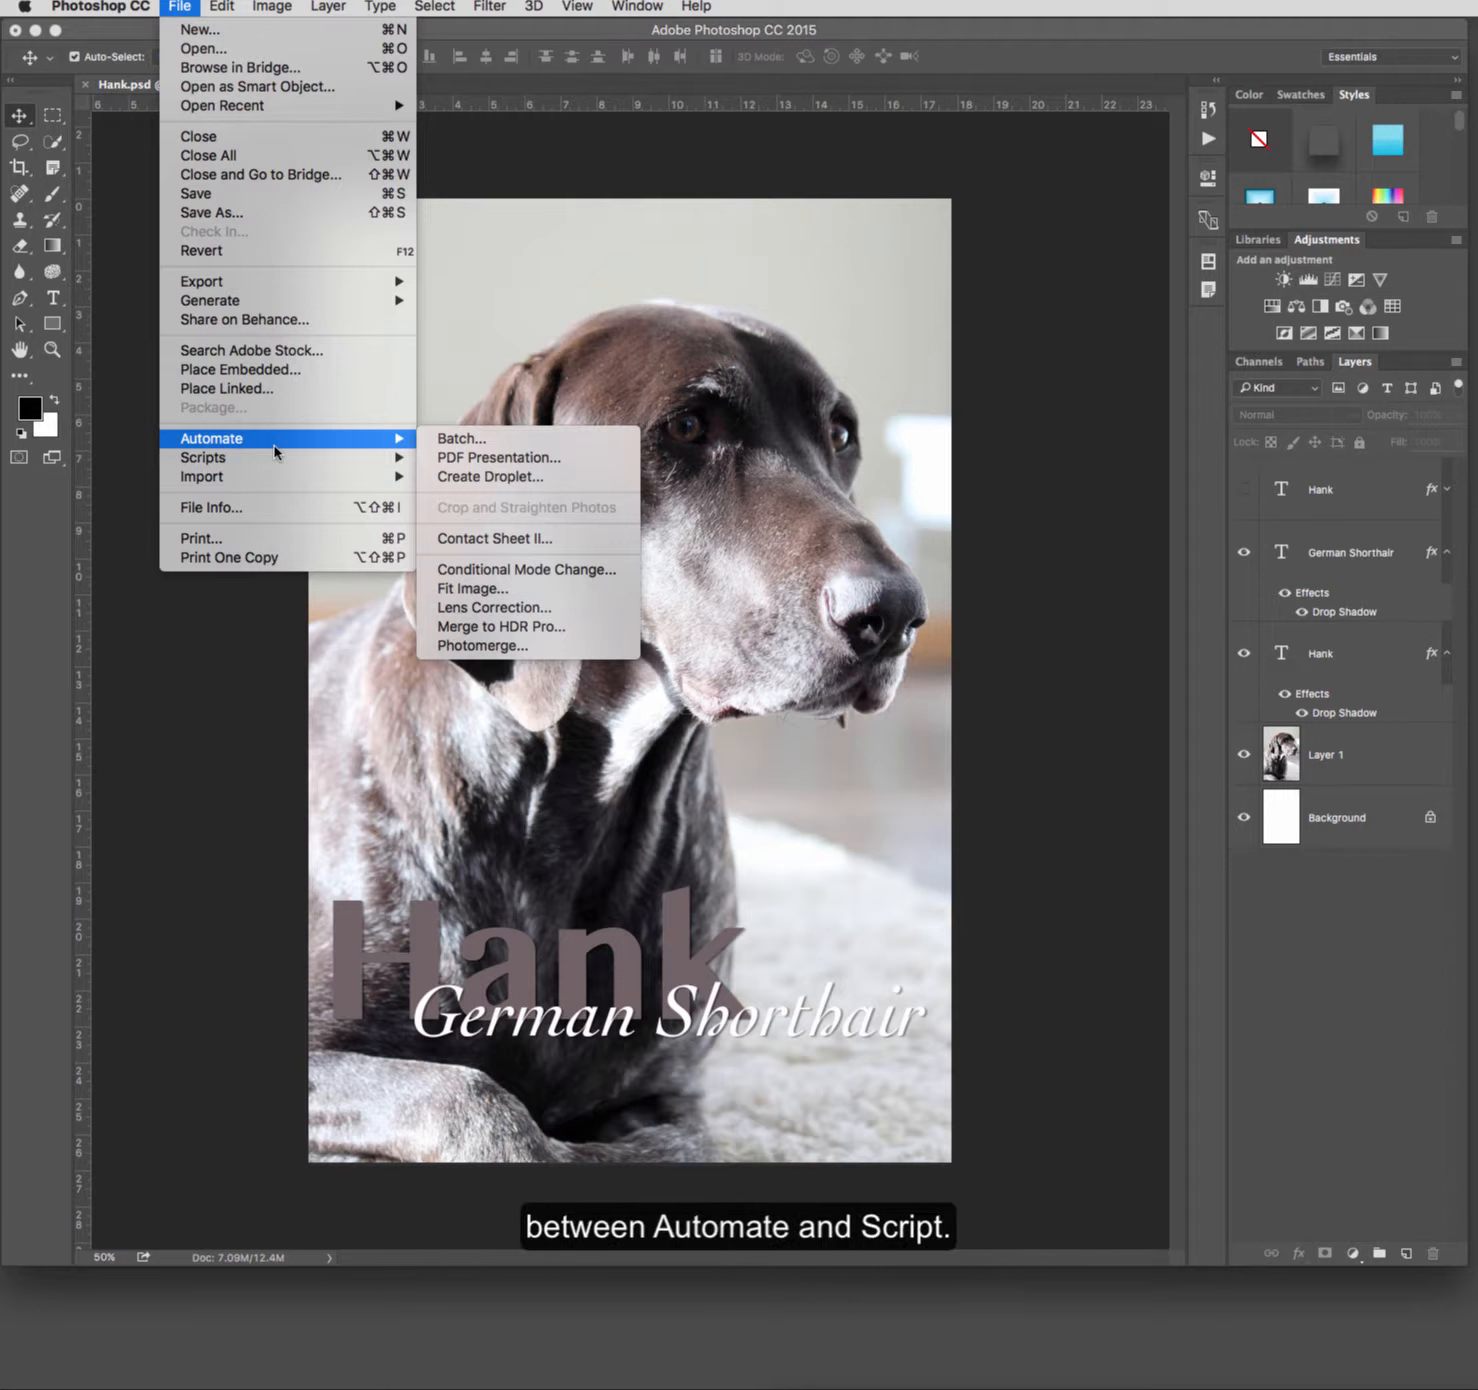
# Step: Open the Script Events Manager, examine its event, script and action options, and close it without adding anything
pyautogui.moveTo(273, 460)
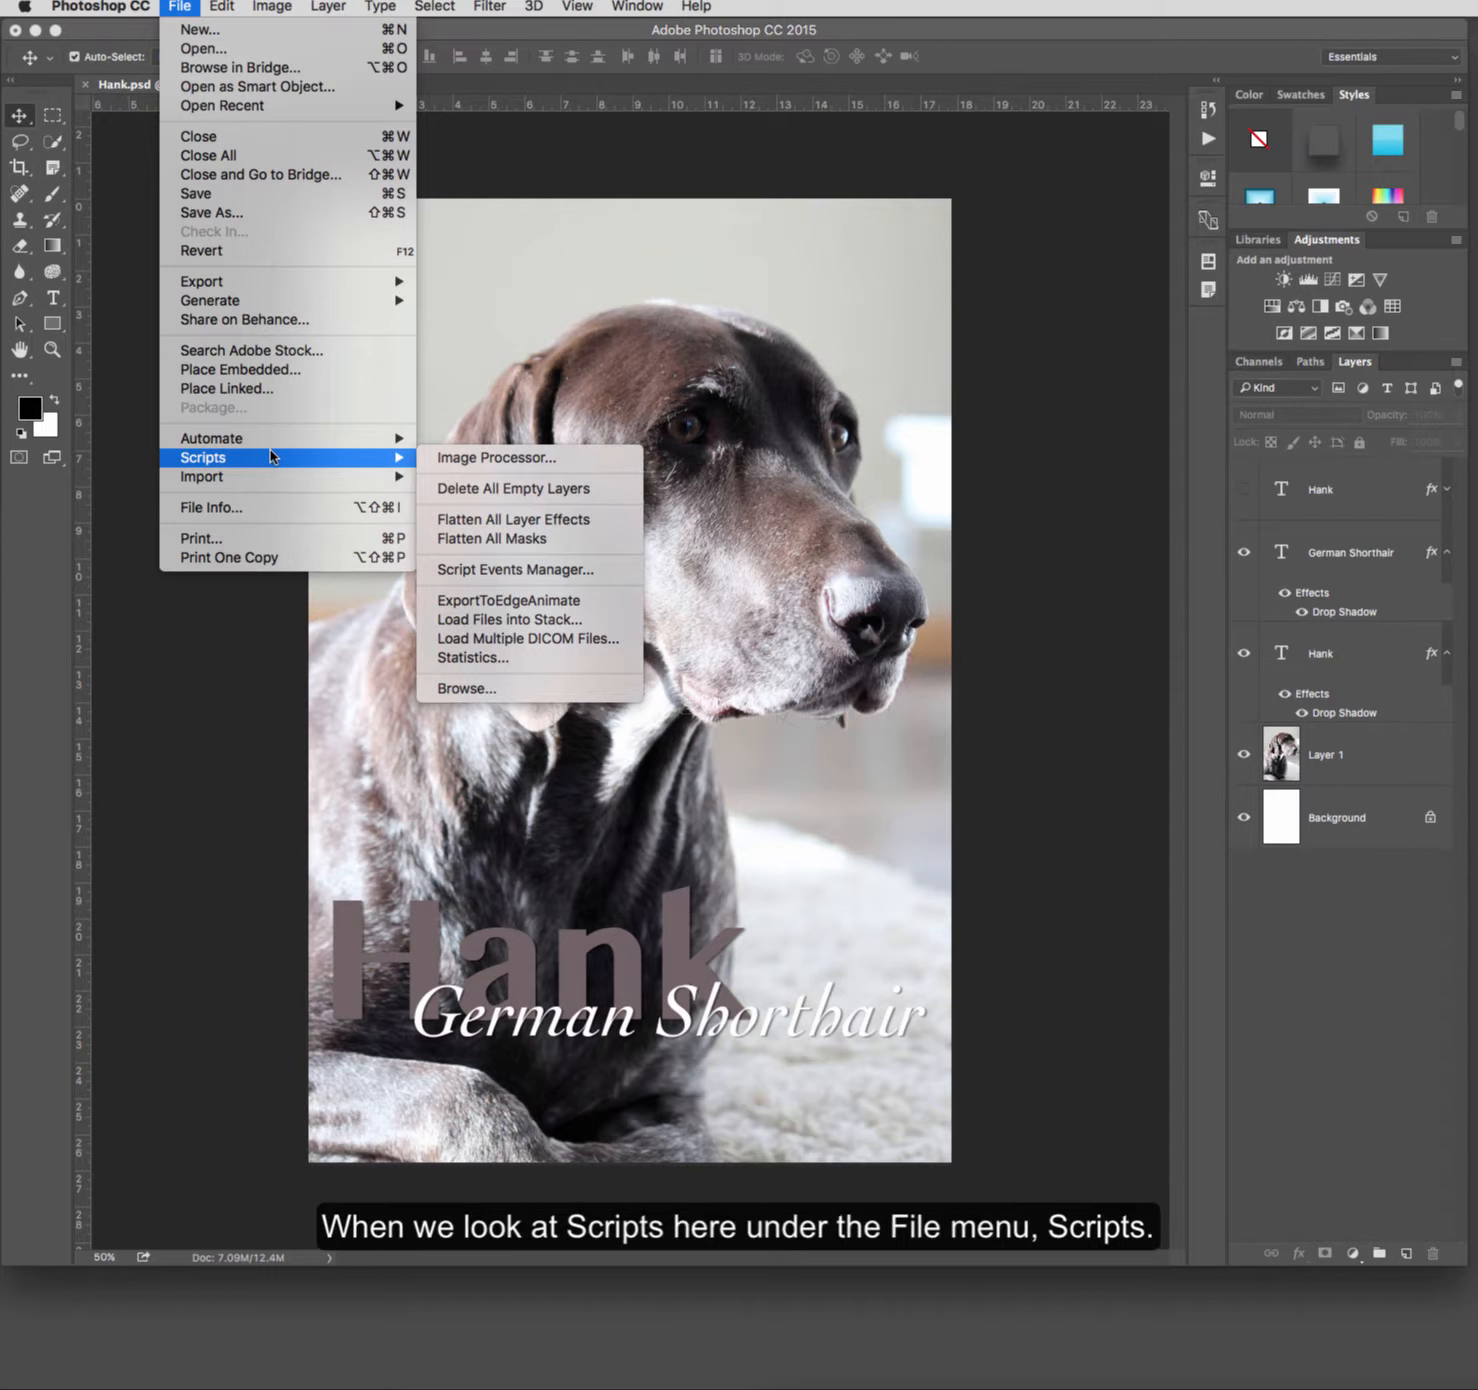
pyautogui.click(469, 579)
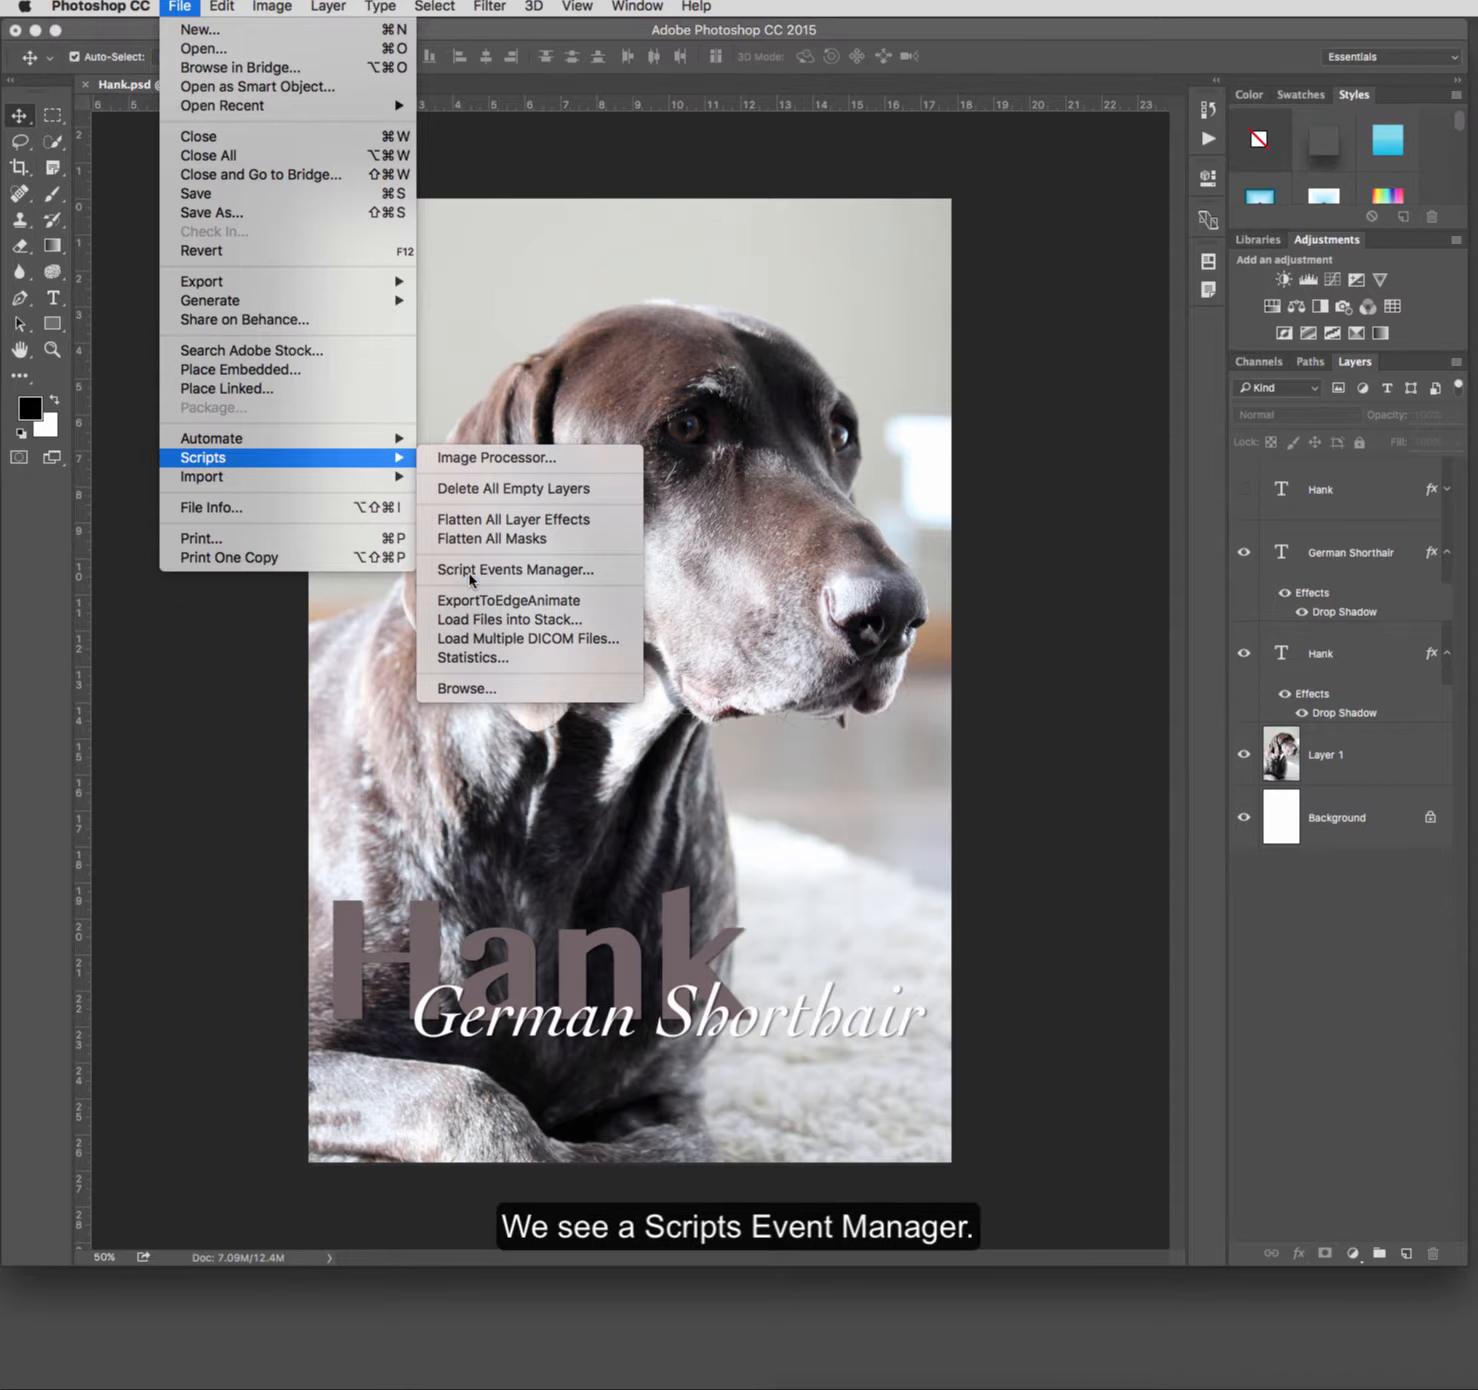
pyautogui.moveTo(1113, 540); pyautogui.dragTo(367, 633)
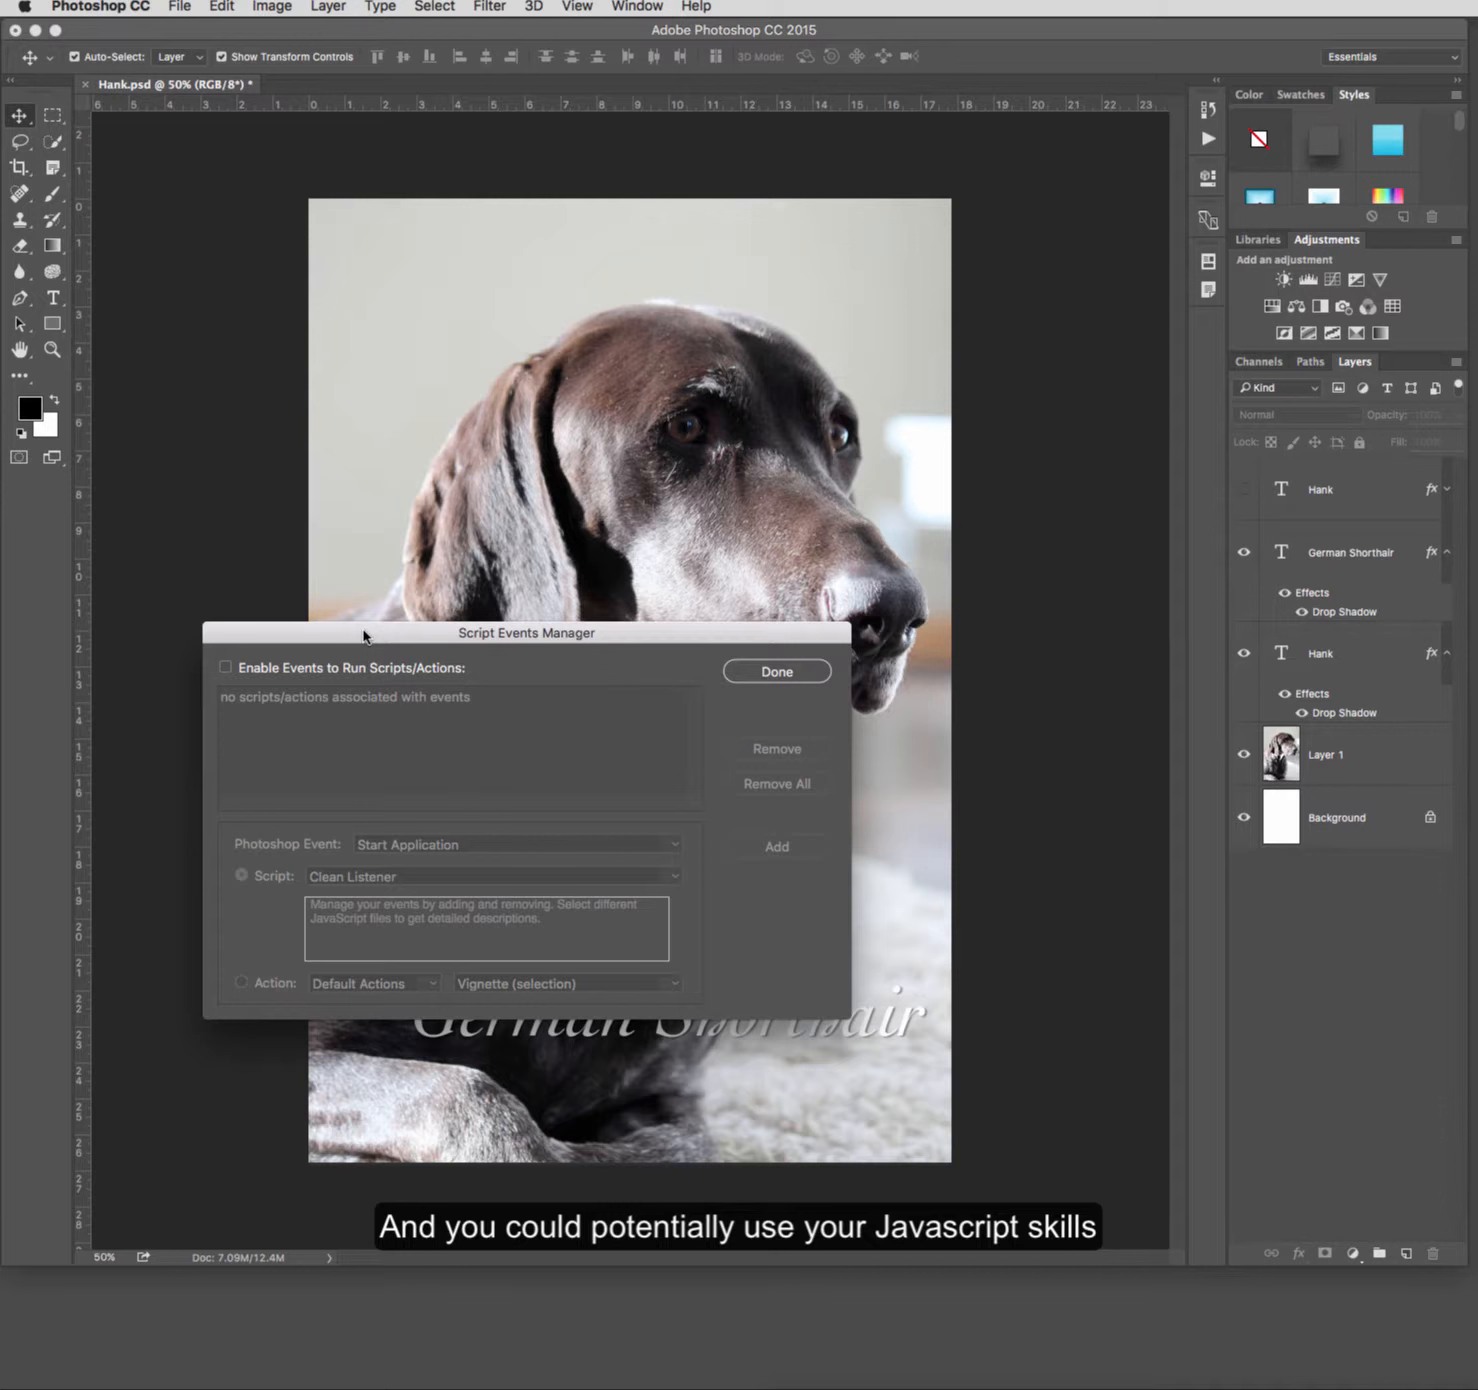
pyautogui.click(778, 672)
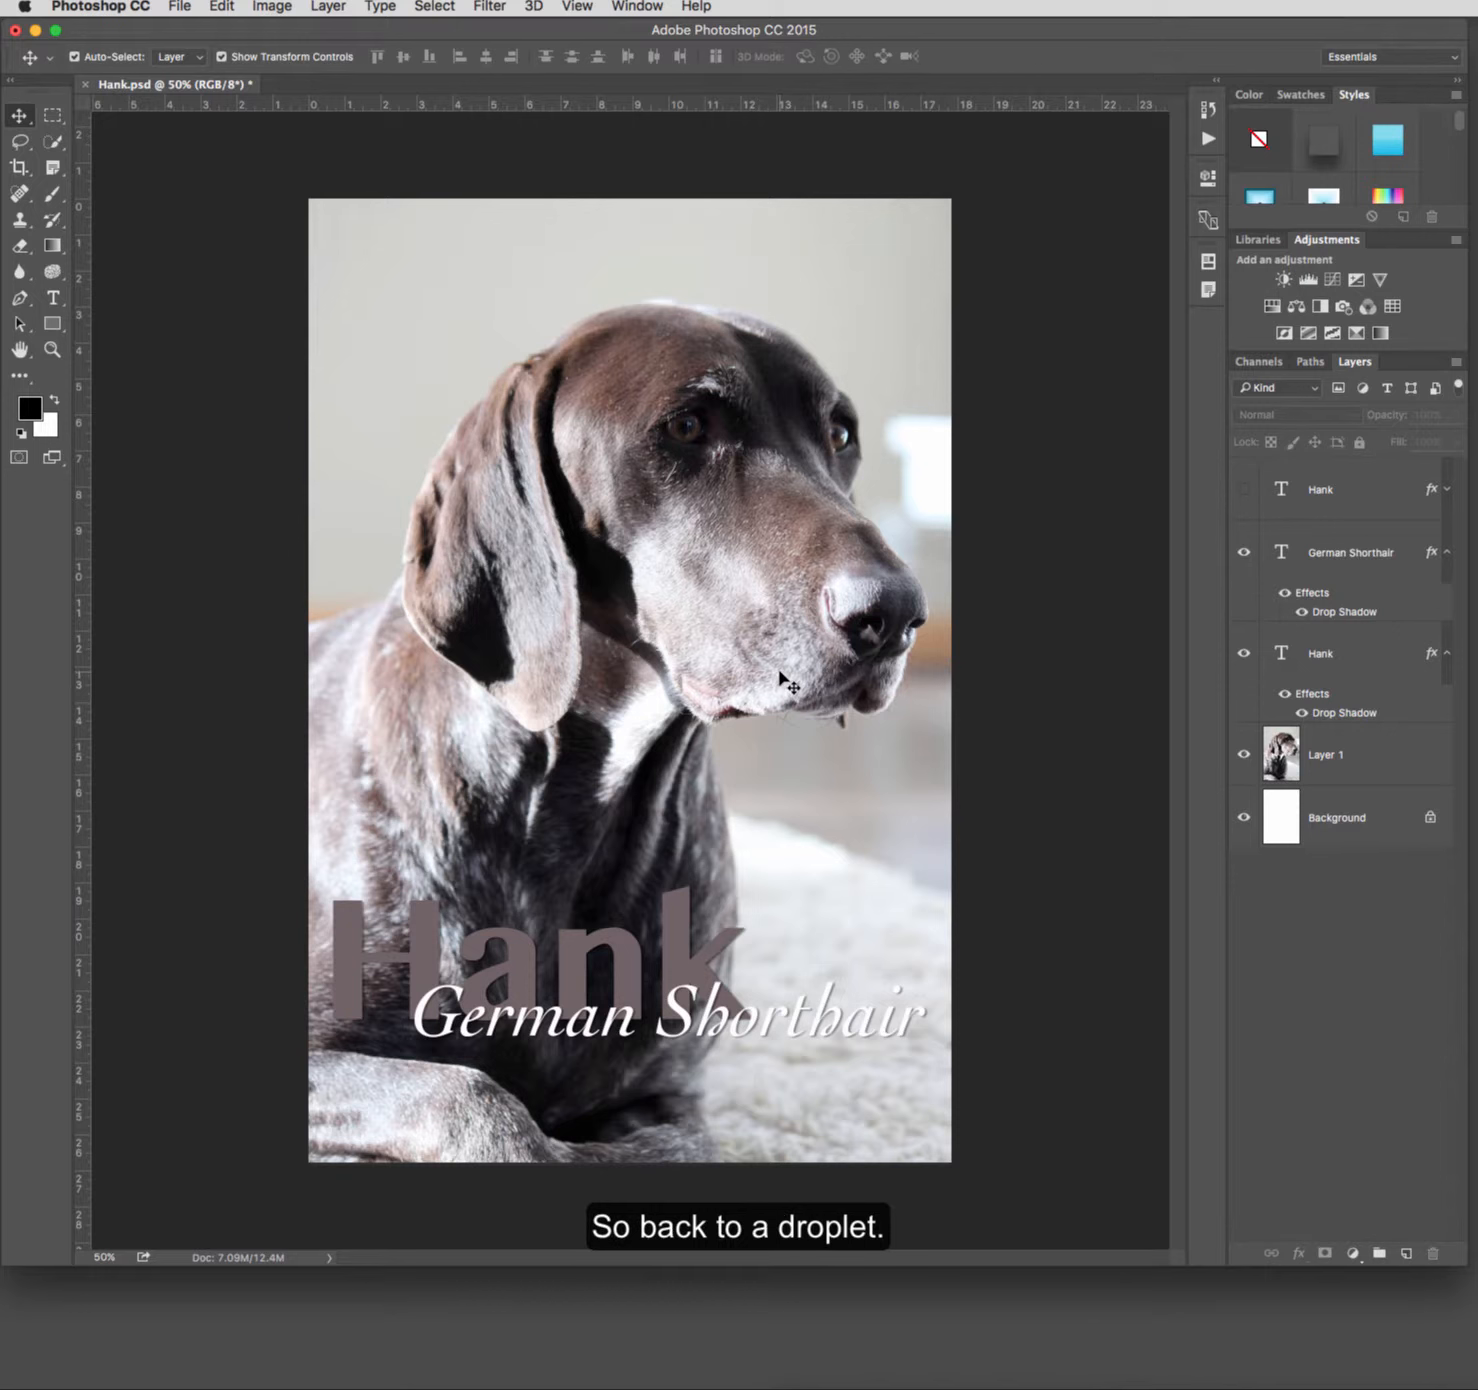
# Step: Start creating a droplet and set its save location to Example.app in the Assignment folder
pyautogui.click(179, 11)
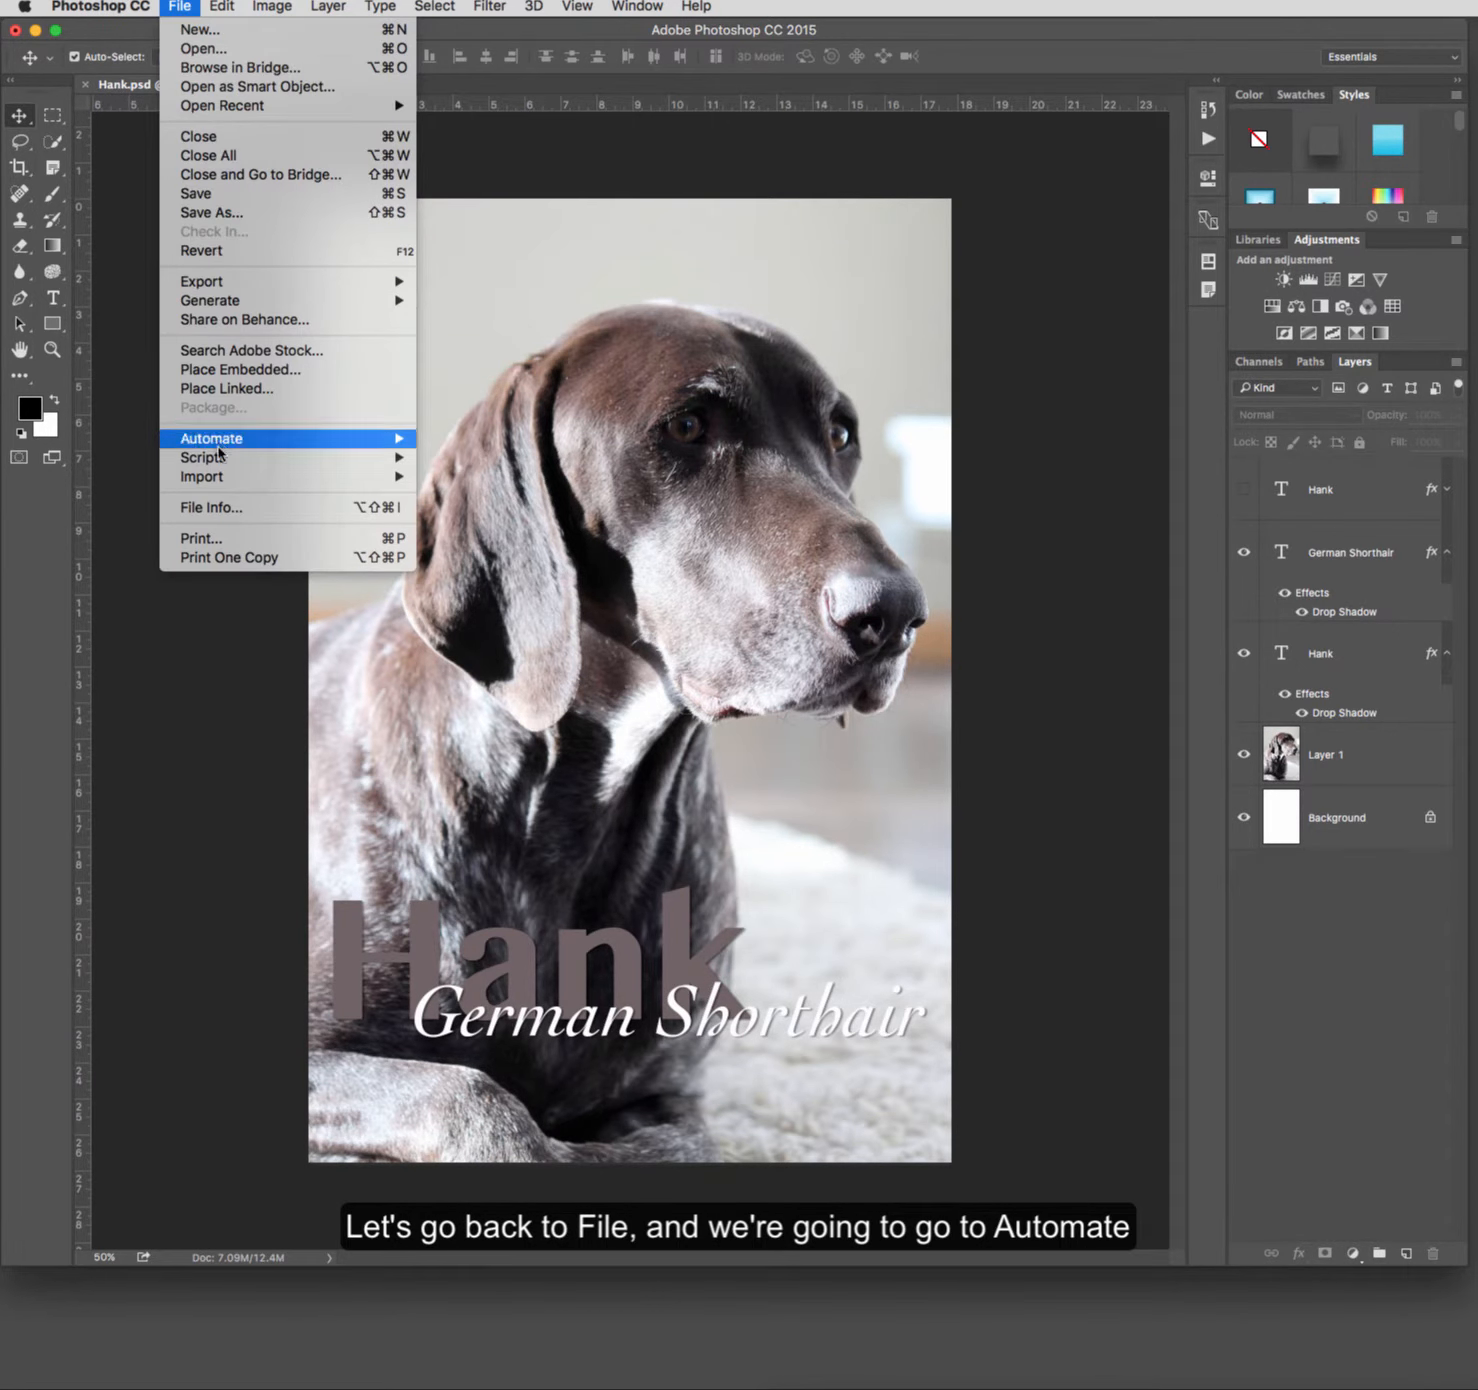
pyautogui.moveTo(221, 461)
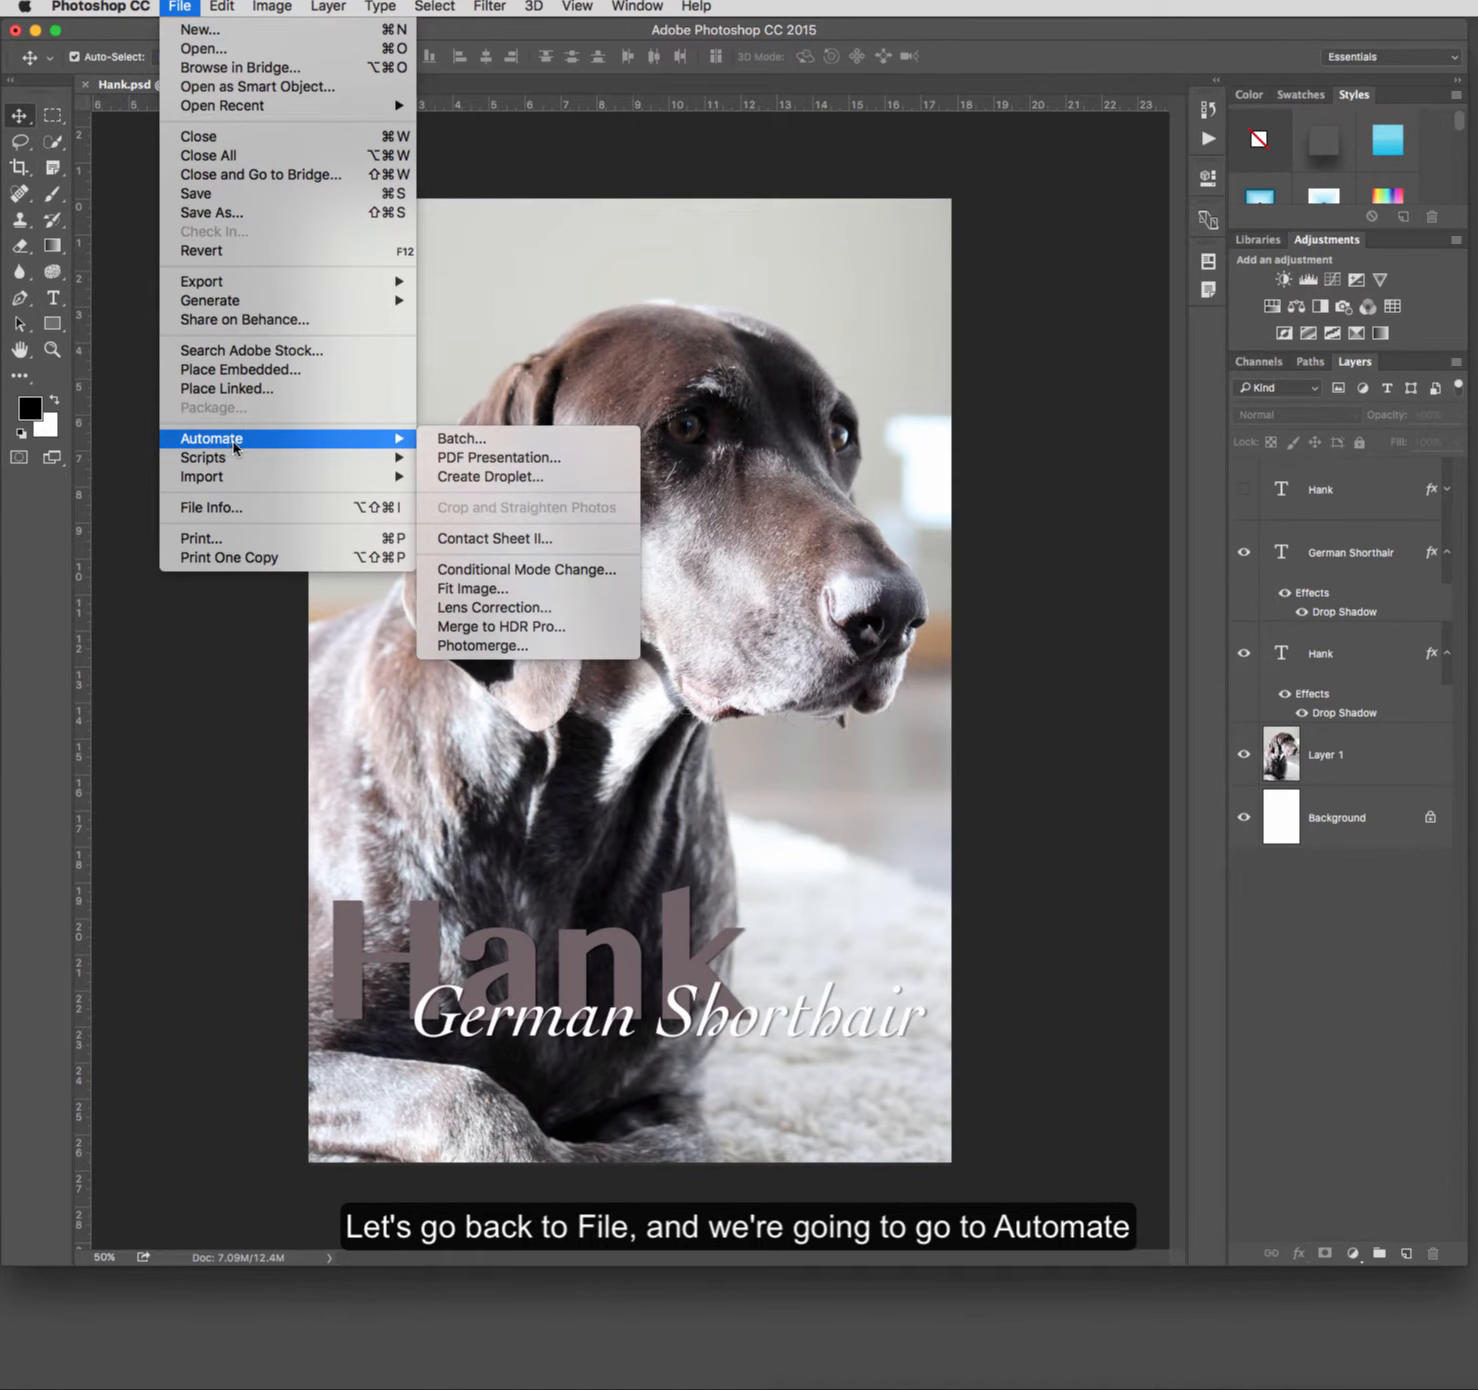
pyautogui.click(550, 484)
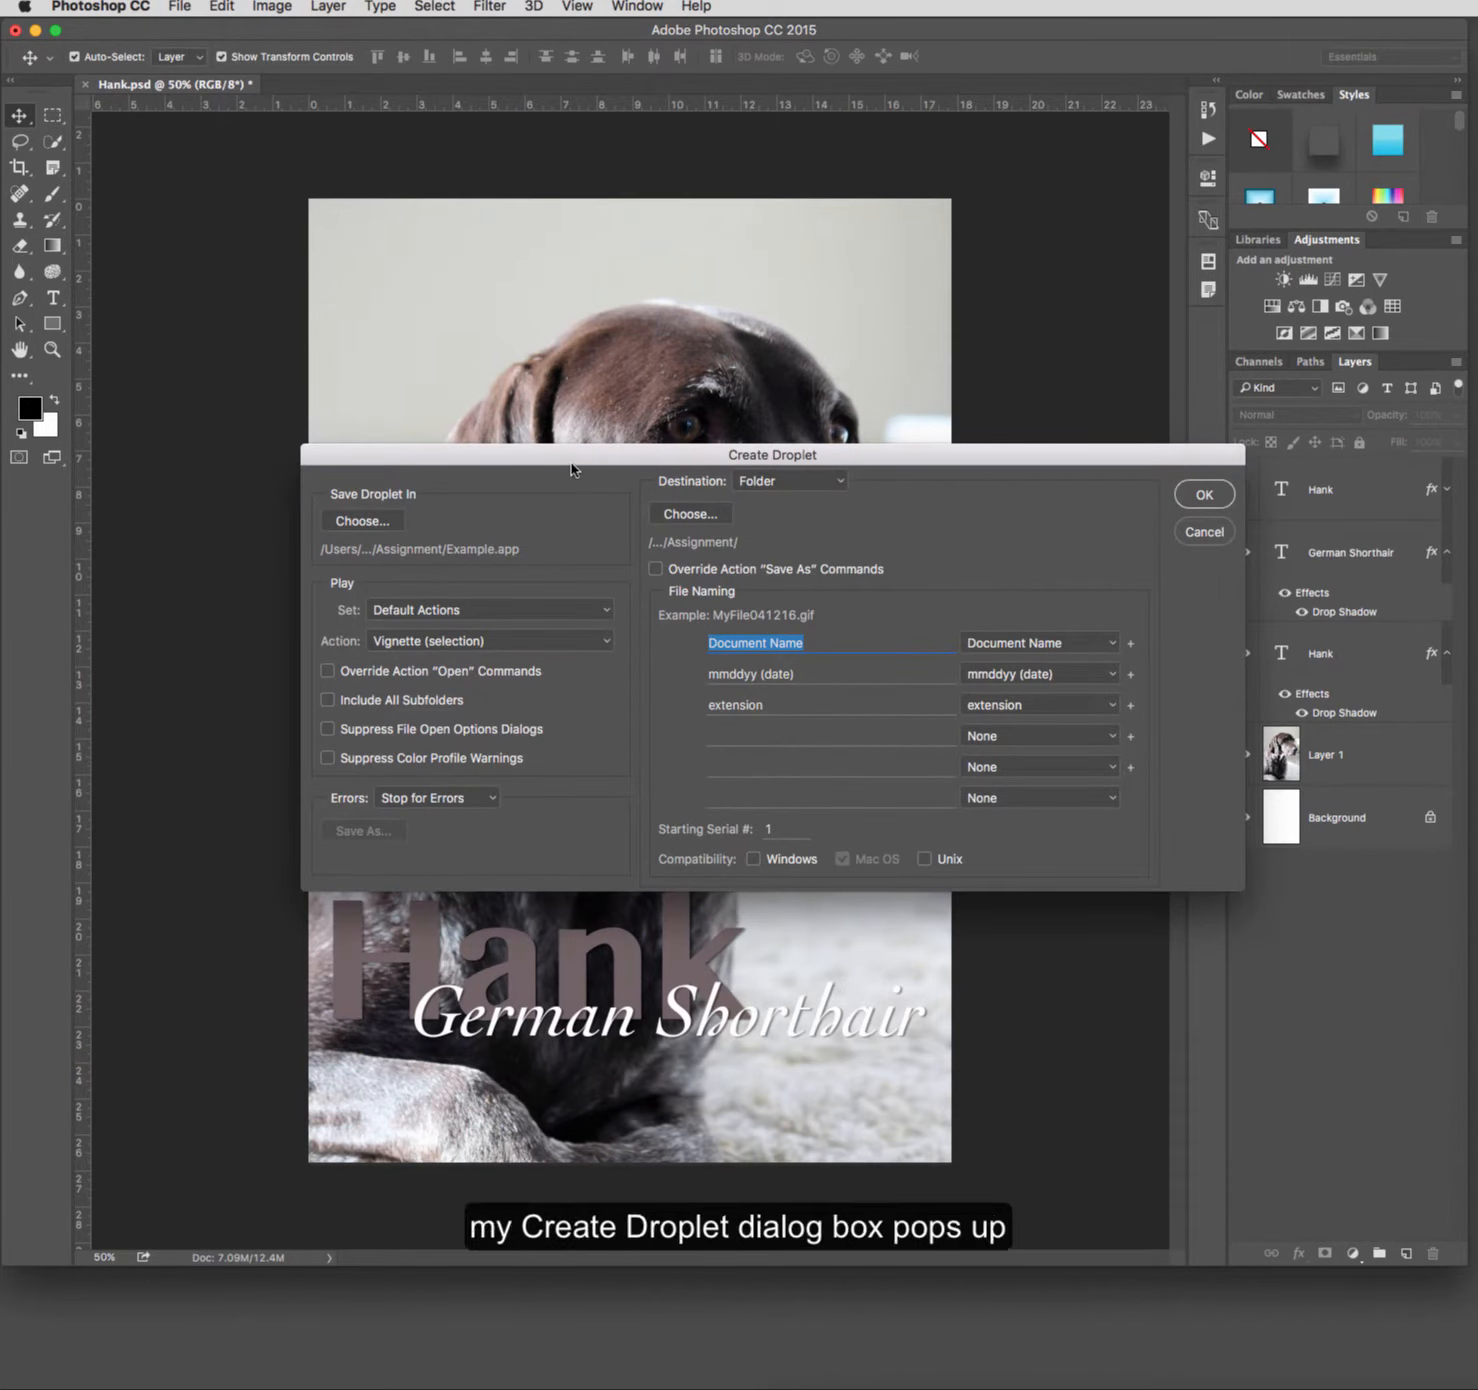
pyautogui.moveTo(537, 448); pyautogui.dragTo(459, 391)
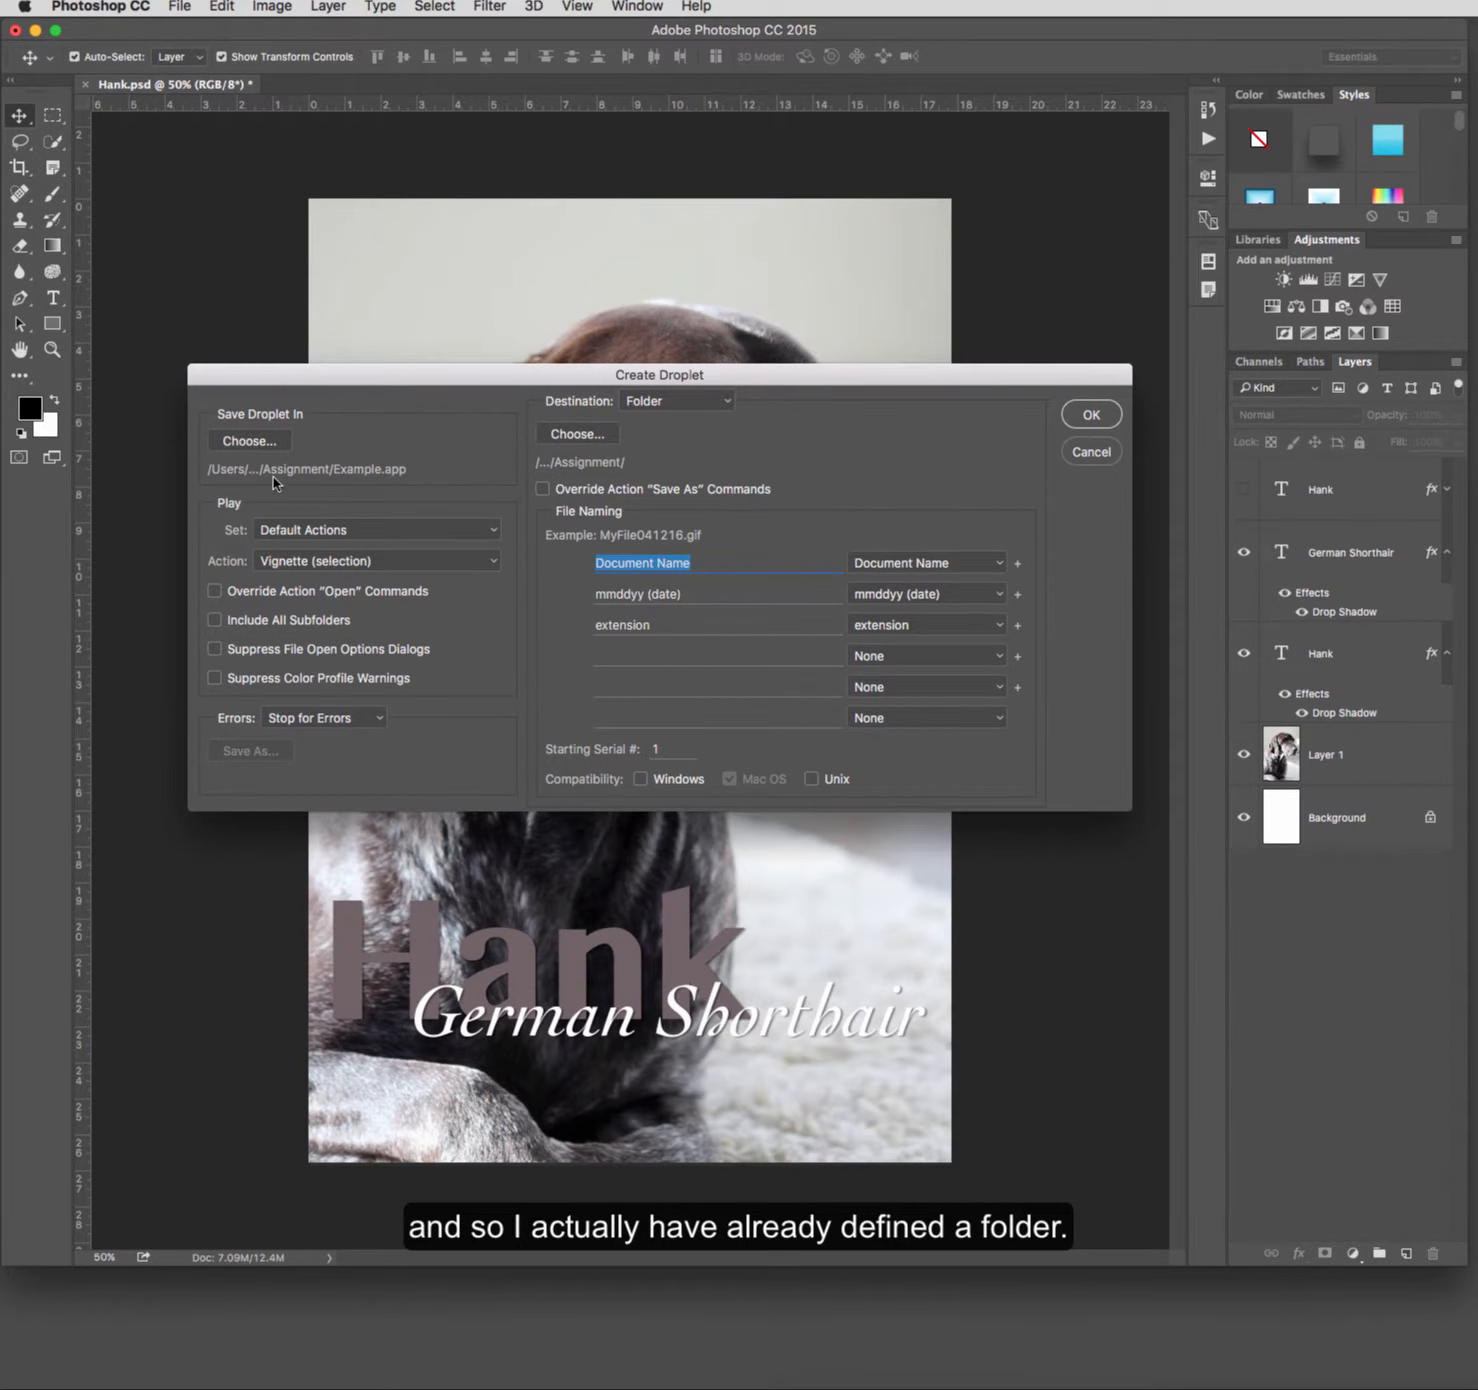
pyautogui.click(271, 439)
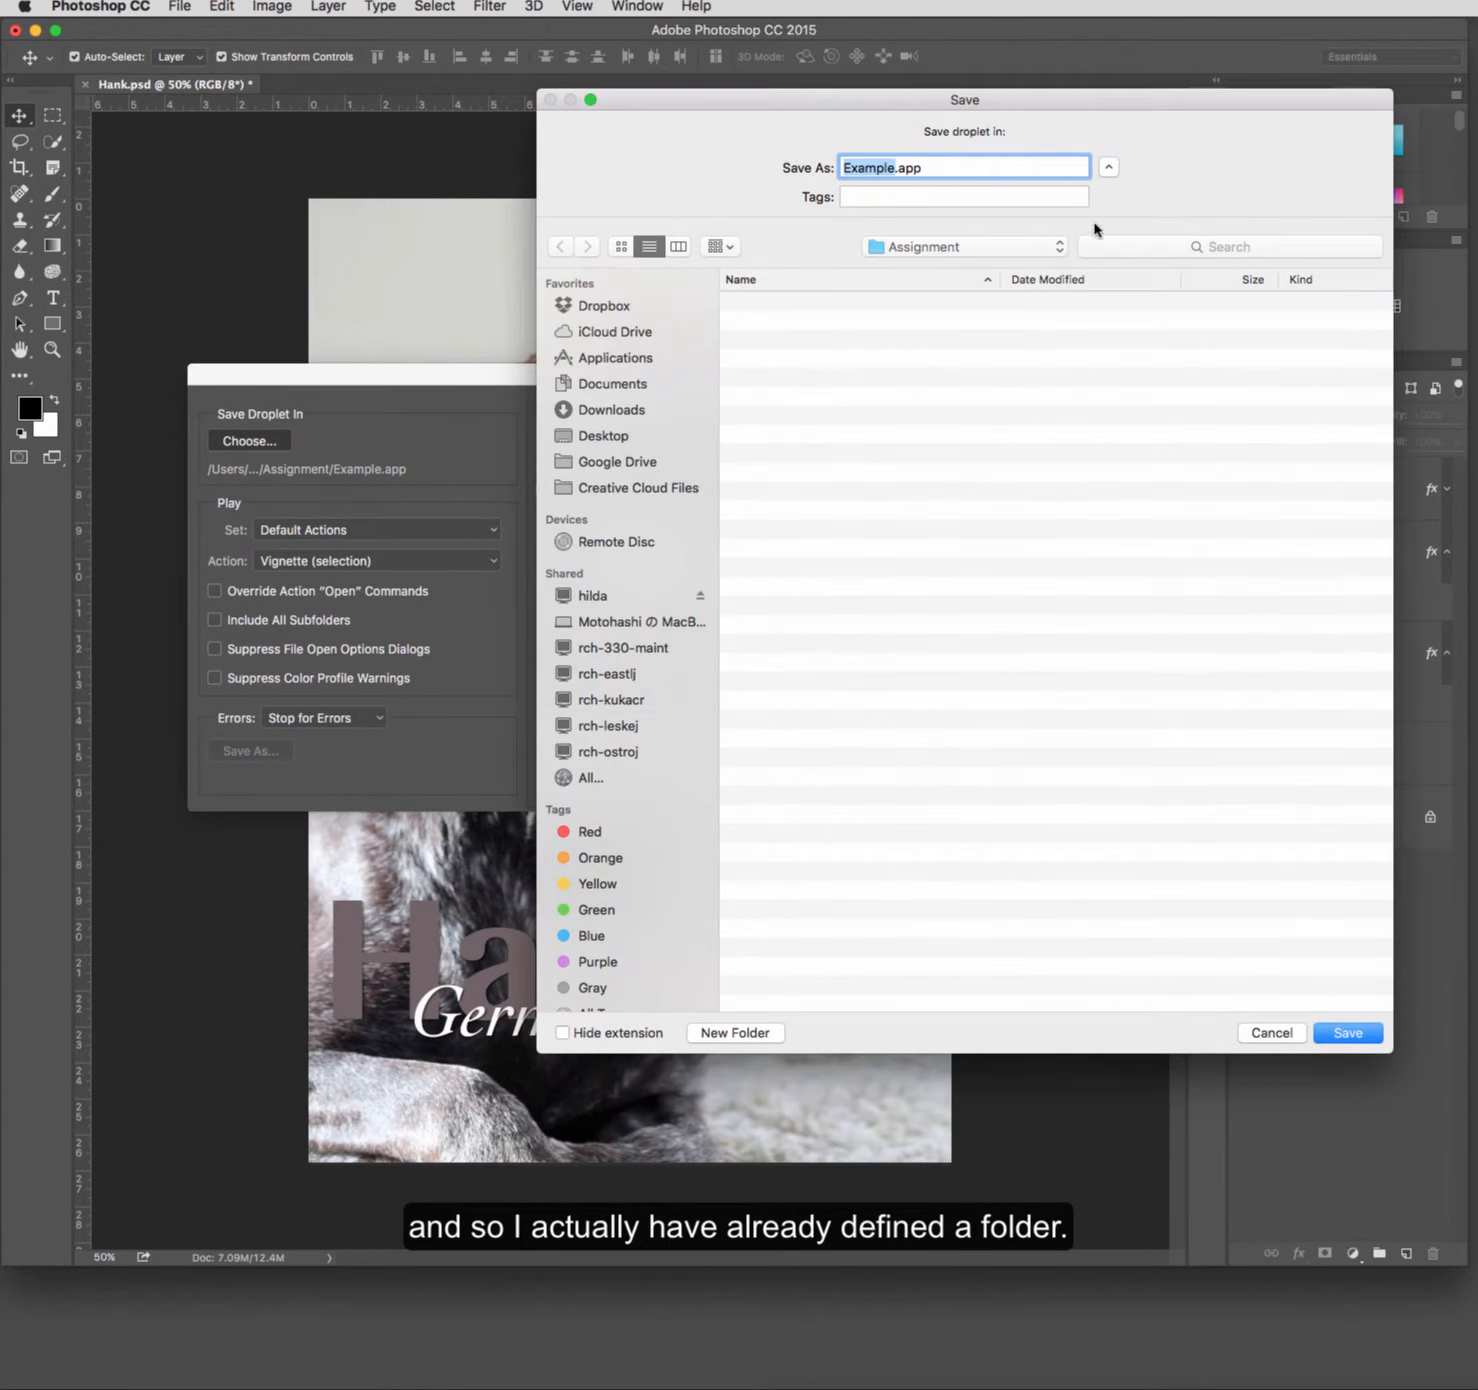
pyautogui.click(1348, 1034)
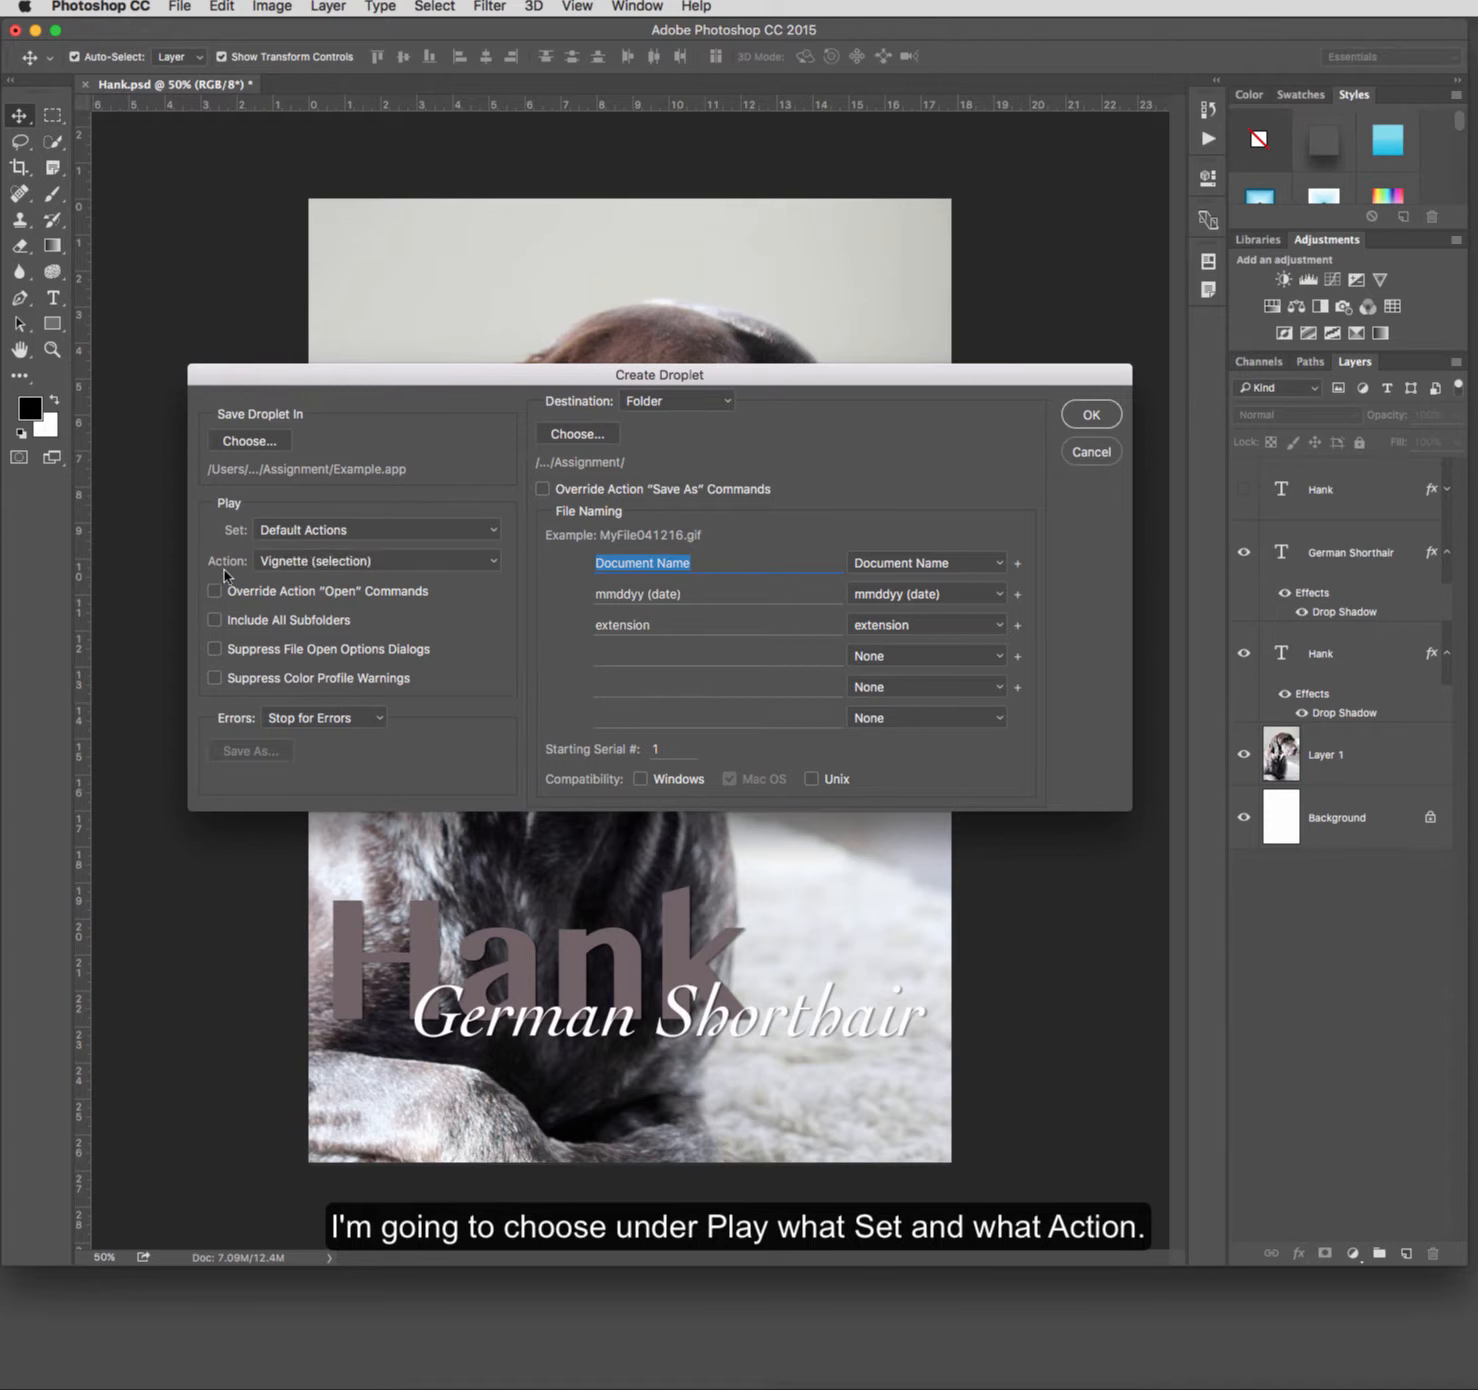
# Step: Make the droplet play the Sepia Toning (layer) action from the Default Actions set
pyautogui.click(494, 535)
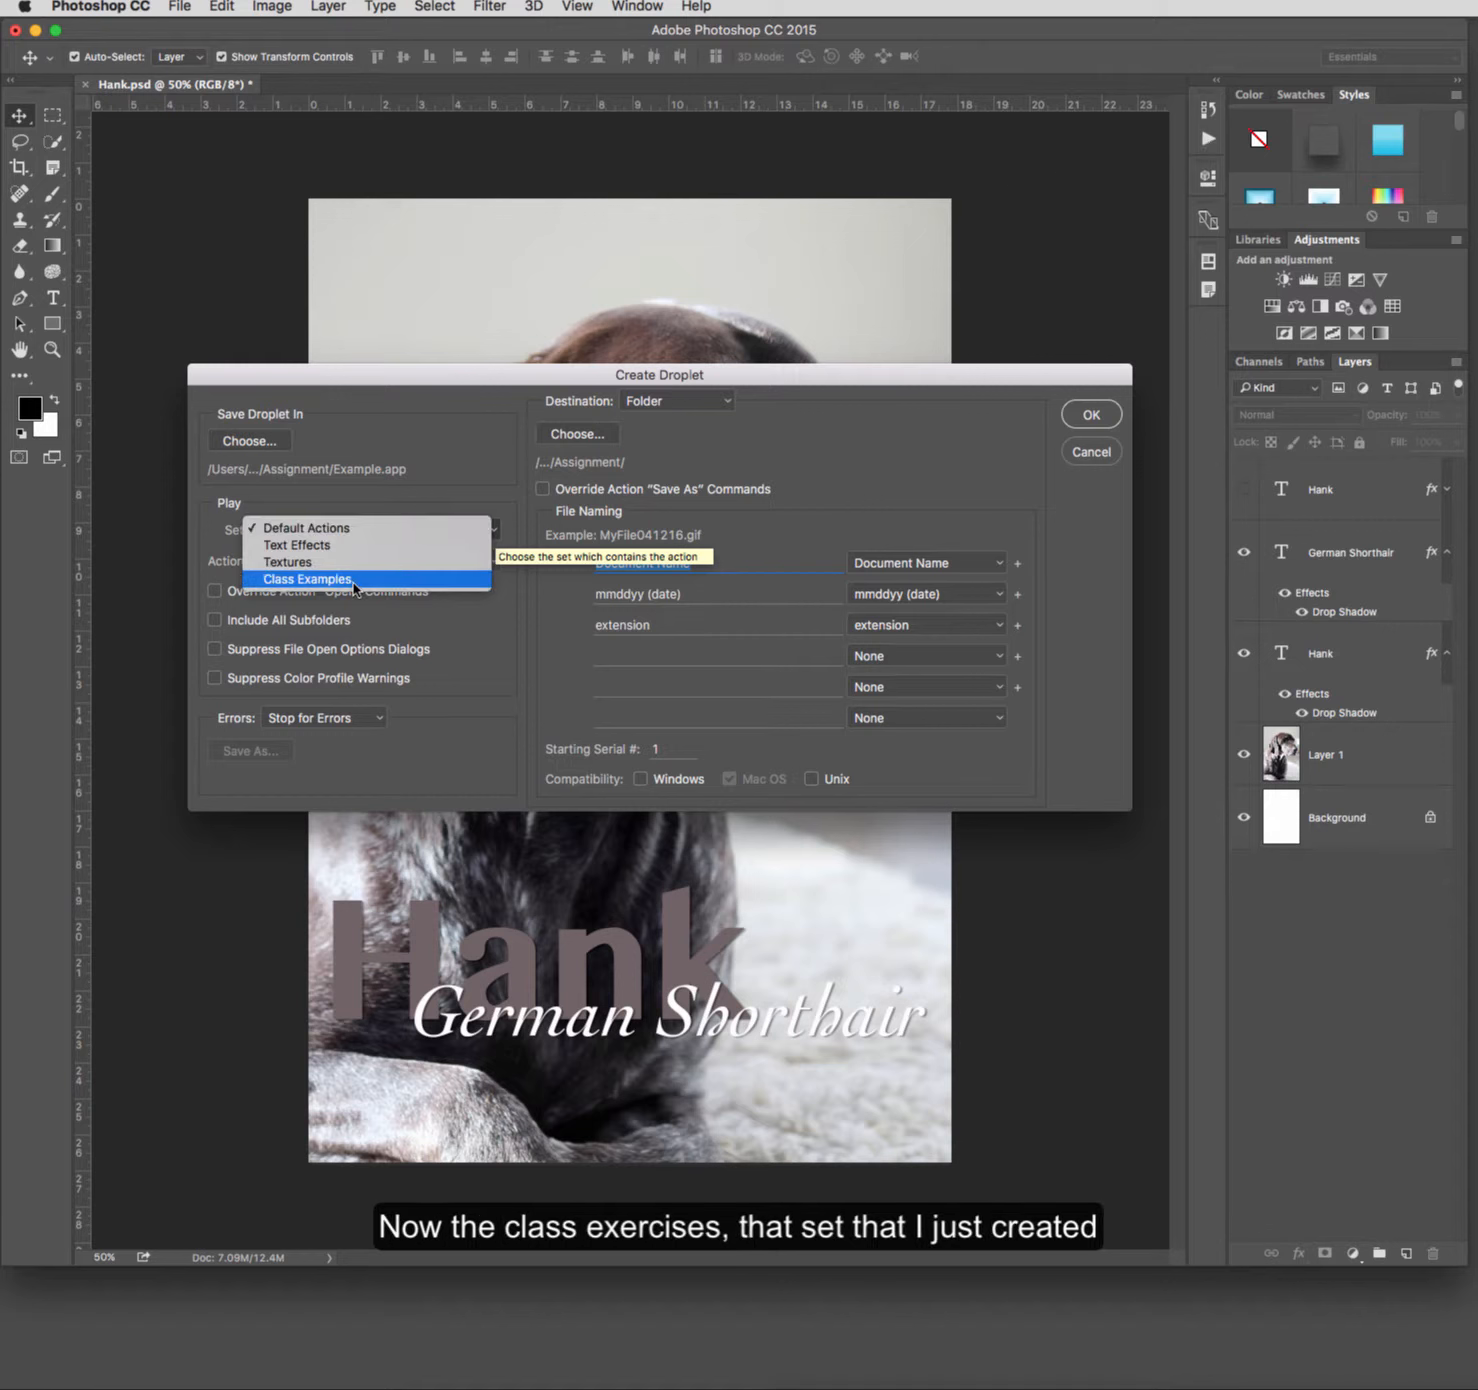
pyautogui.click(348, 535)
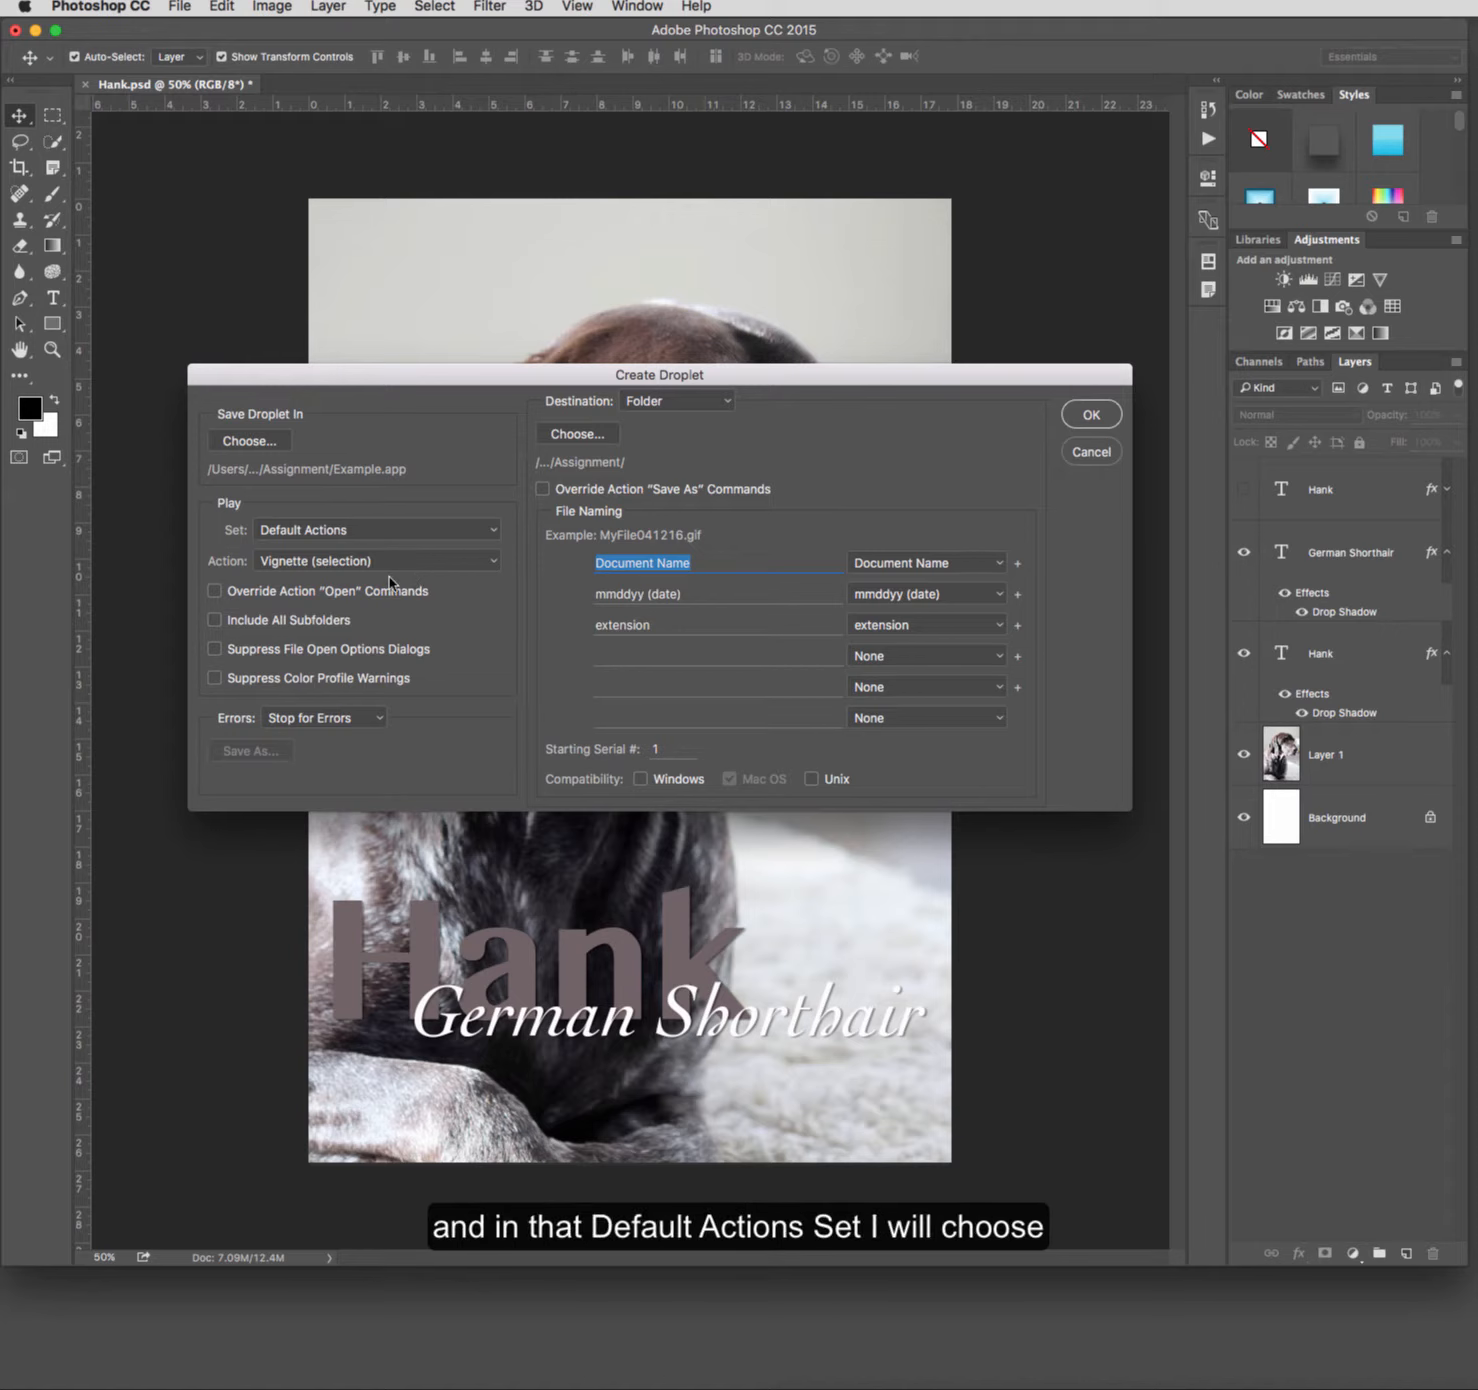
pyautogui.click(493, 564)
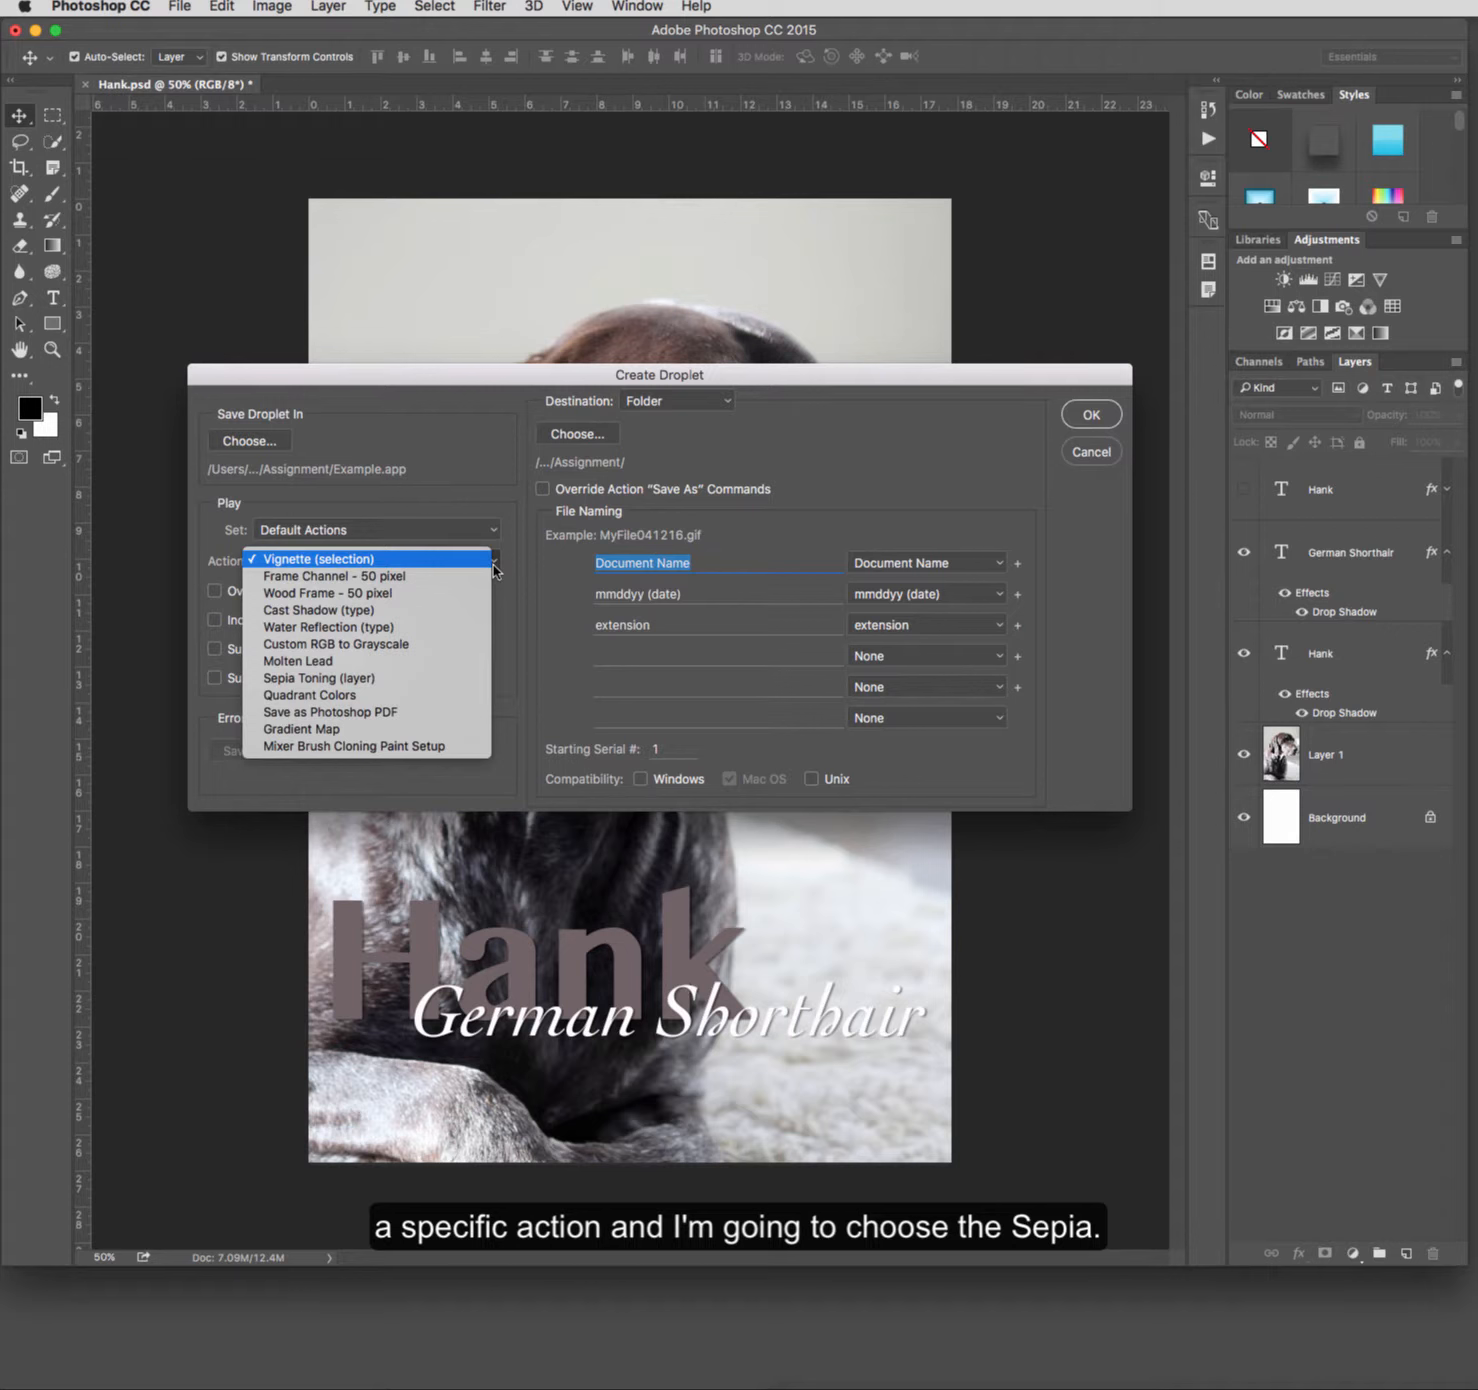
pyautogui.click(425, 680)
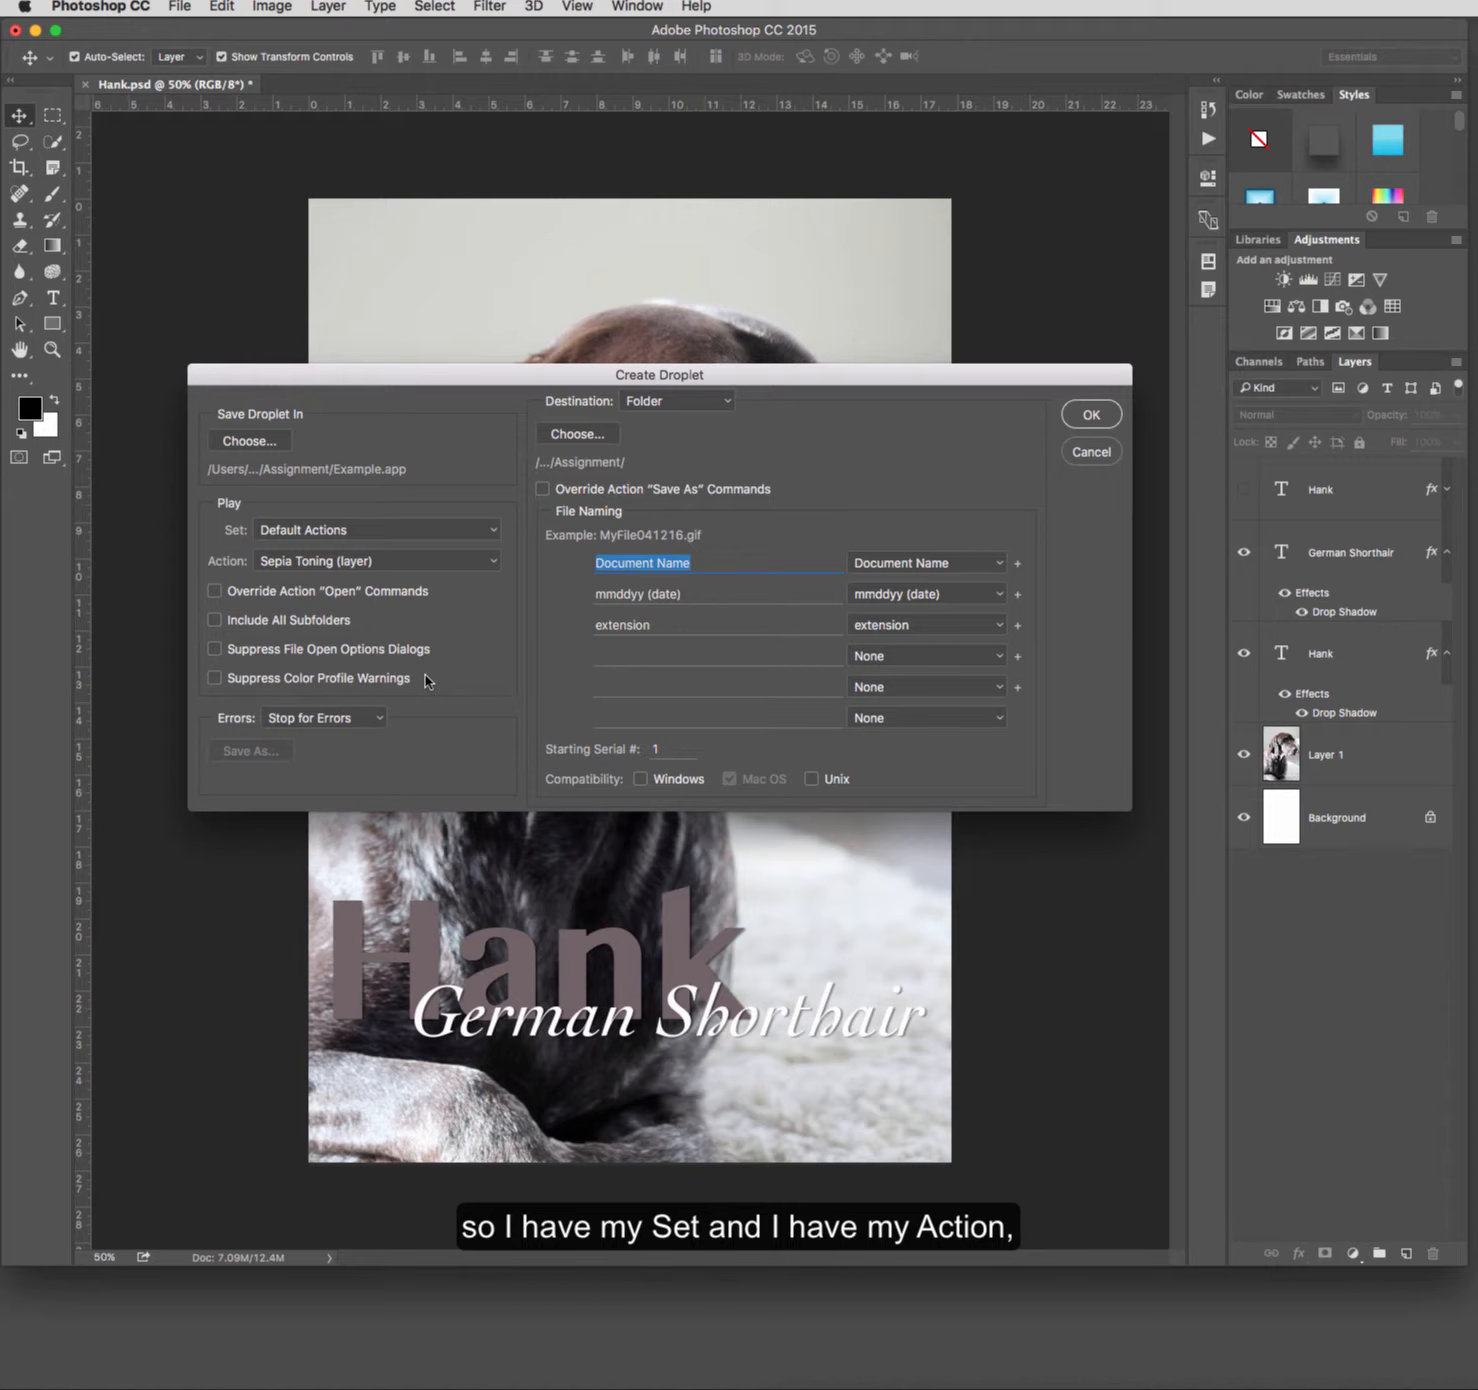
# Step: Review the droplet's error-handling and destination choices, keeping Stop for Errors and Folder
pyautogui.click(380, 719)
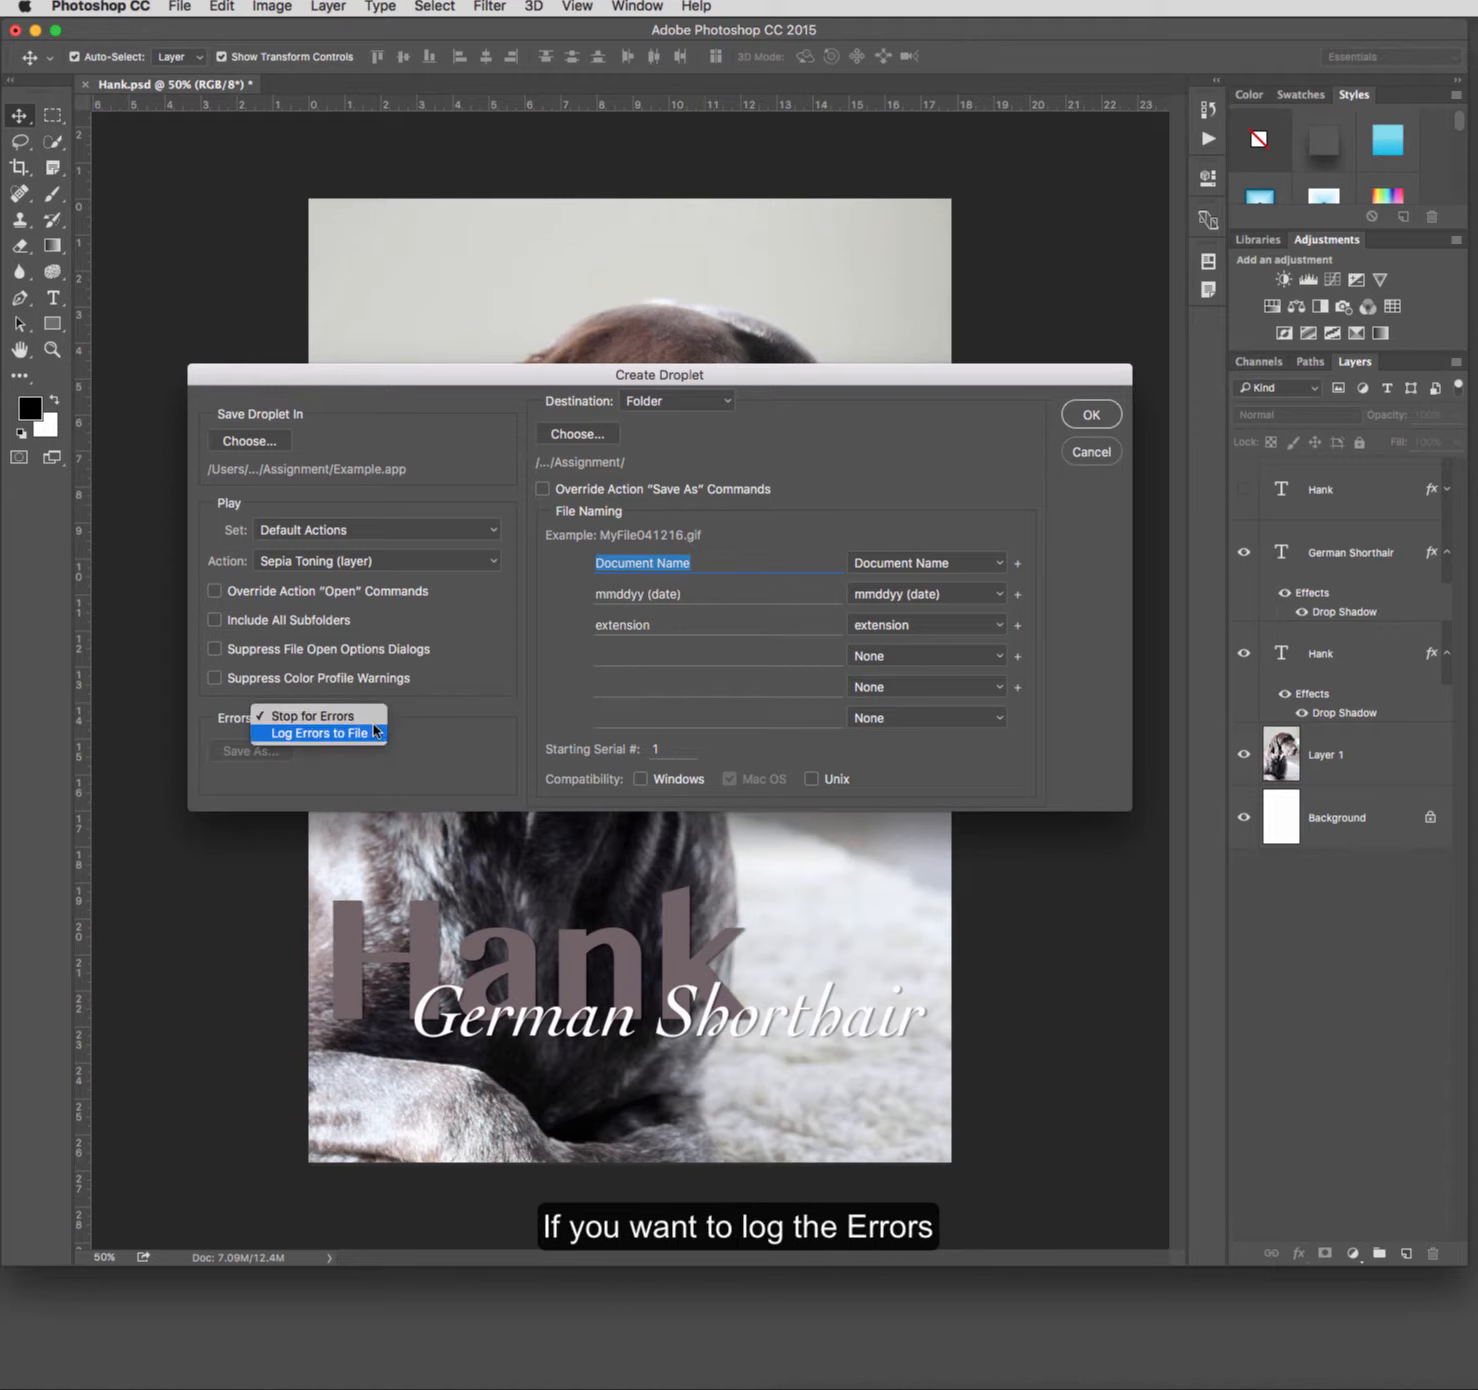
pyautogui.click(374, 720)
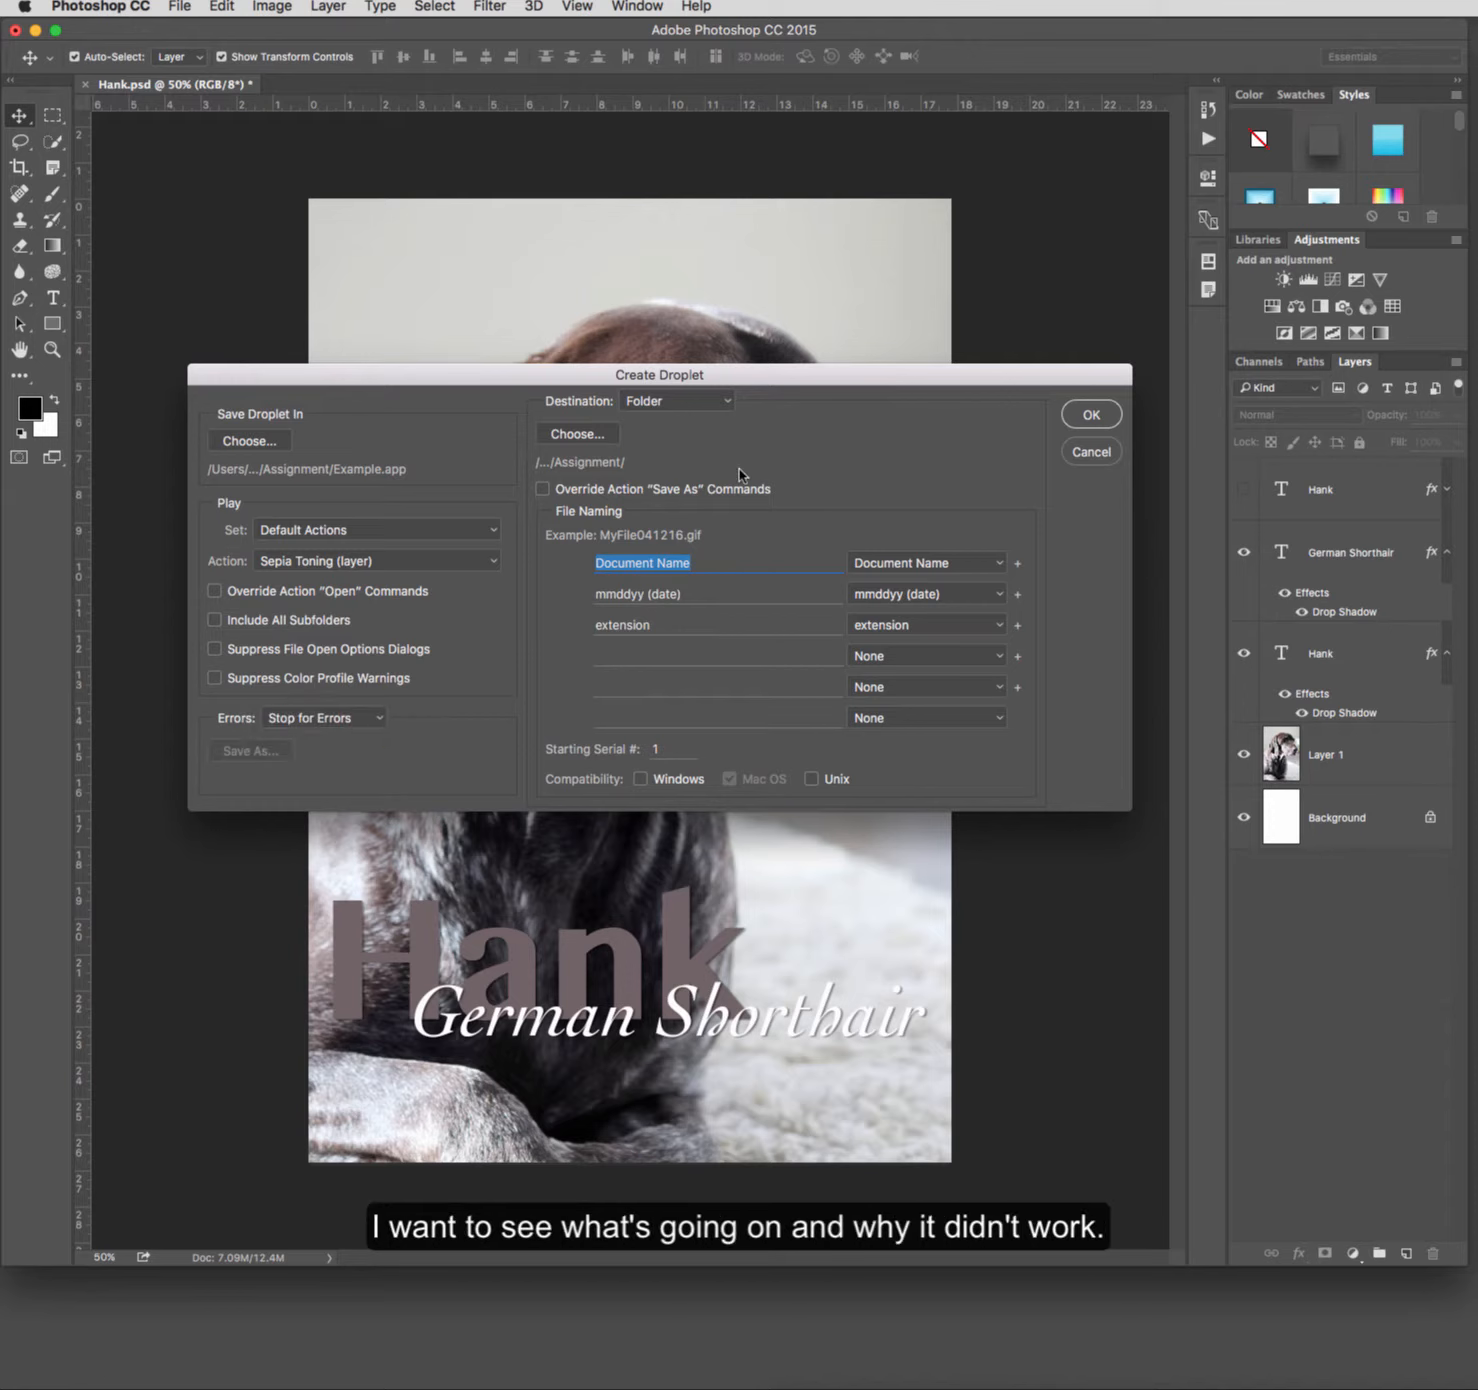
pyautogui.click(729, 406)
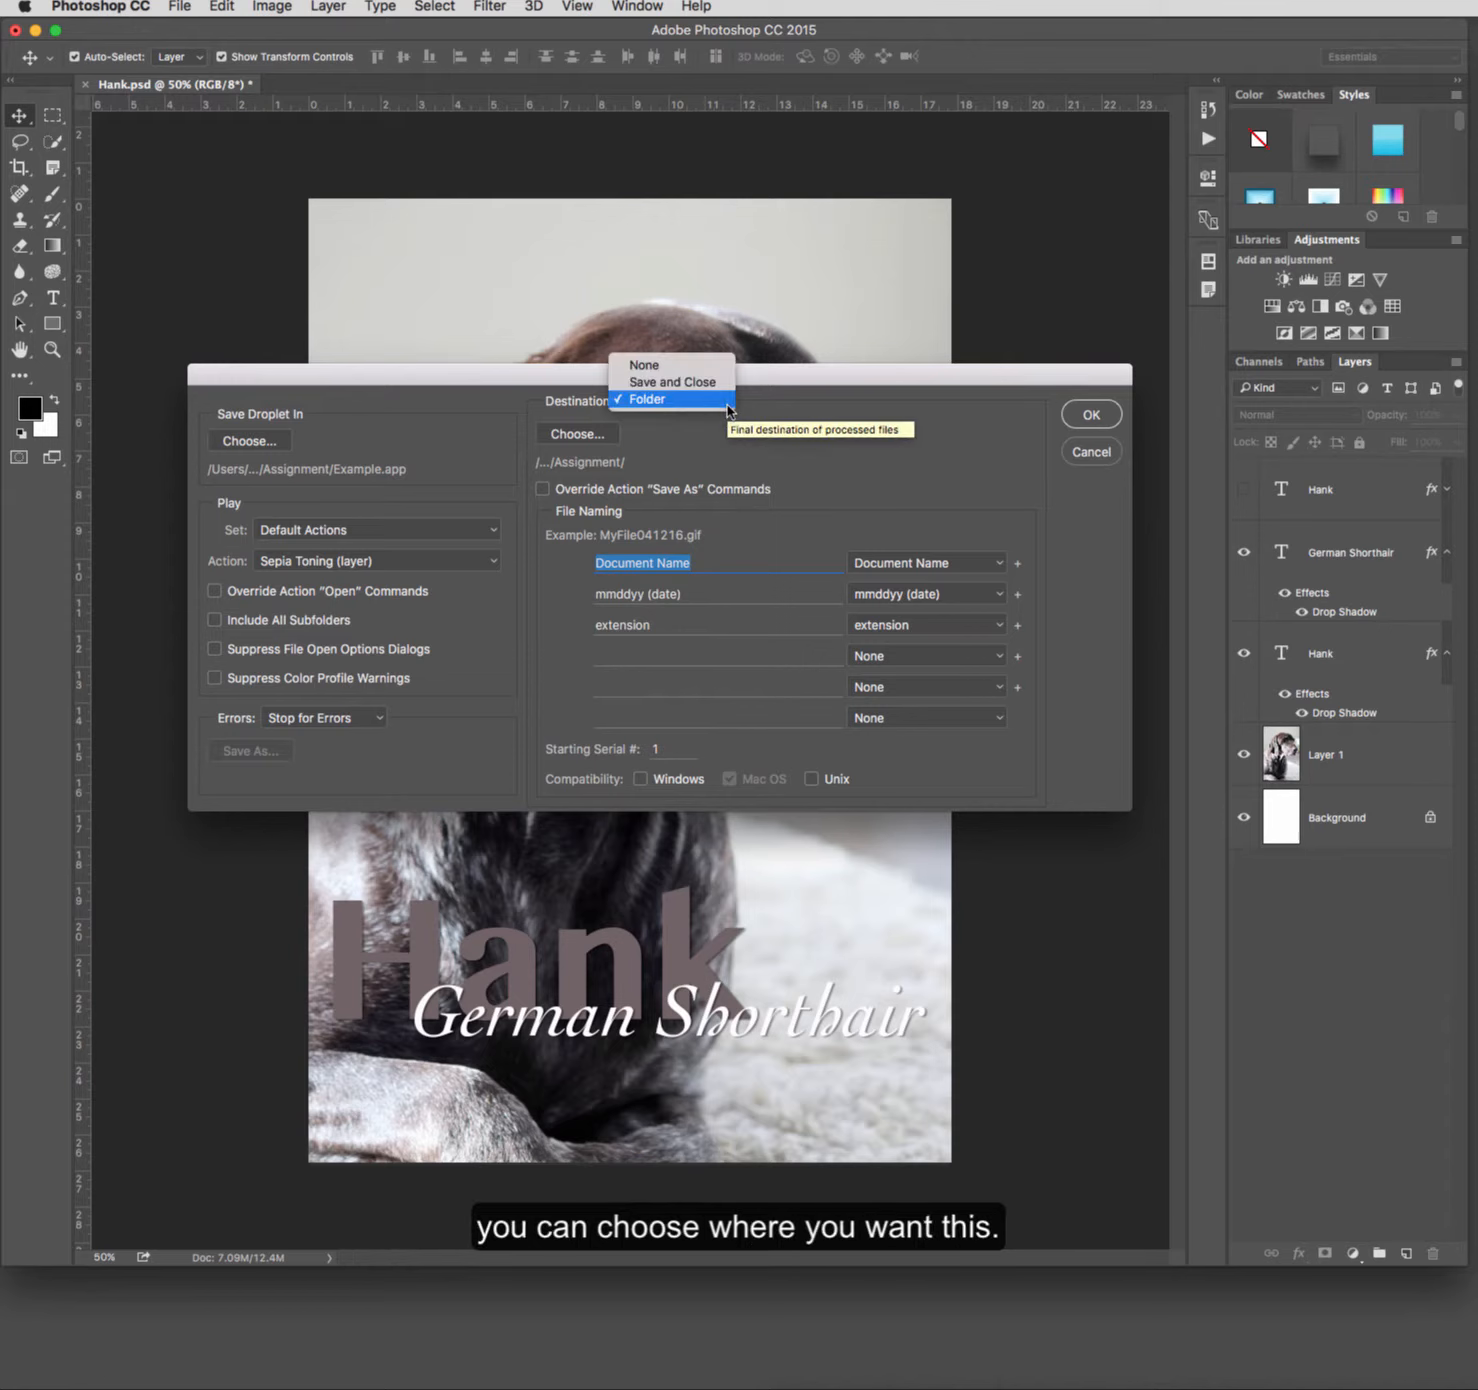
pyautogui.click(722, 428)
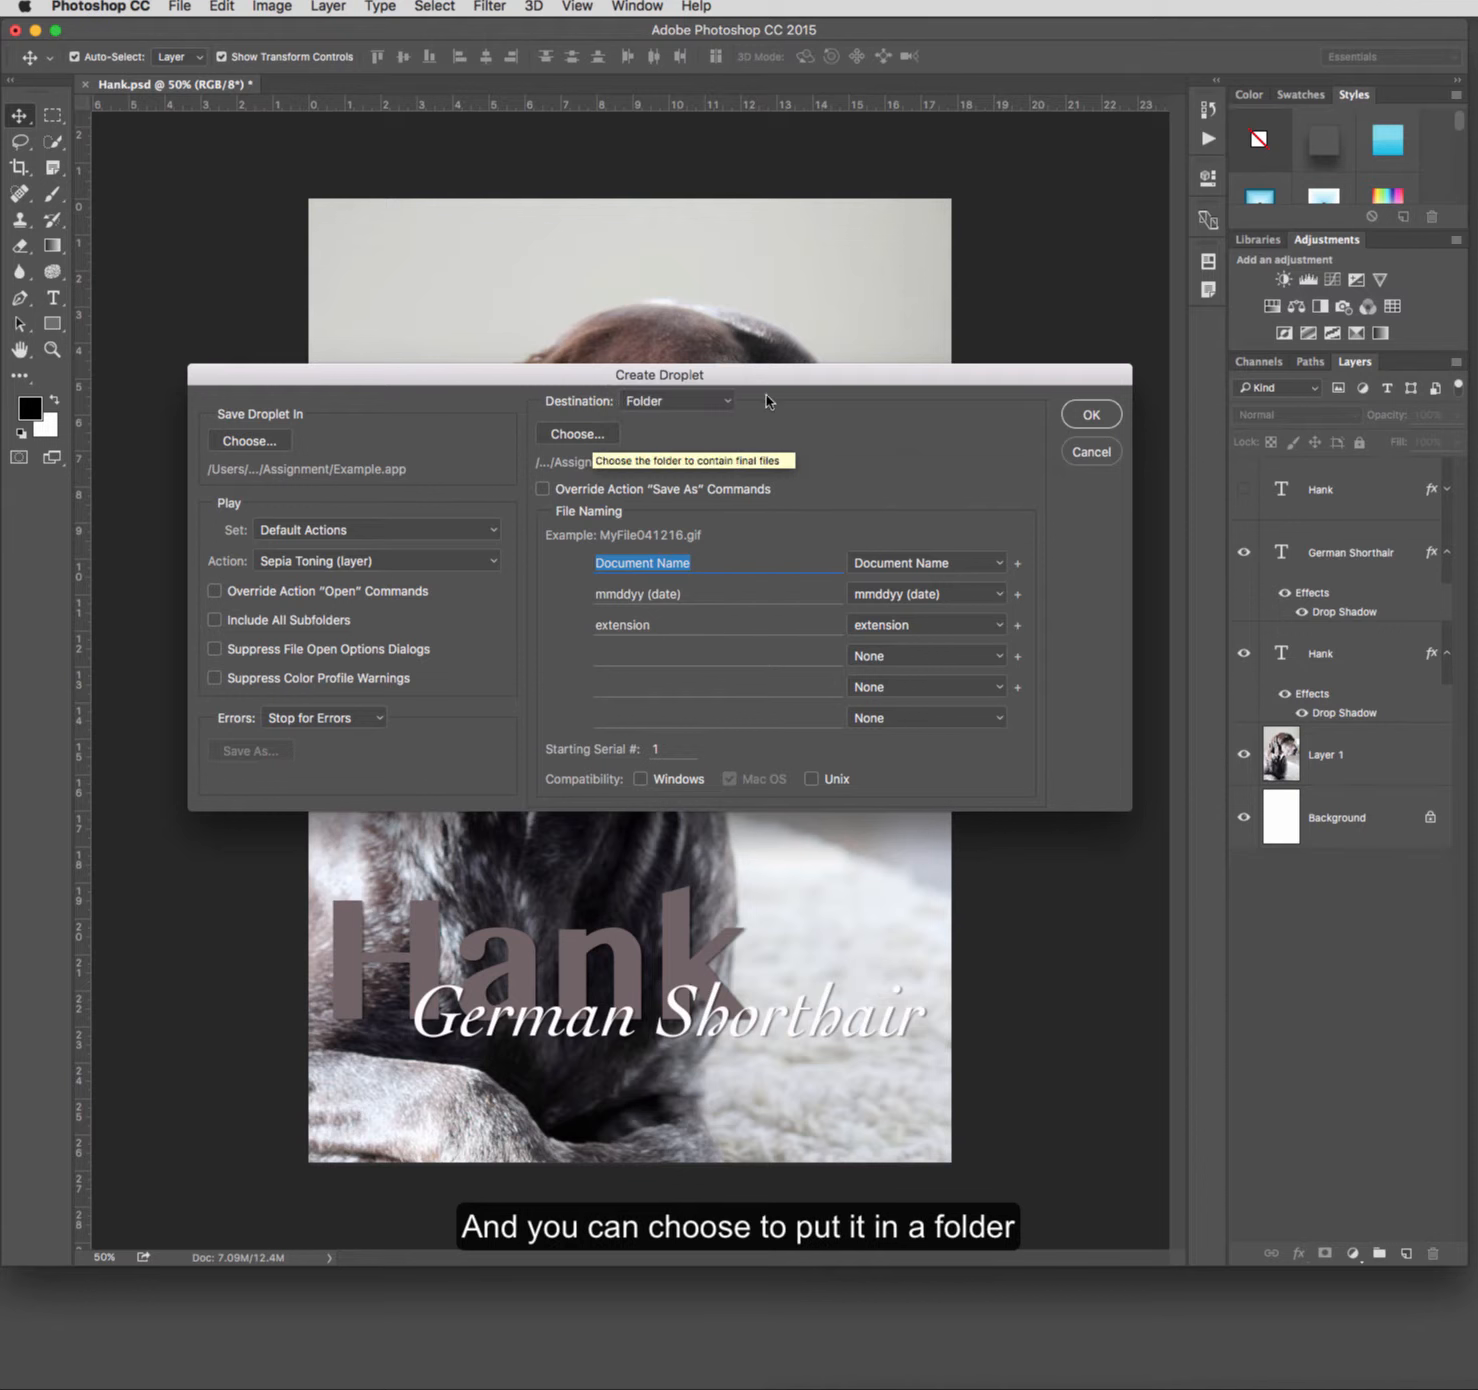
pyautogui.click(715, 407)
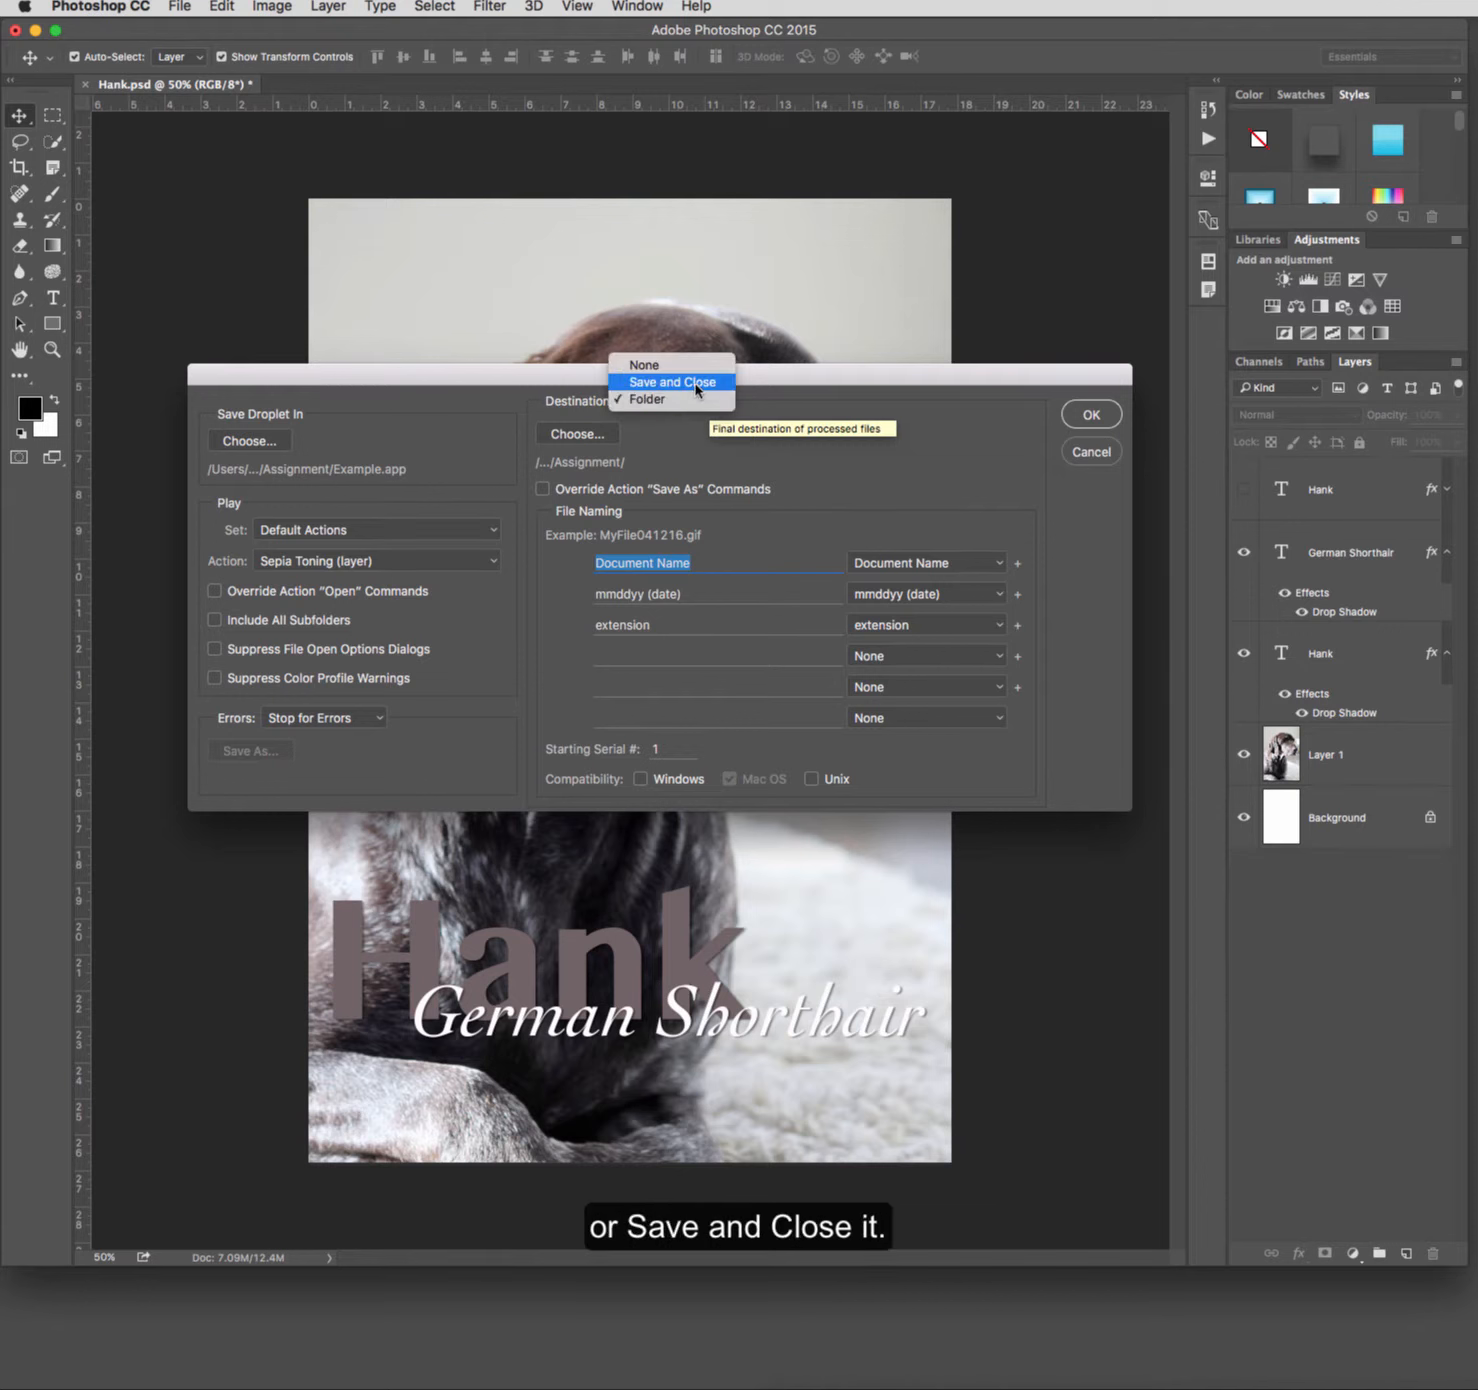
pyautogui.click(671, 440)
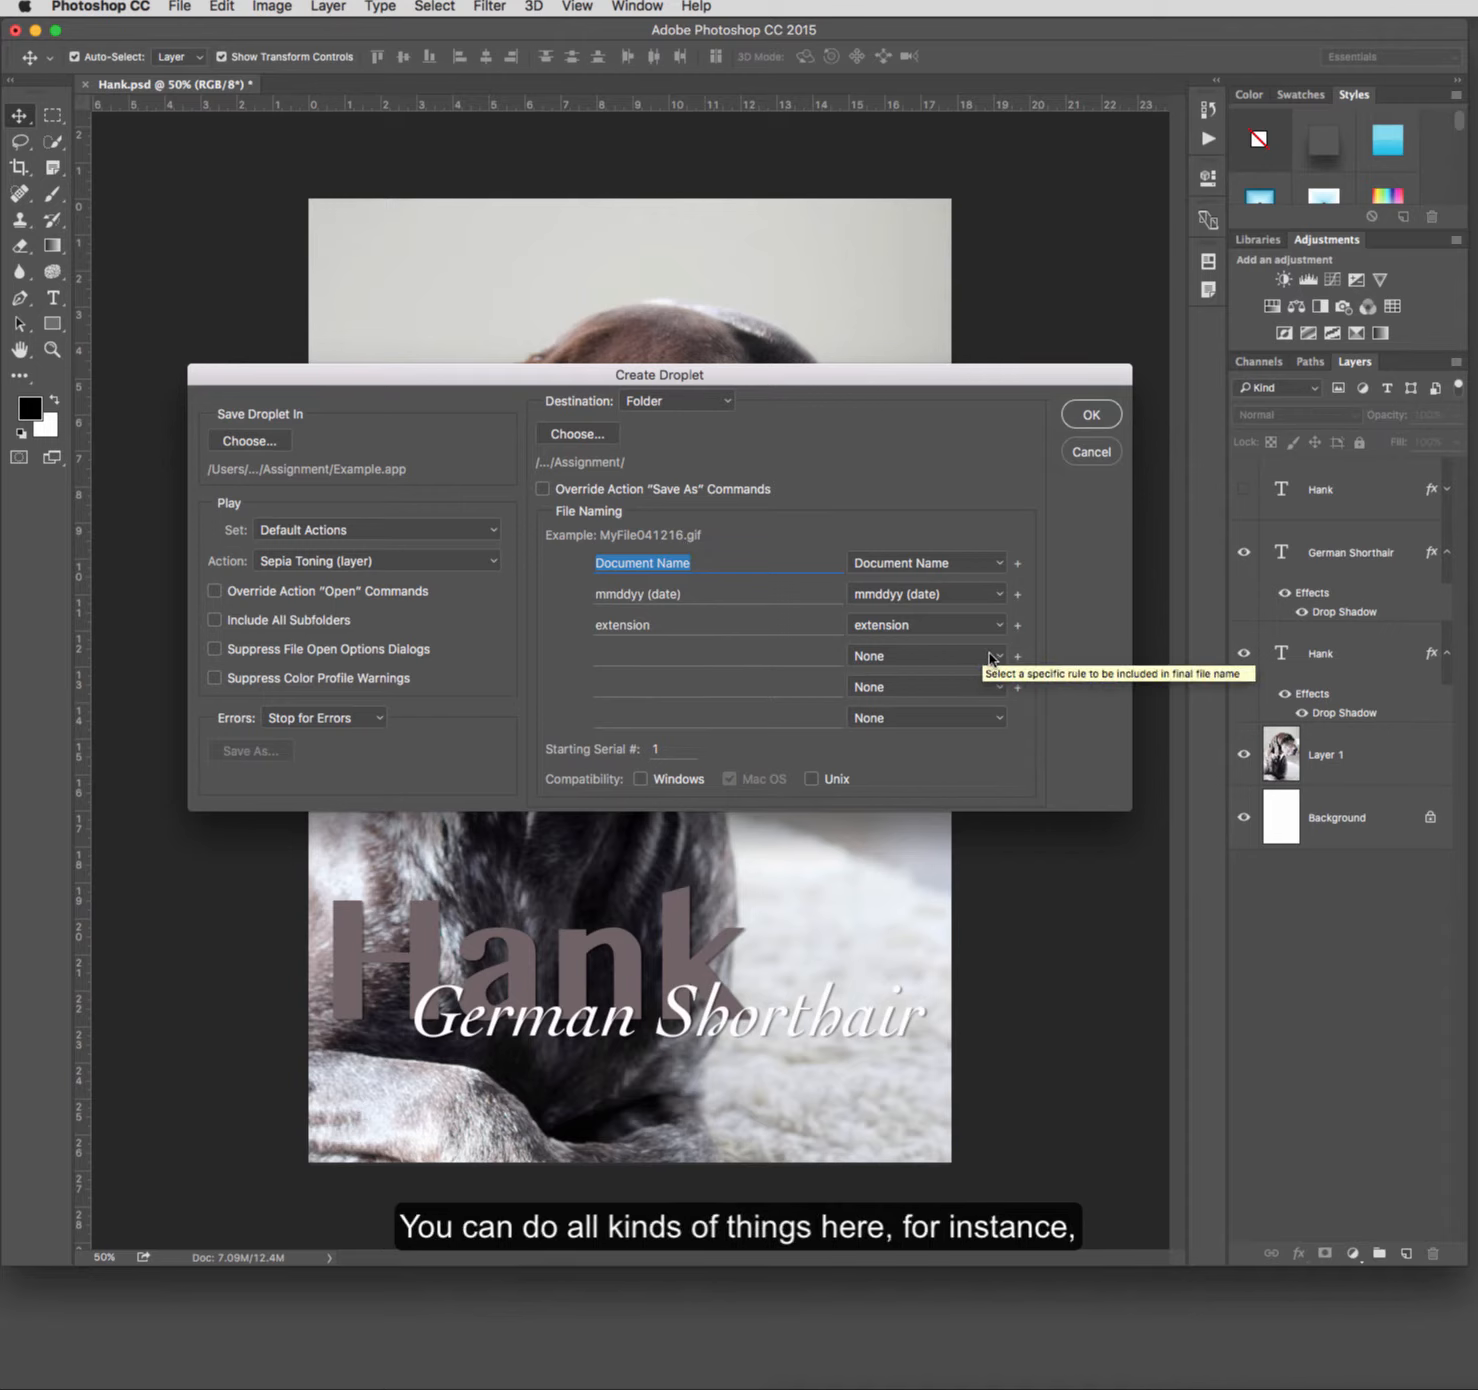
# Step: Check the available rules for the date part of the file name, keep mmddyy, and create the droplet
pyautogui.click(1001, 595)
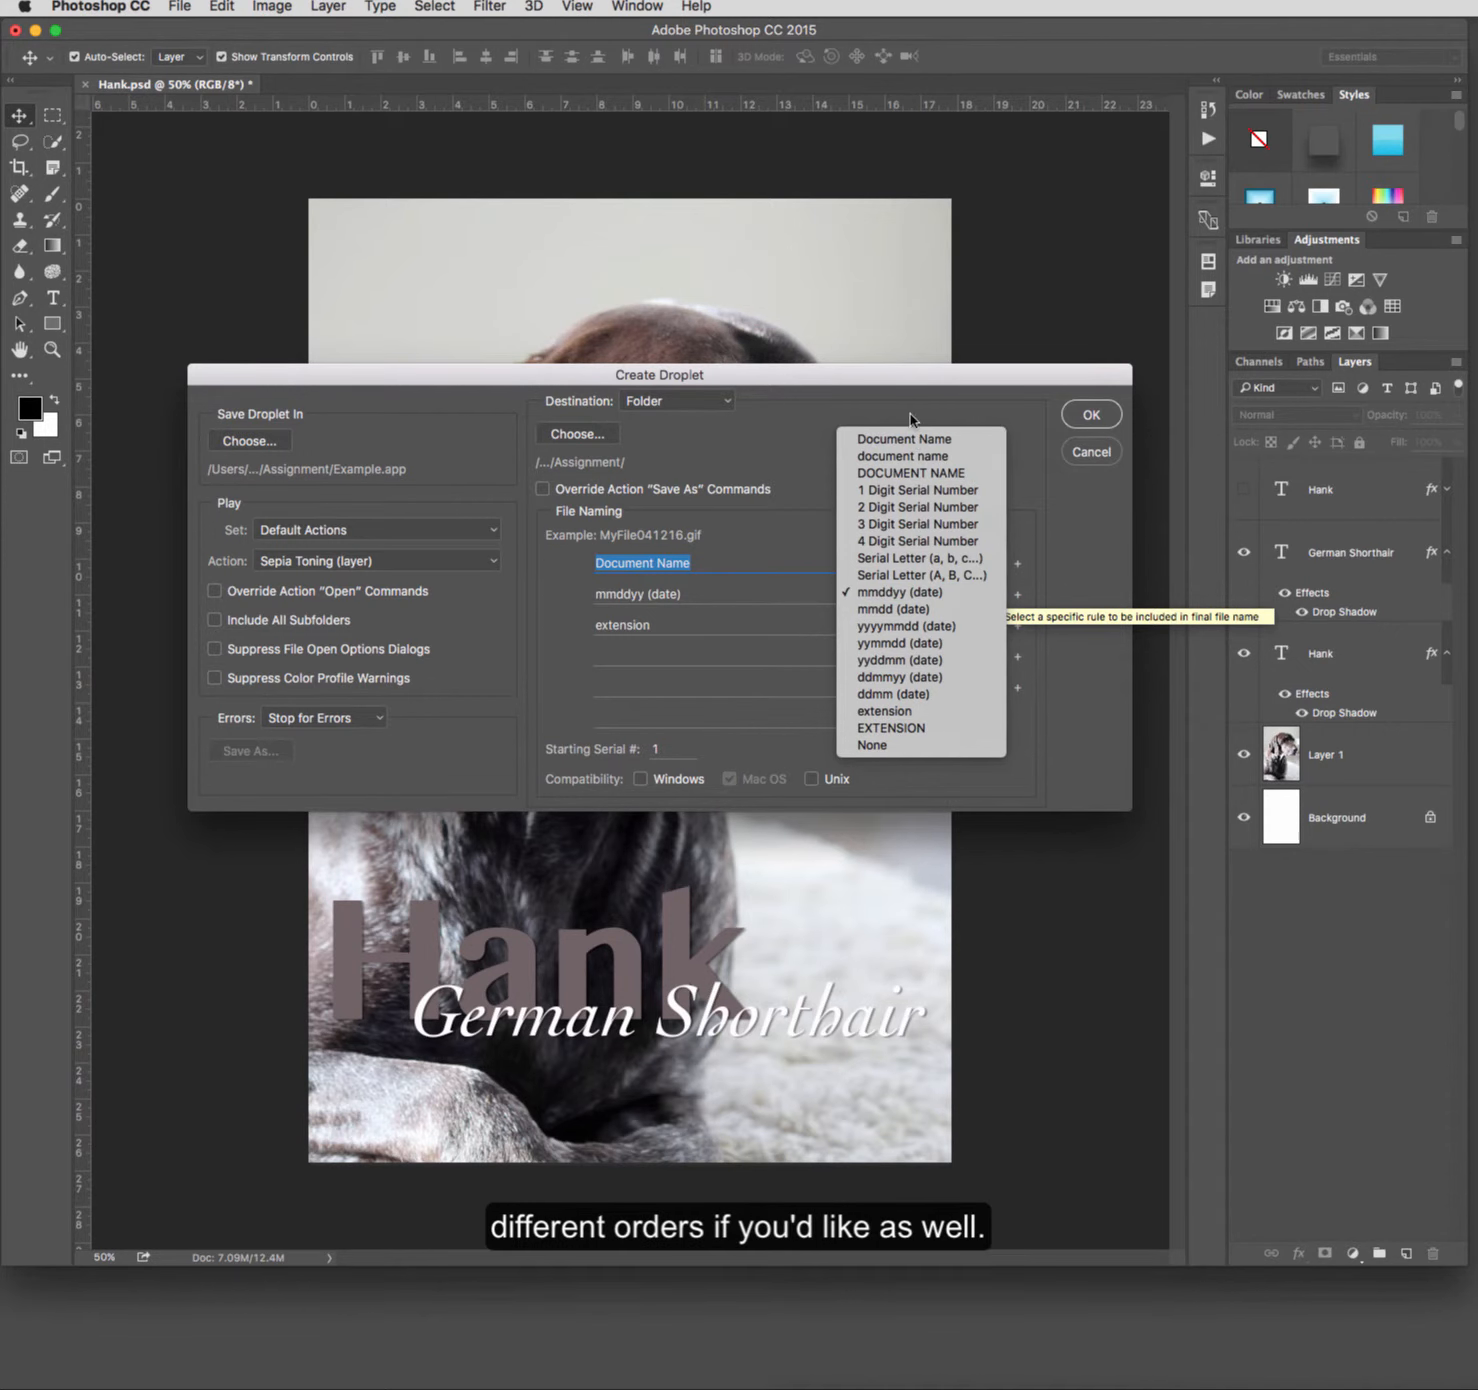
pyautogui.click(907, 383)
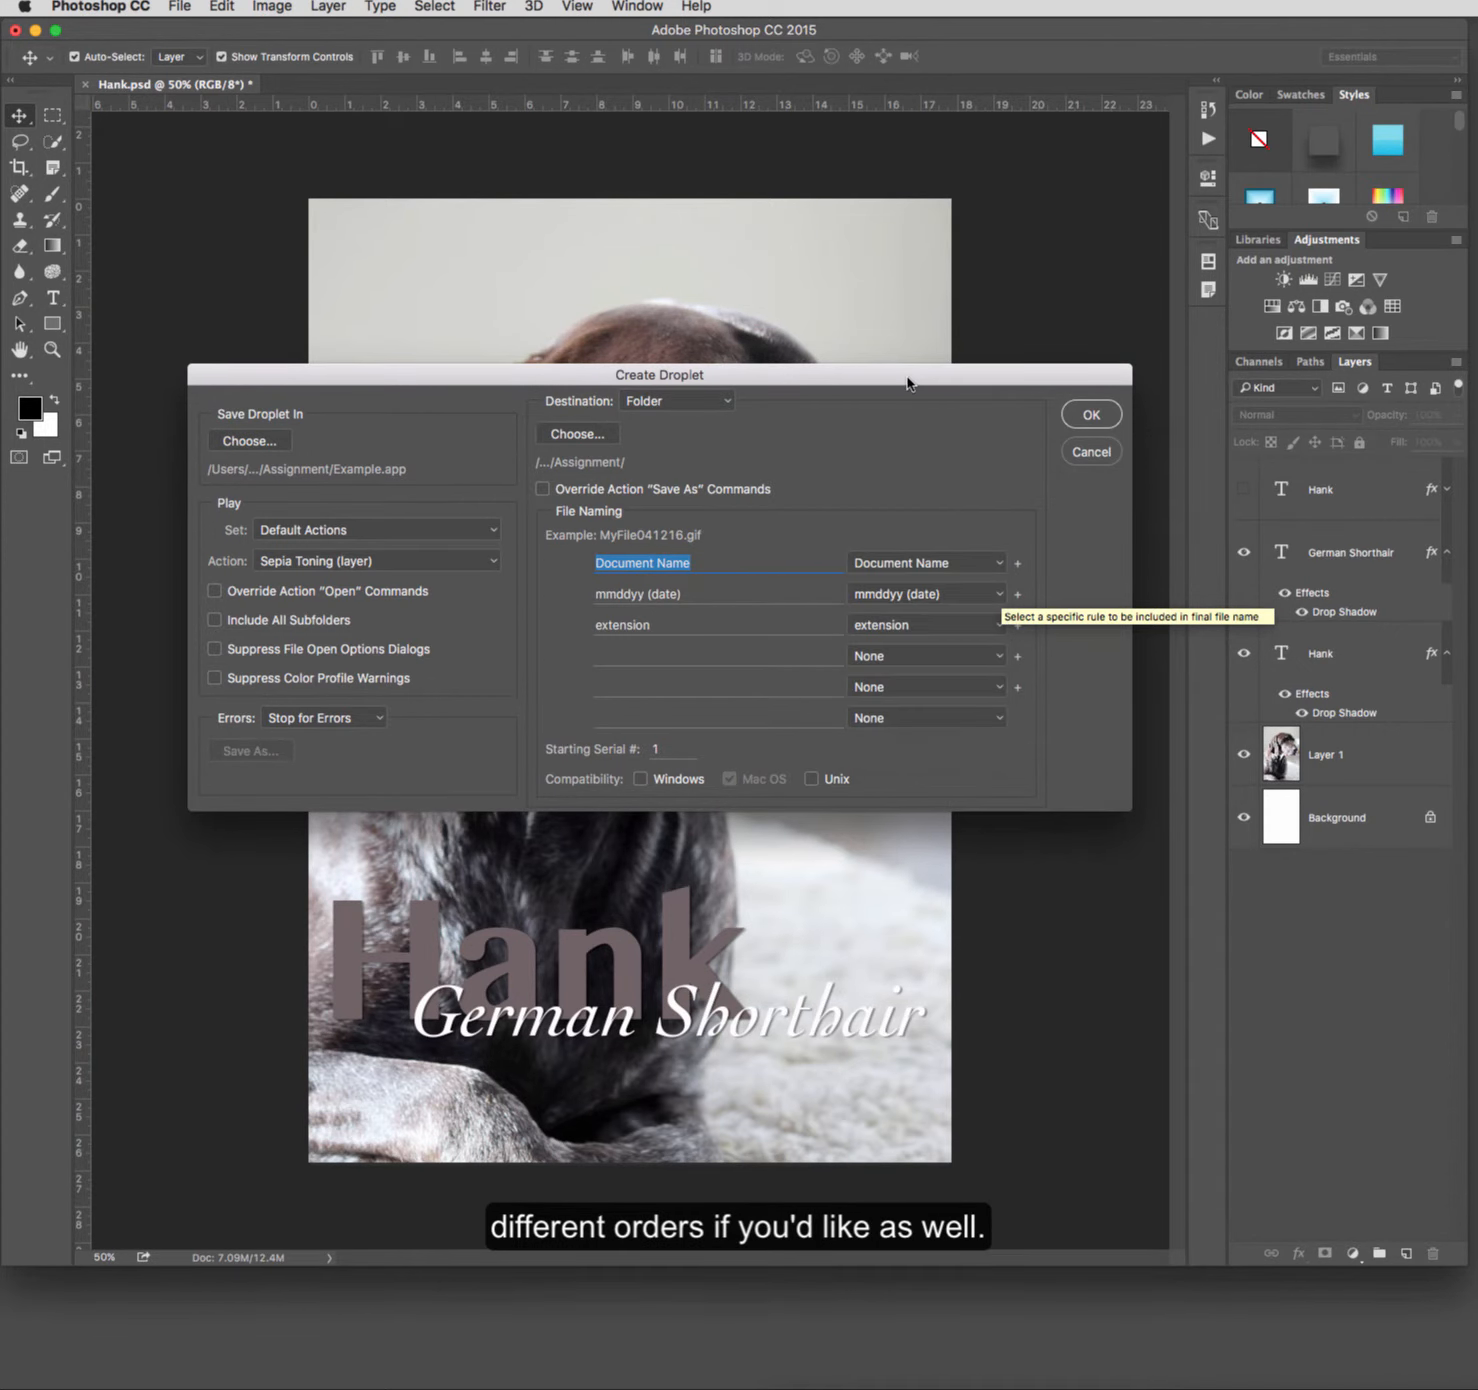
pyautogui.click(1094, 416)
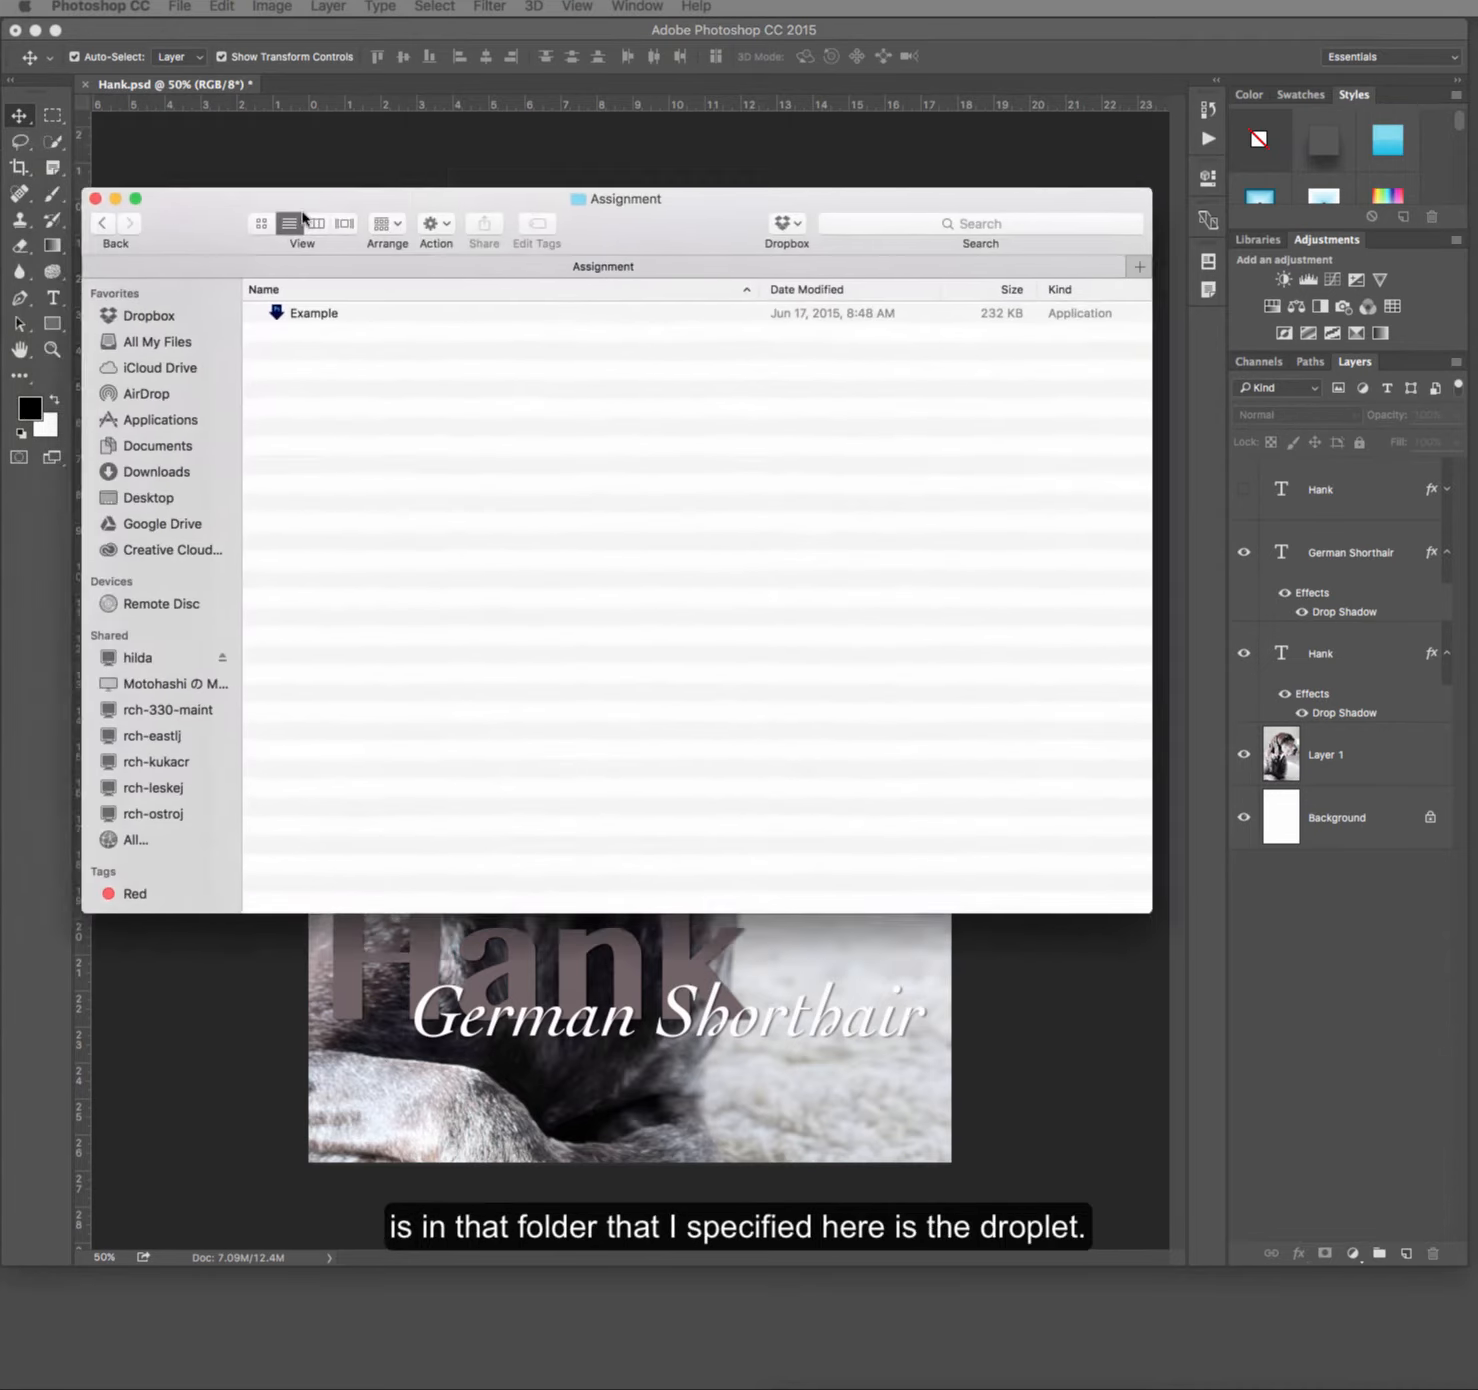
# Step: In the Finder window of the Assignment folder, rename the Example droplet as Sepia Example
pyautogui.moveTo(288, 200); pyautogui.dragTo(381, 356)
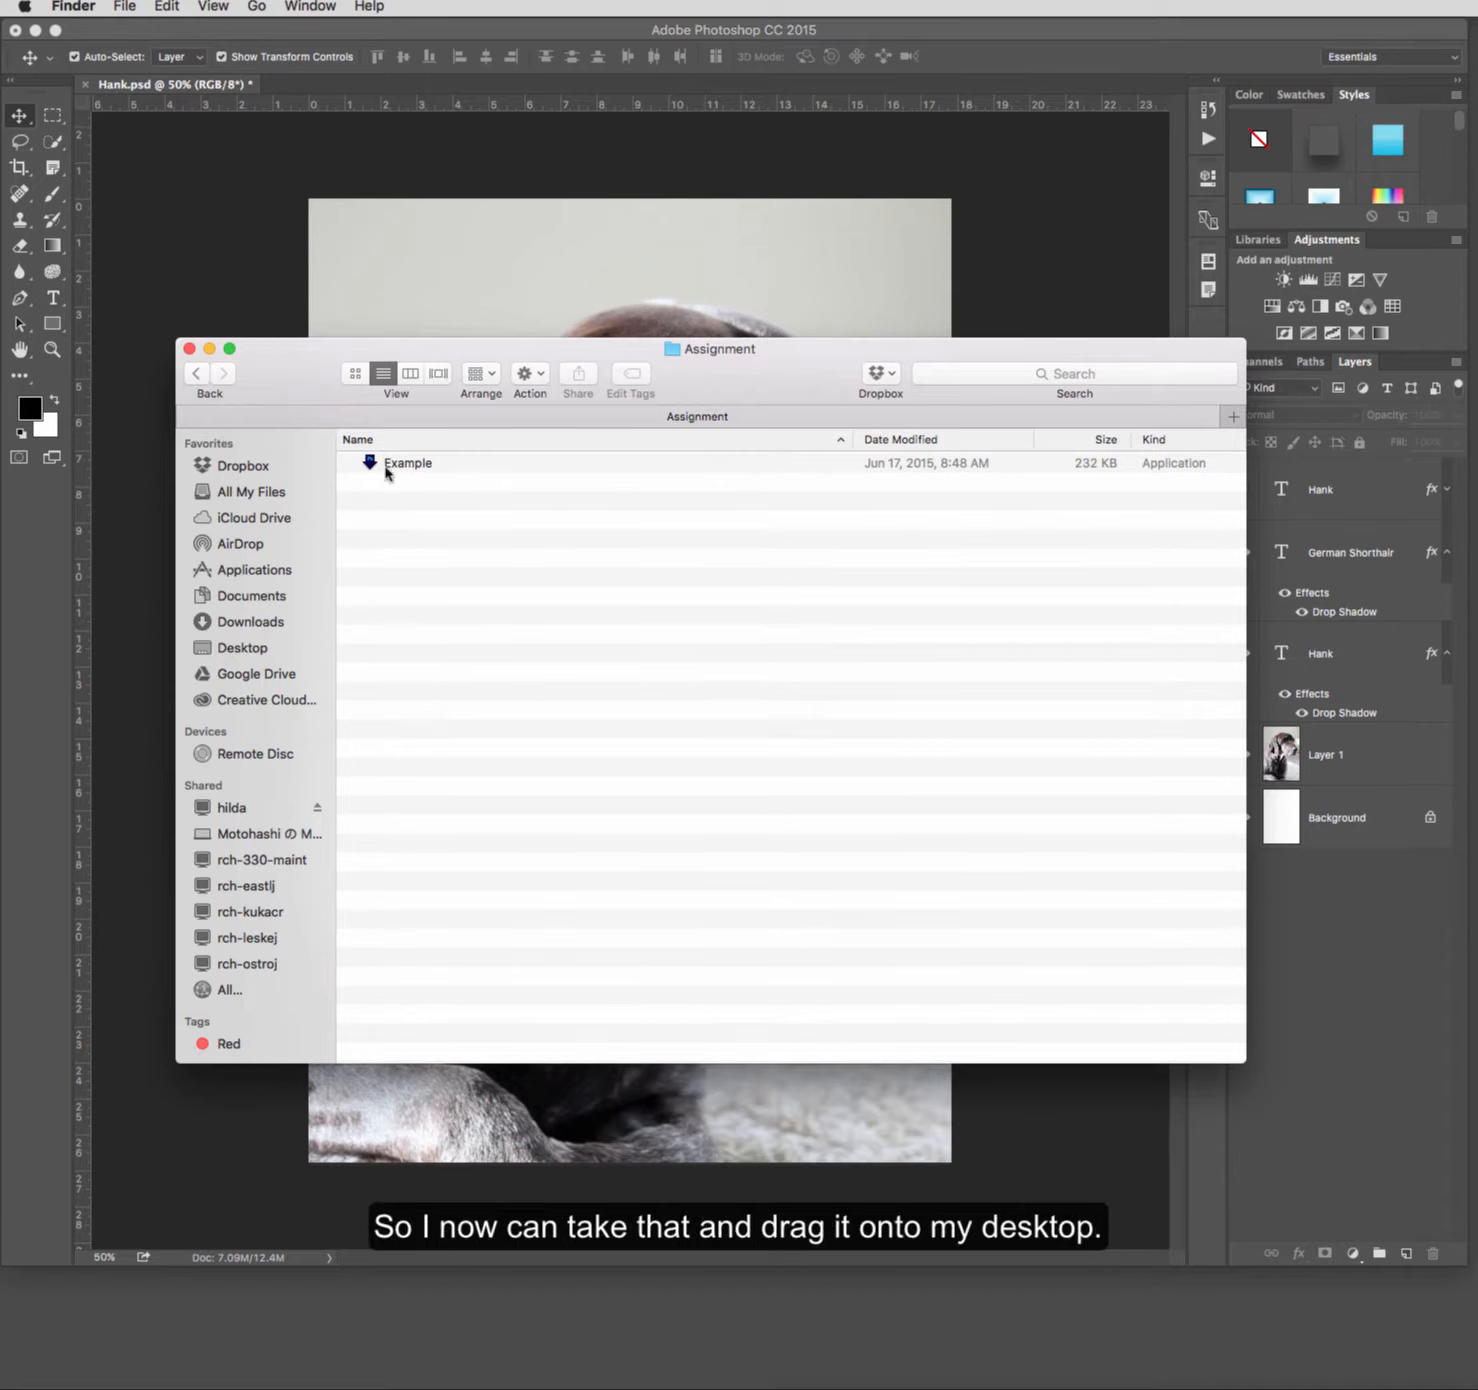
pyautogui.moveTo(372, 468); pyautogui.dragTo(417, 489)
pyautogui.click(425, 465)
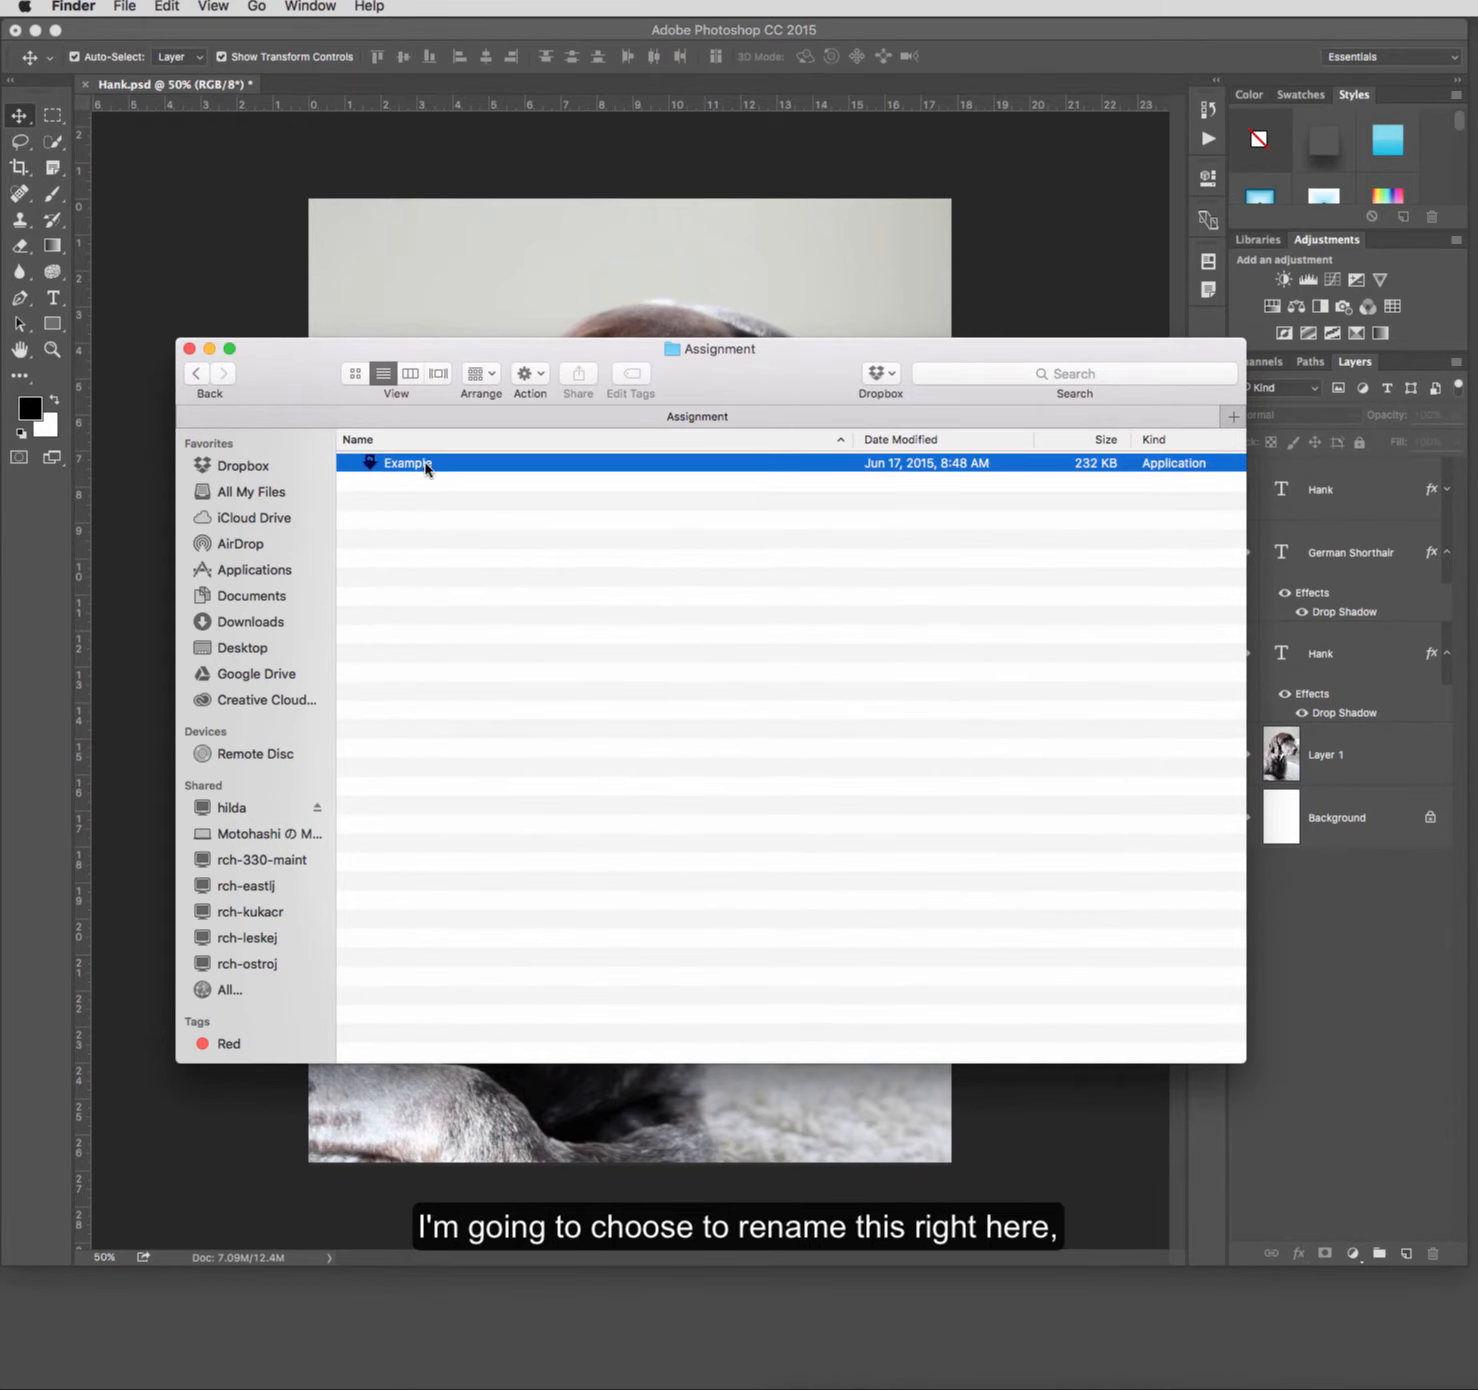
pyautogui.click(426, 466)
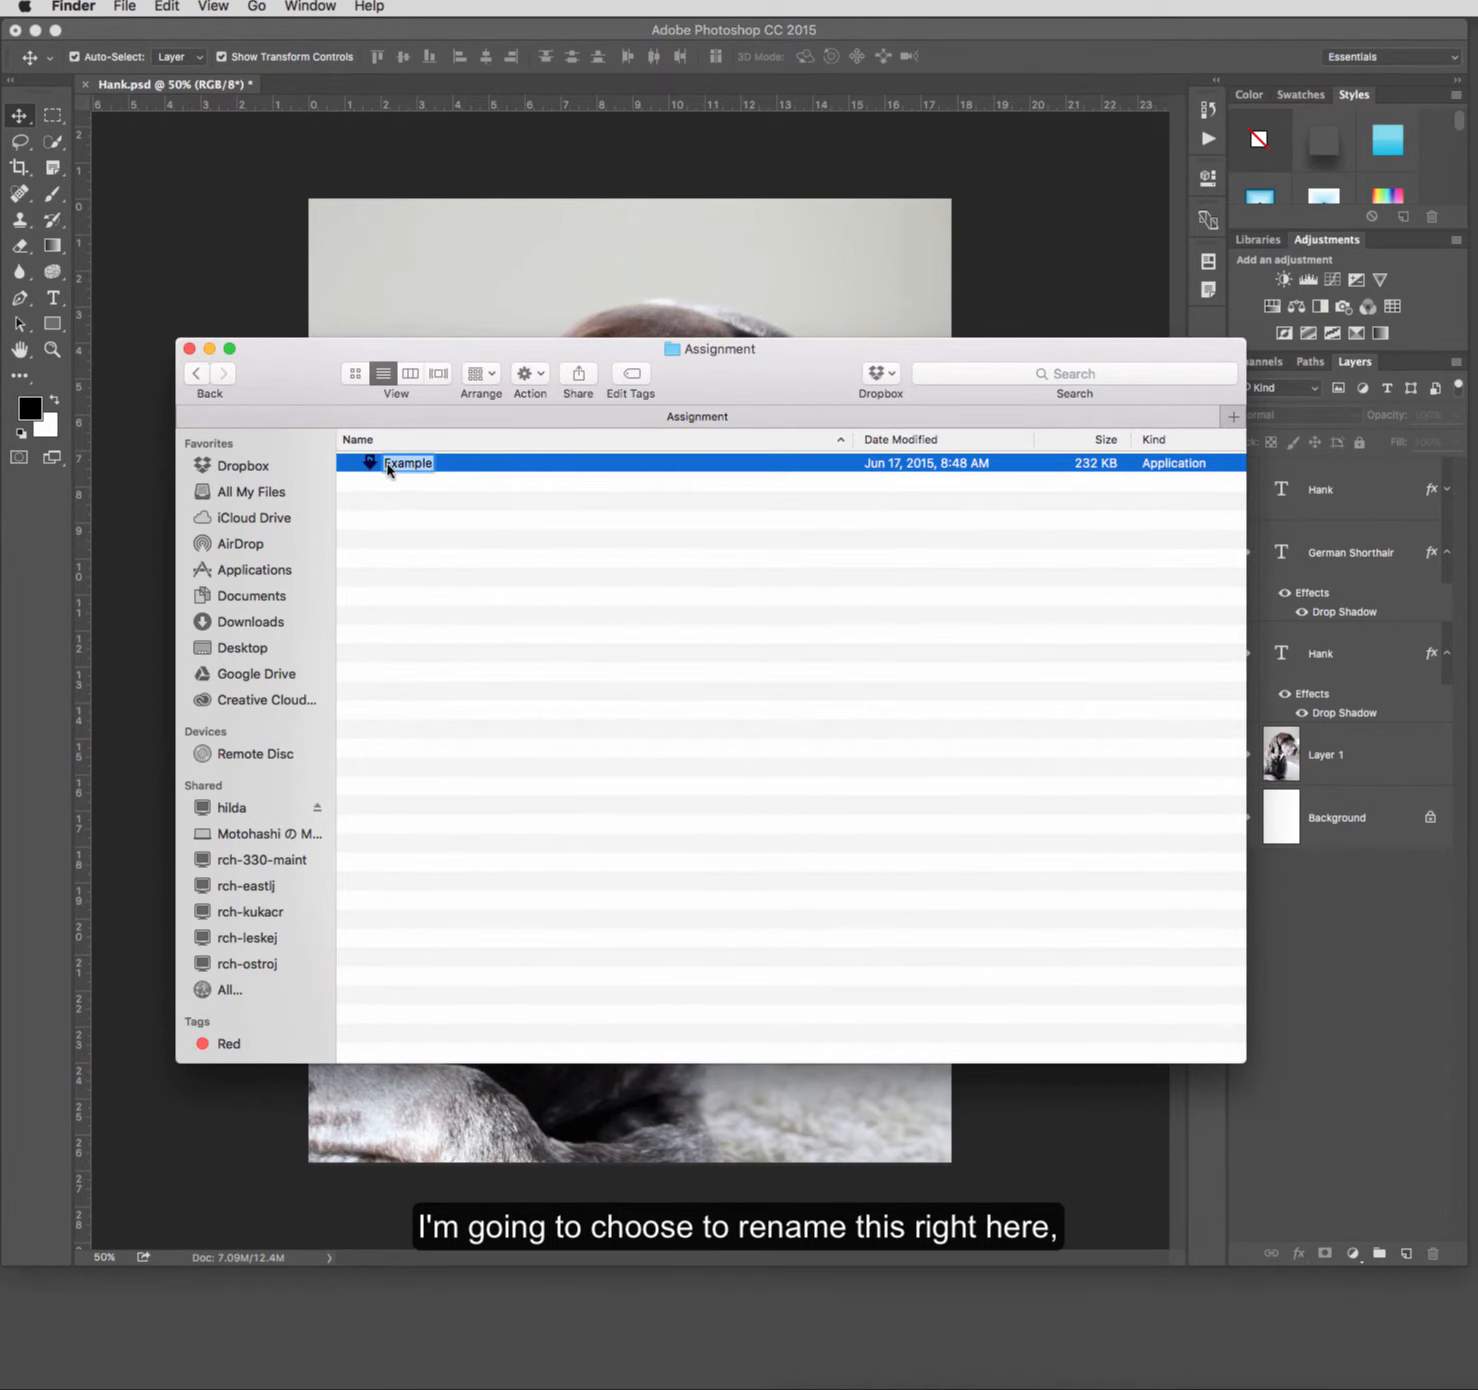
pyautogui.click(386, 467)
pyautogui.write('Sepia')
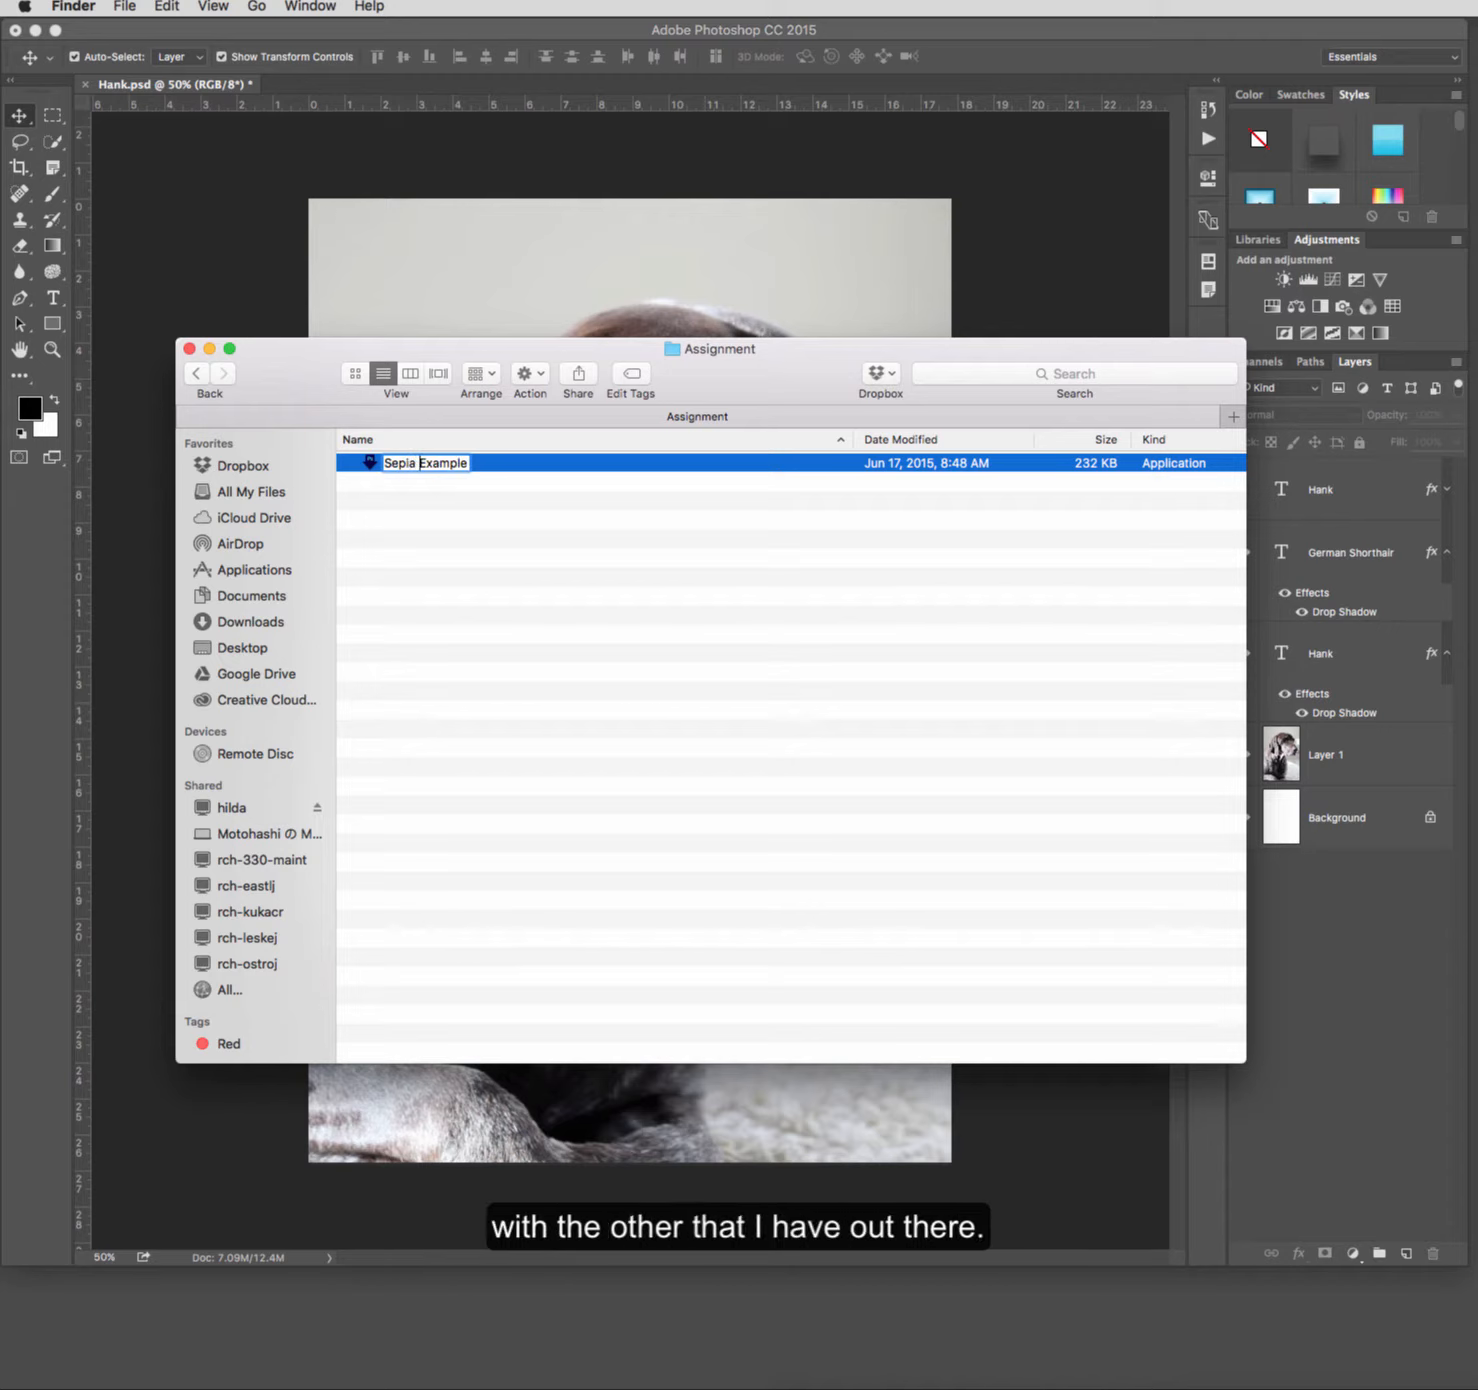
pyautogui.press('Return')
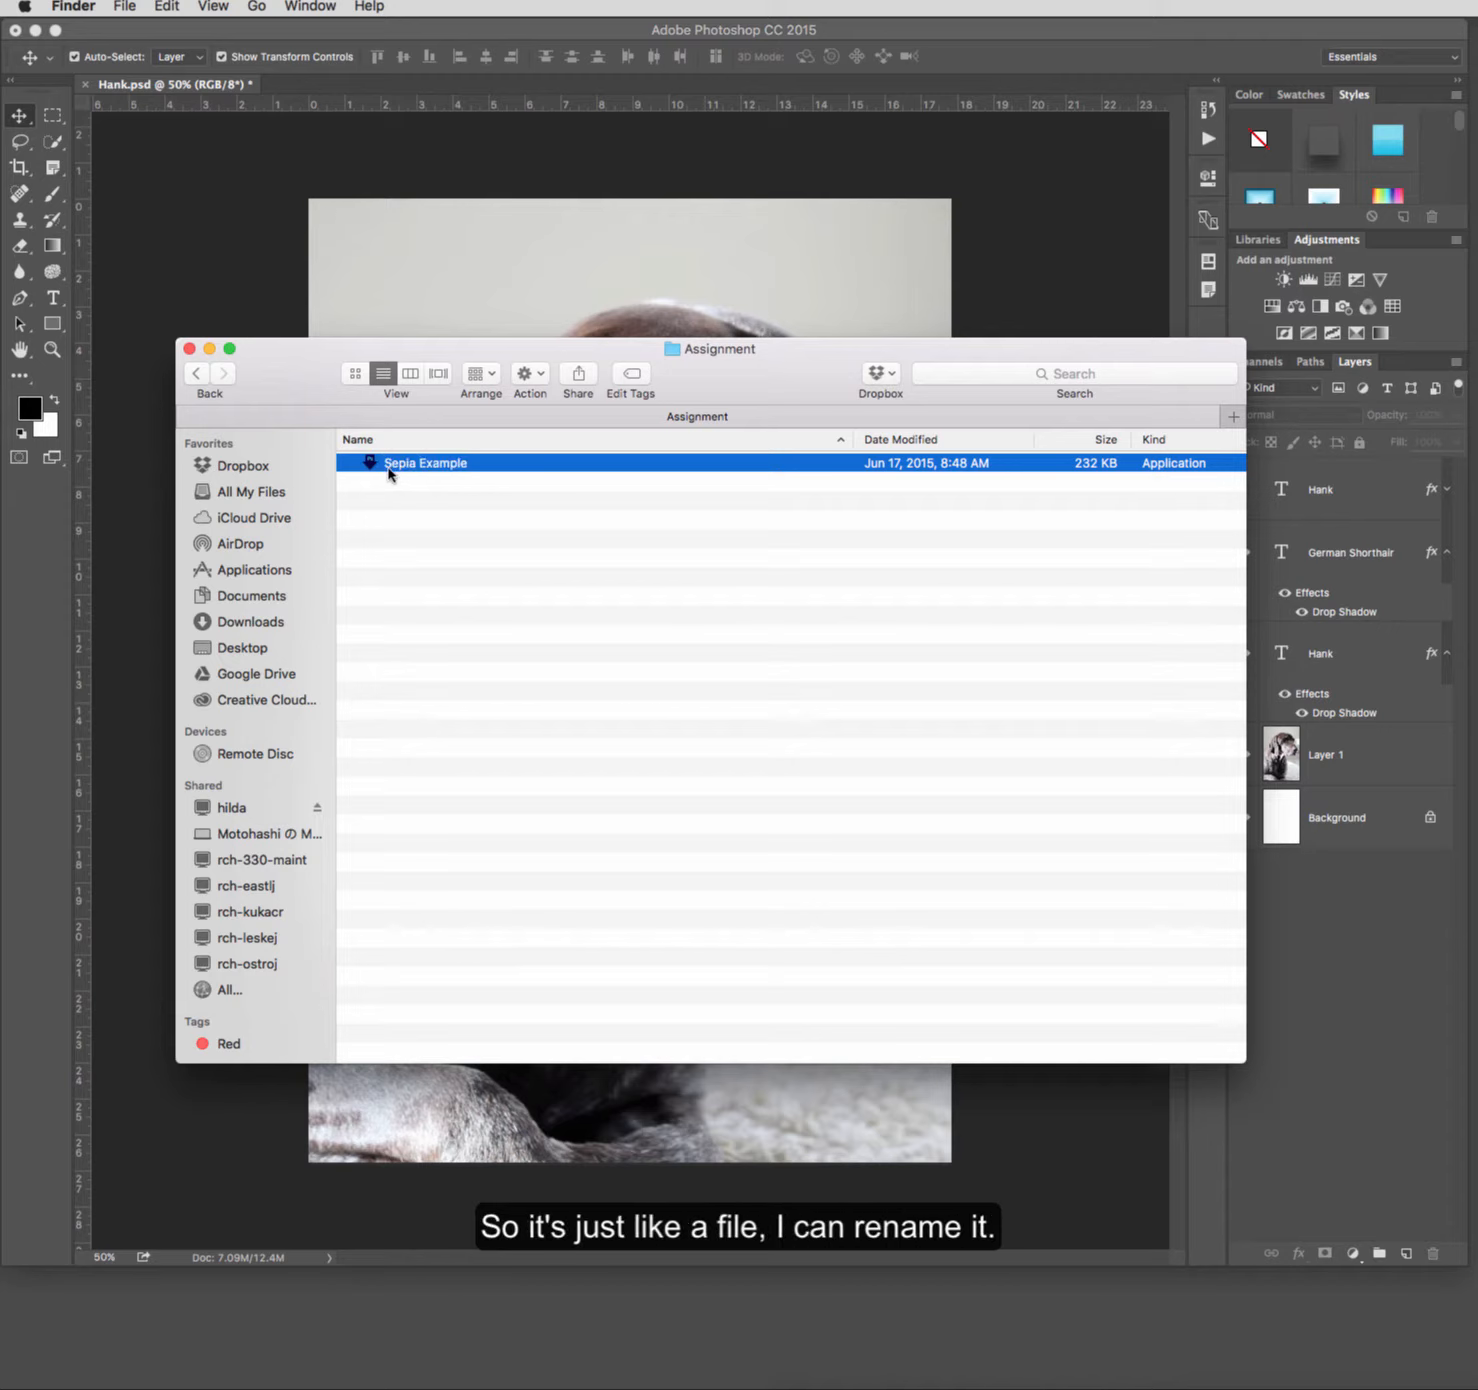
# Step: Move the Sepia Example droplet to the desktop, minimize the open windows, and place it beside the Example droplet
pyautogui.moveTo(390, 474); pyautogui.dragTo(255, 1310)
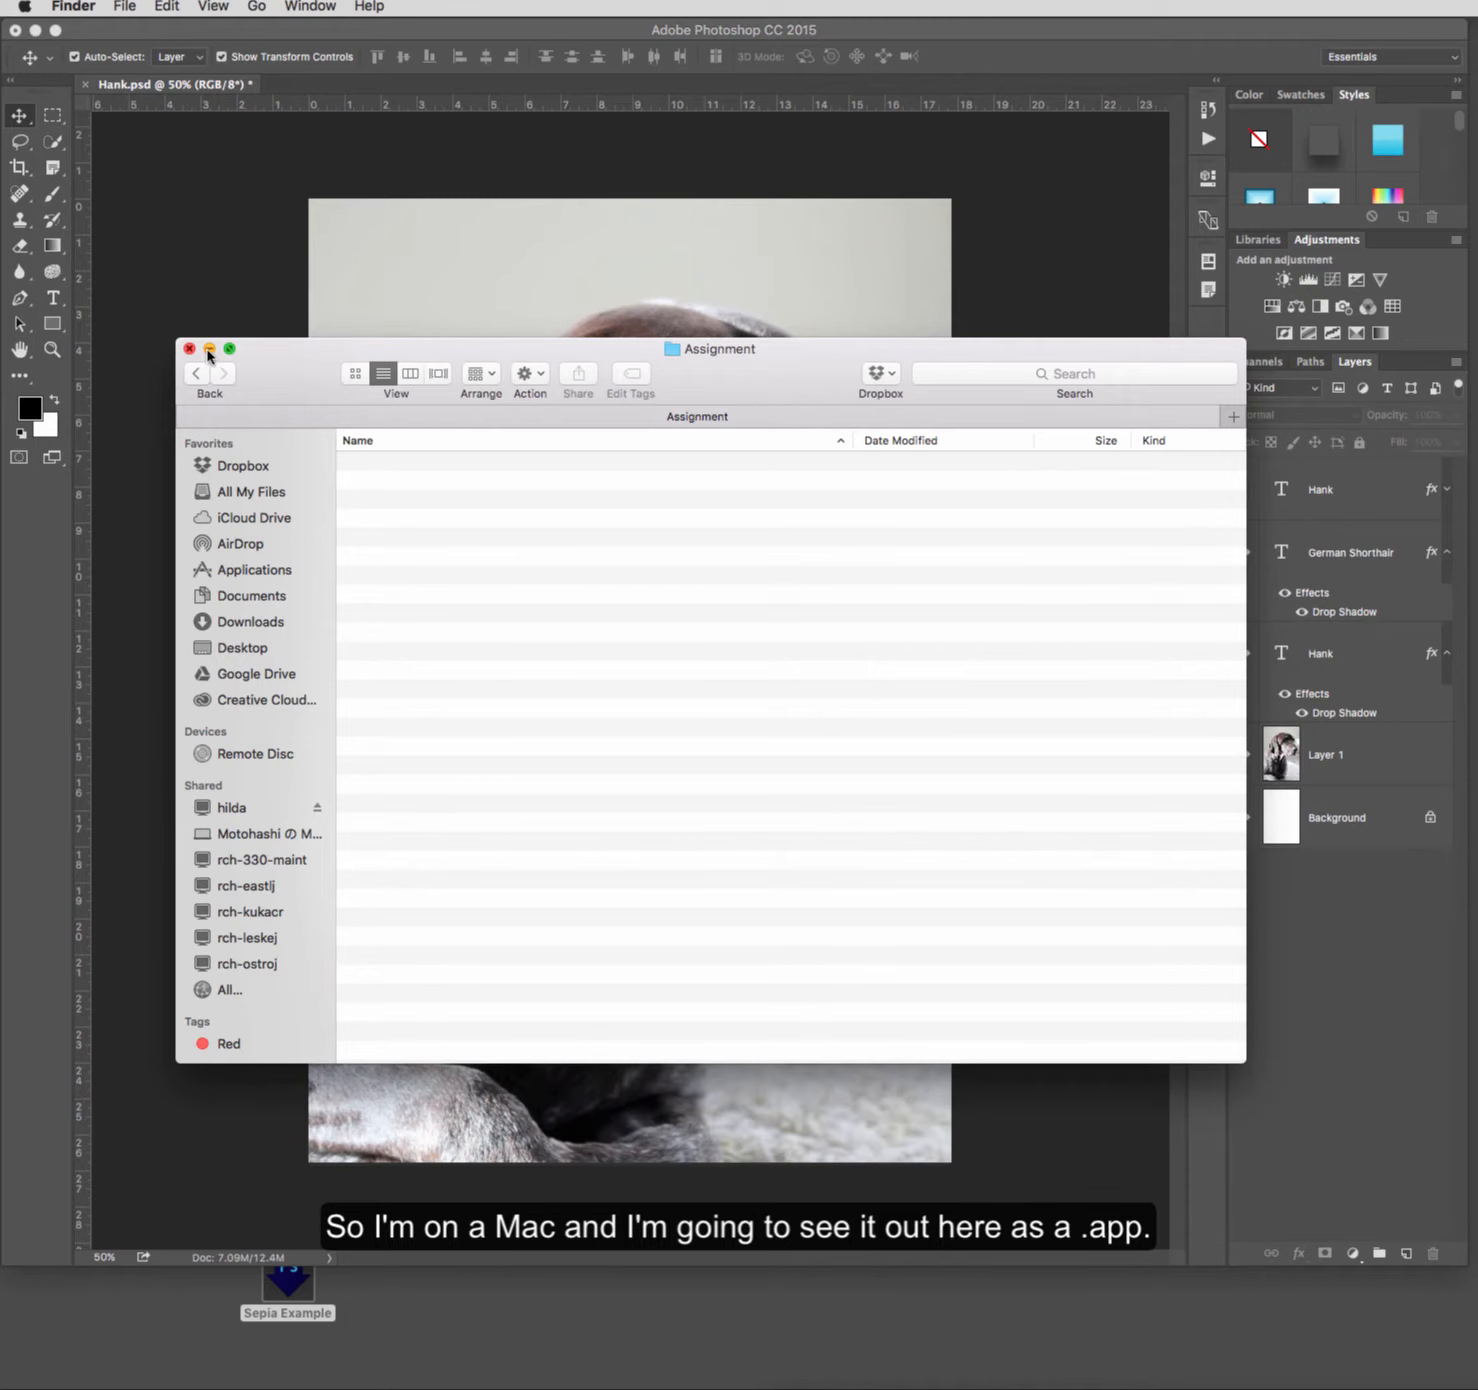
pyautogui.click(210, 349)
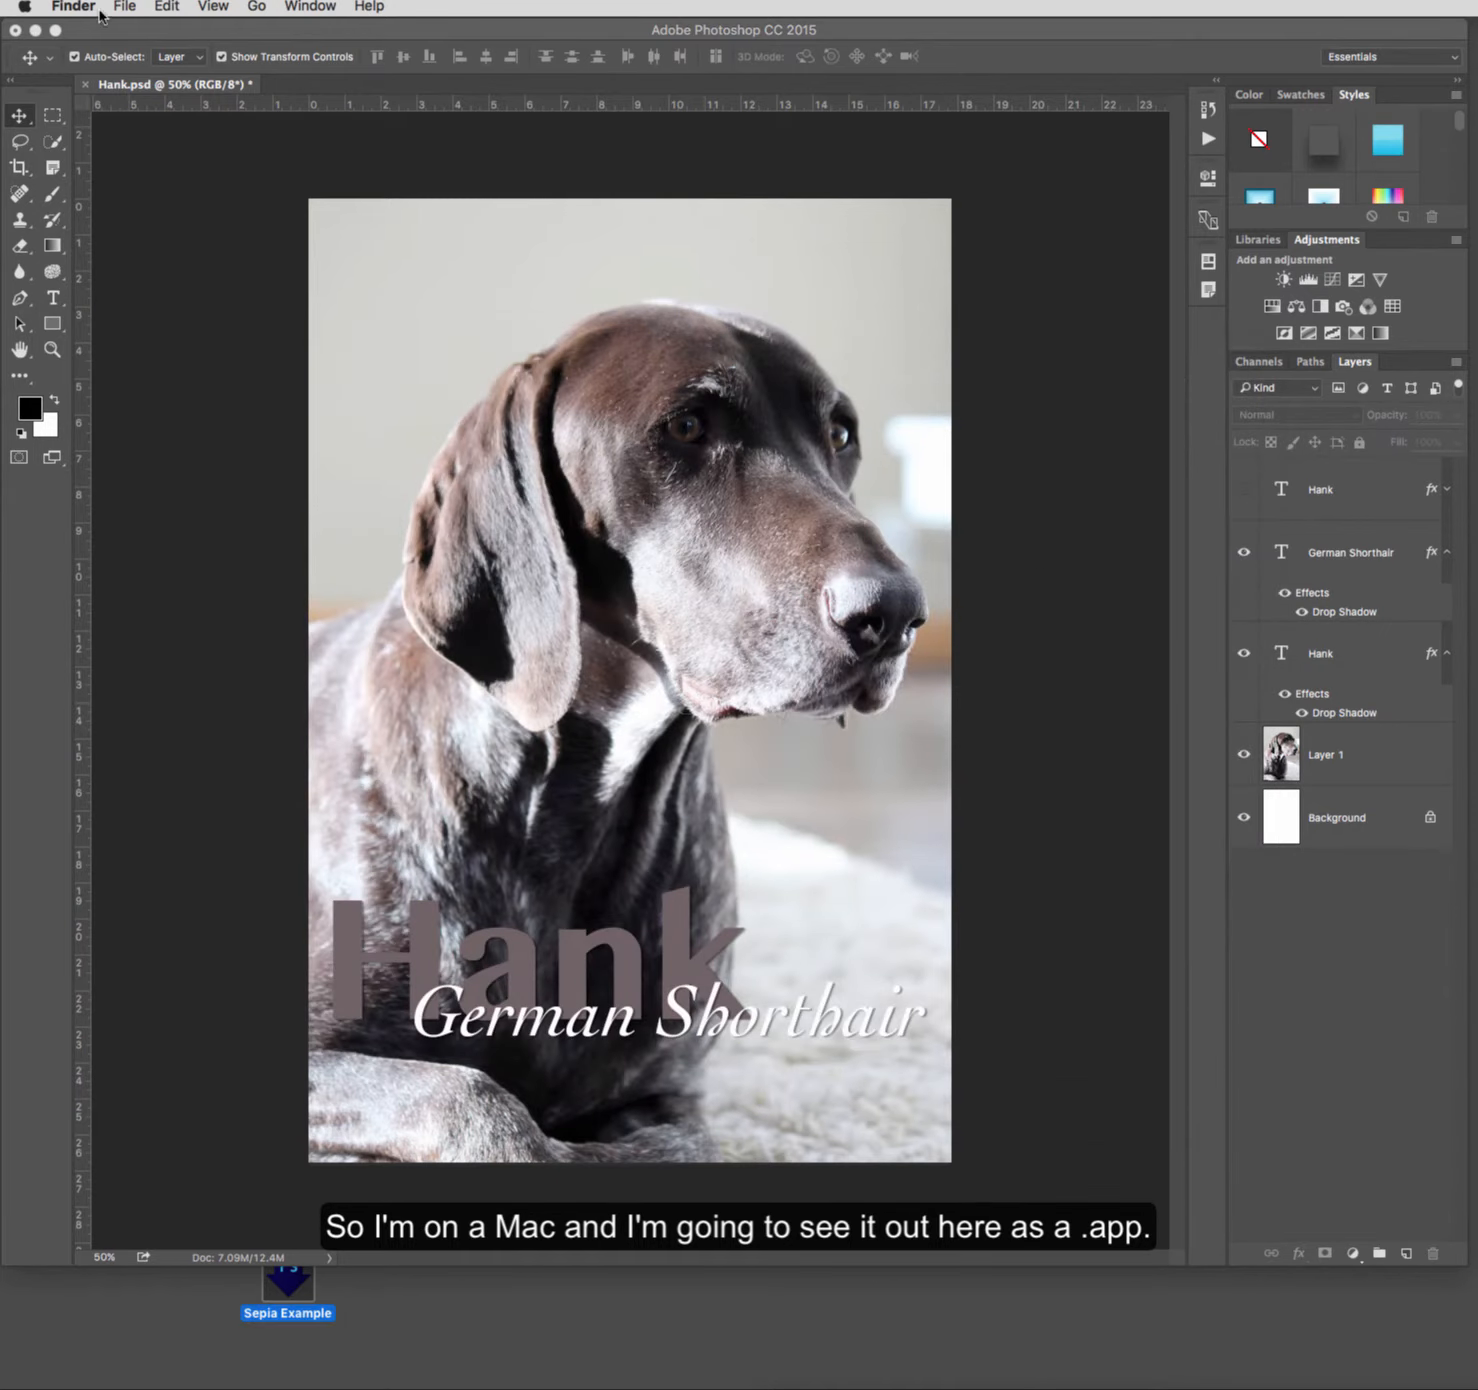
pyautogui.click(35, 30)
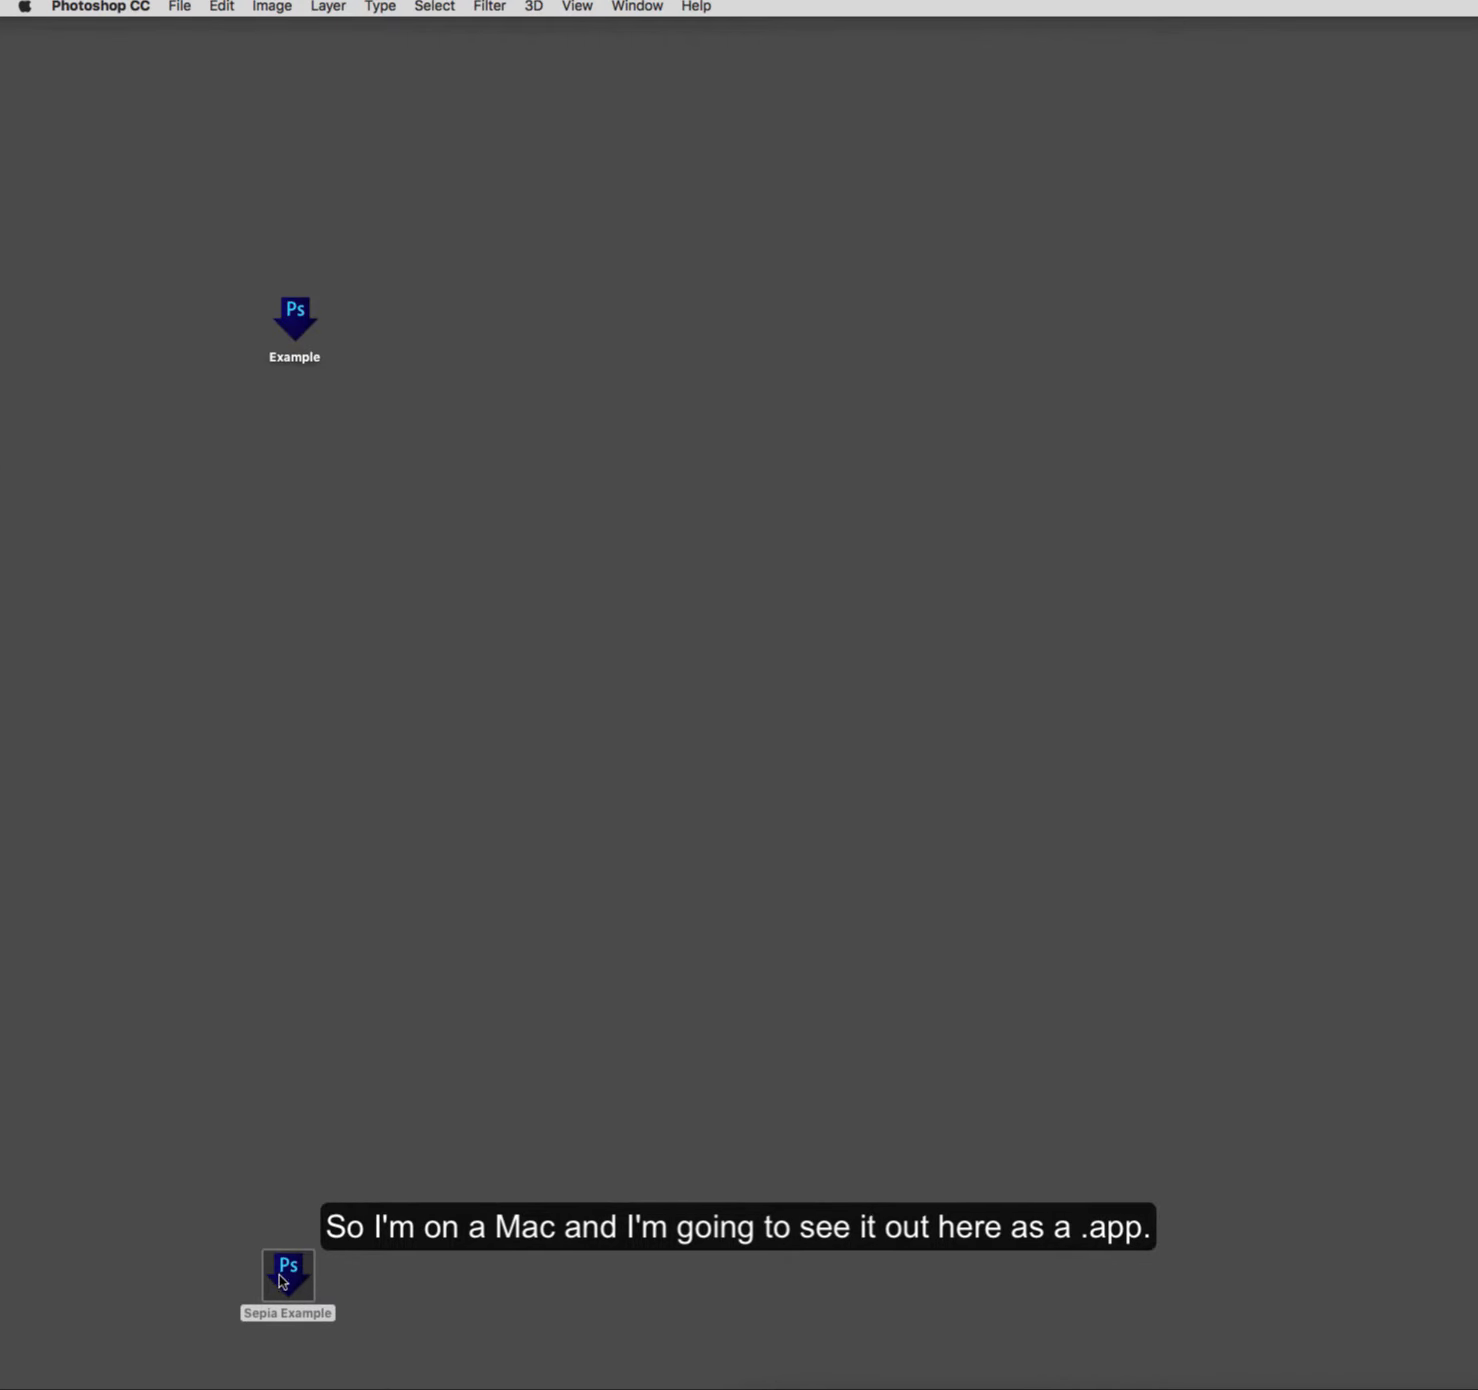
pyautogui.moveTo(287, 1275); pyautogui.dragTo(458, 332)
pyautogui.click(500, 436)
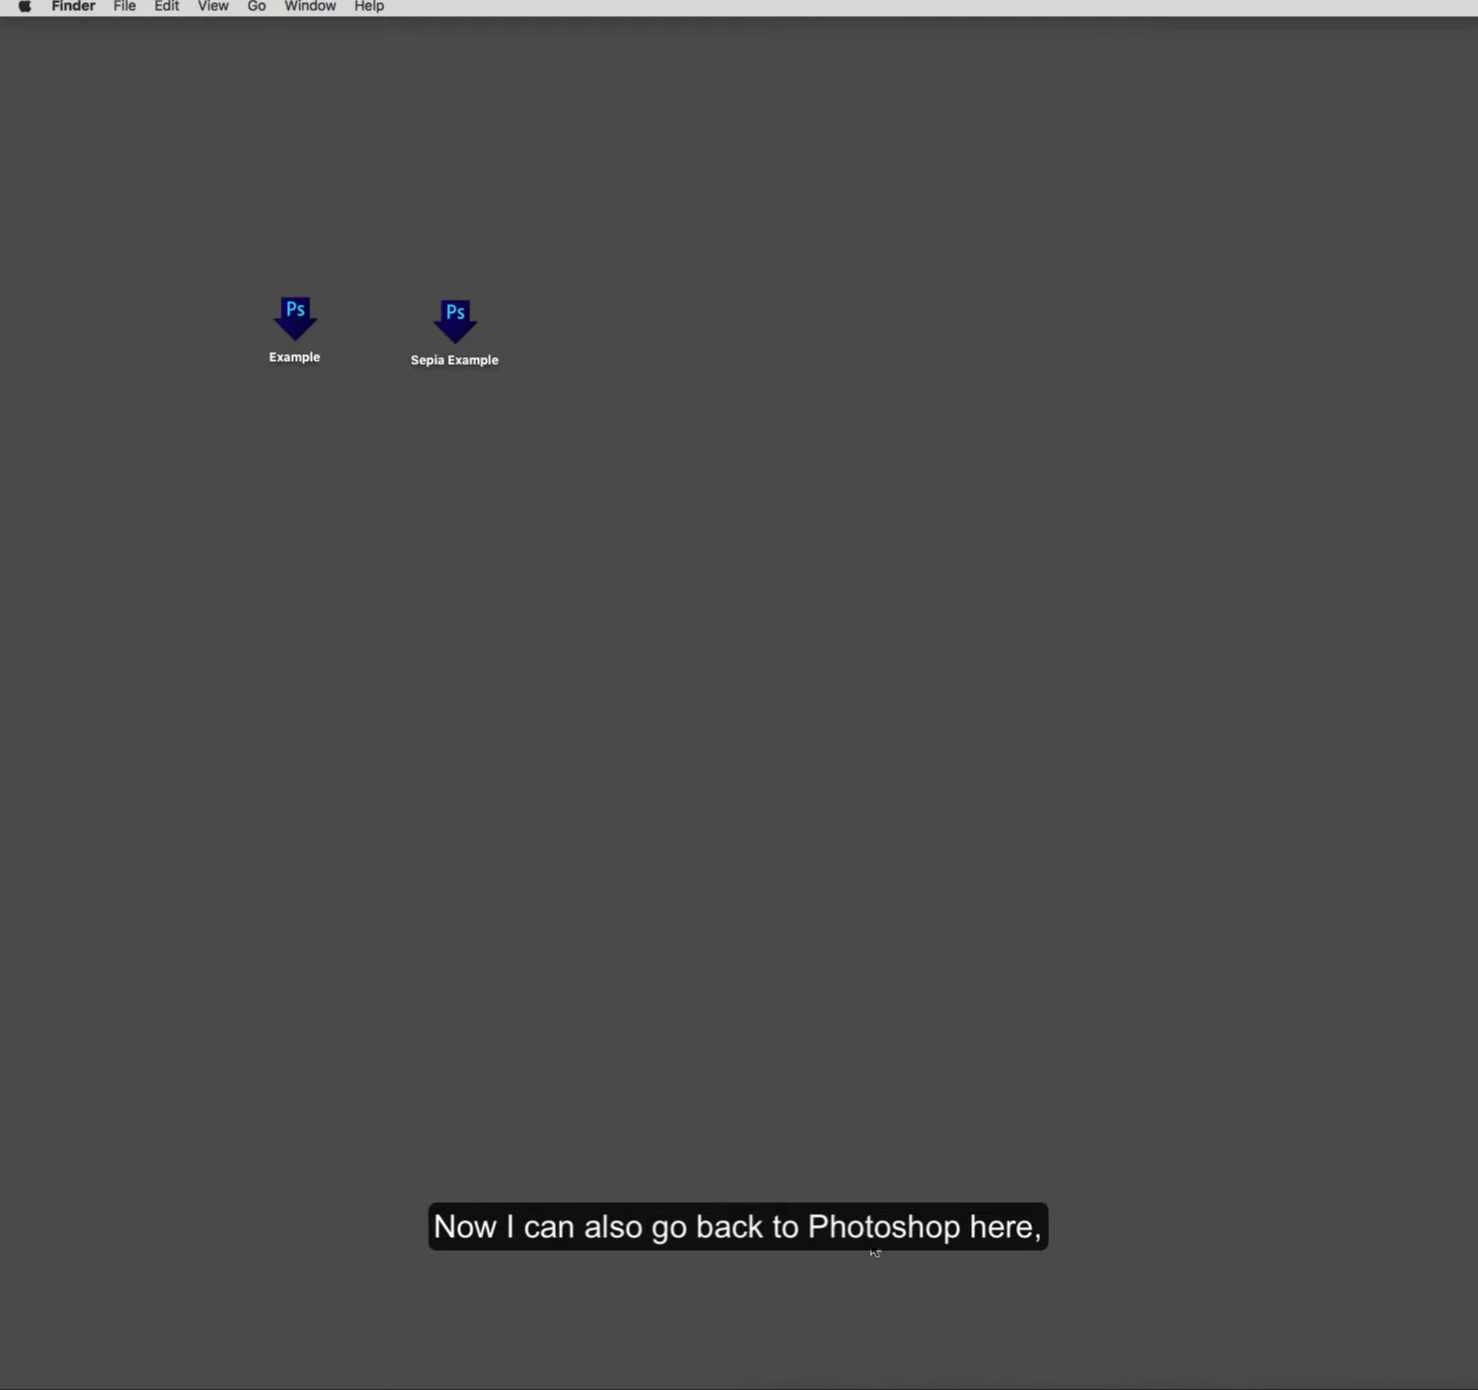
# Step: Switch to Photoshop, review the options for running the Batch automation on a folder of images, and cancel it without running
pyautogui.click(1093, 1385)
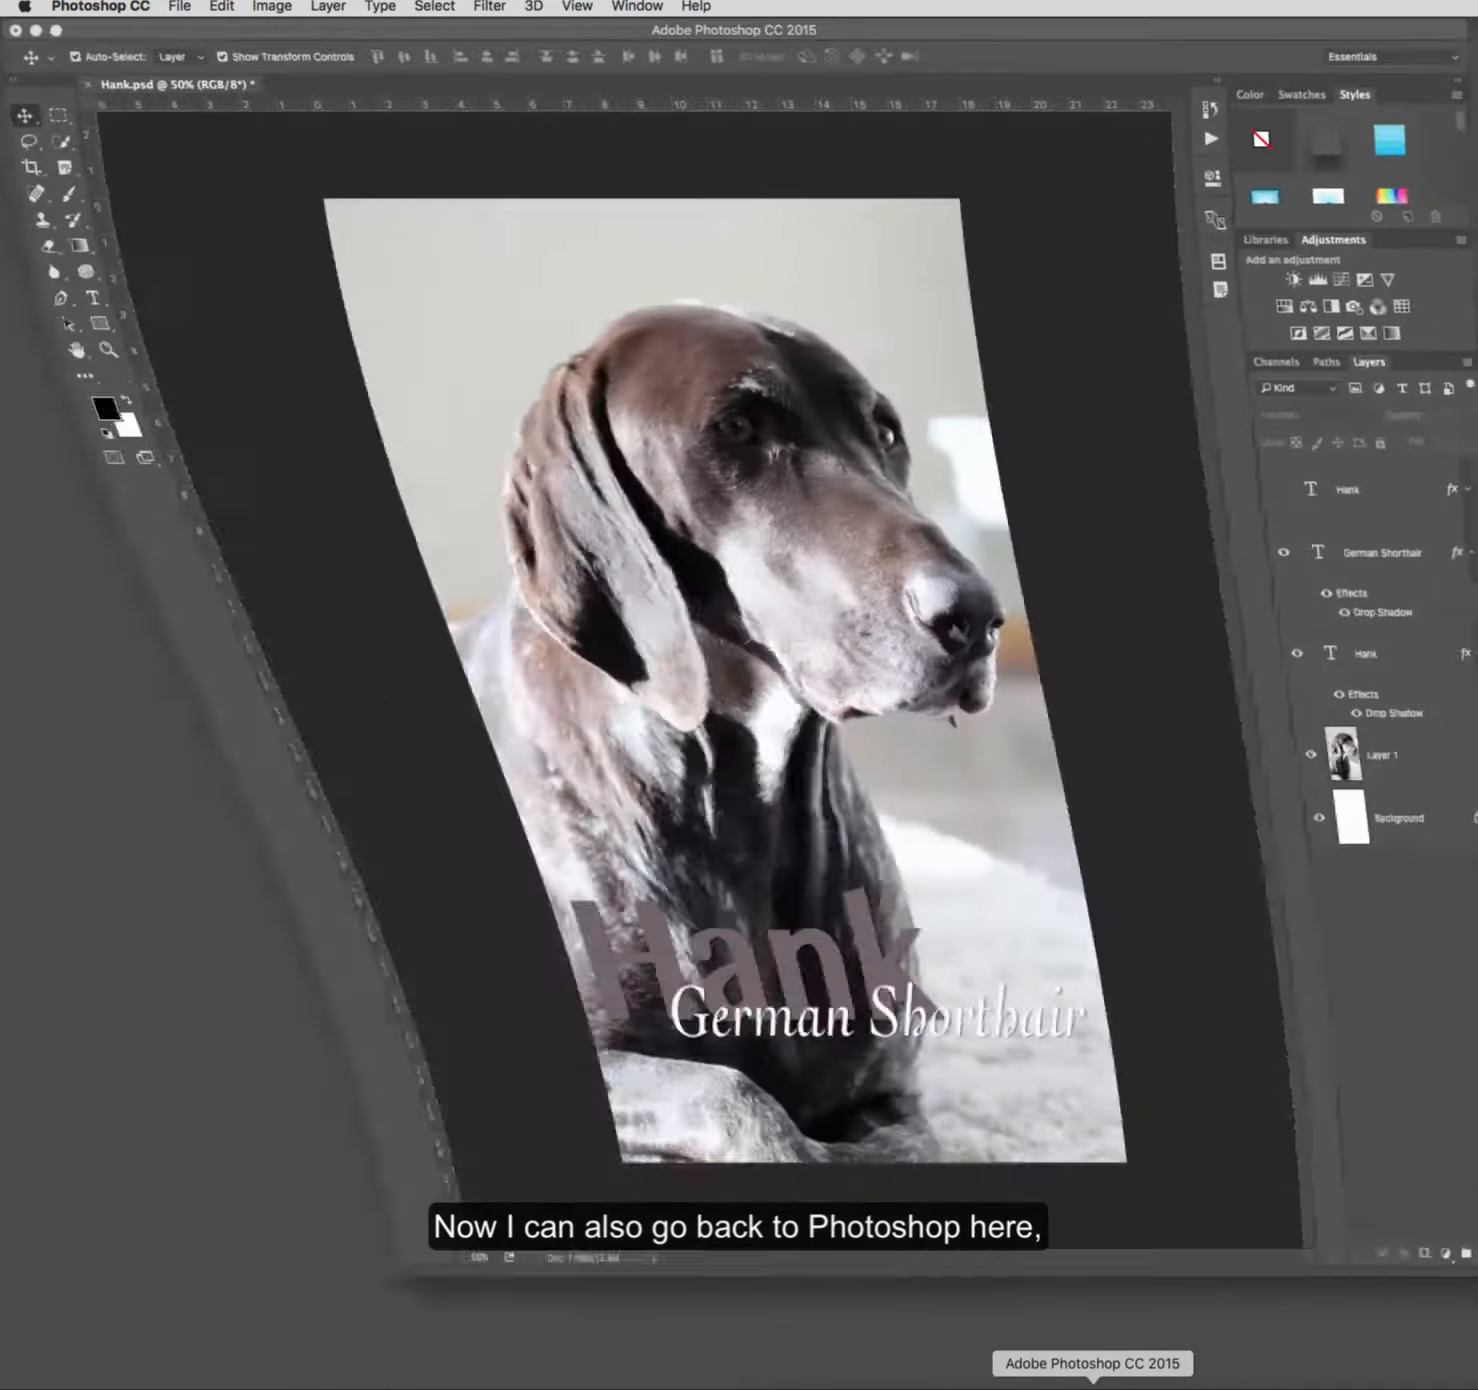
pyautogui.click(176, 9)
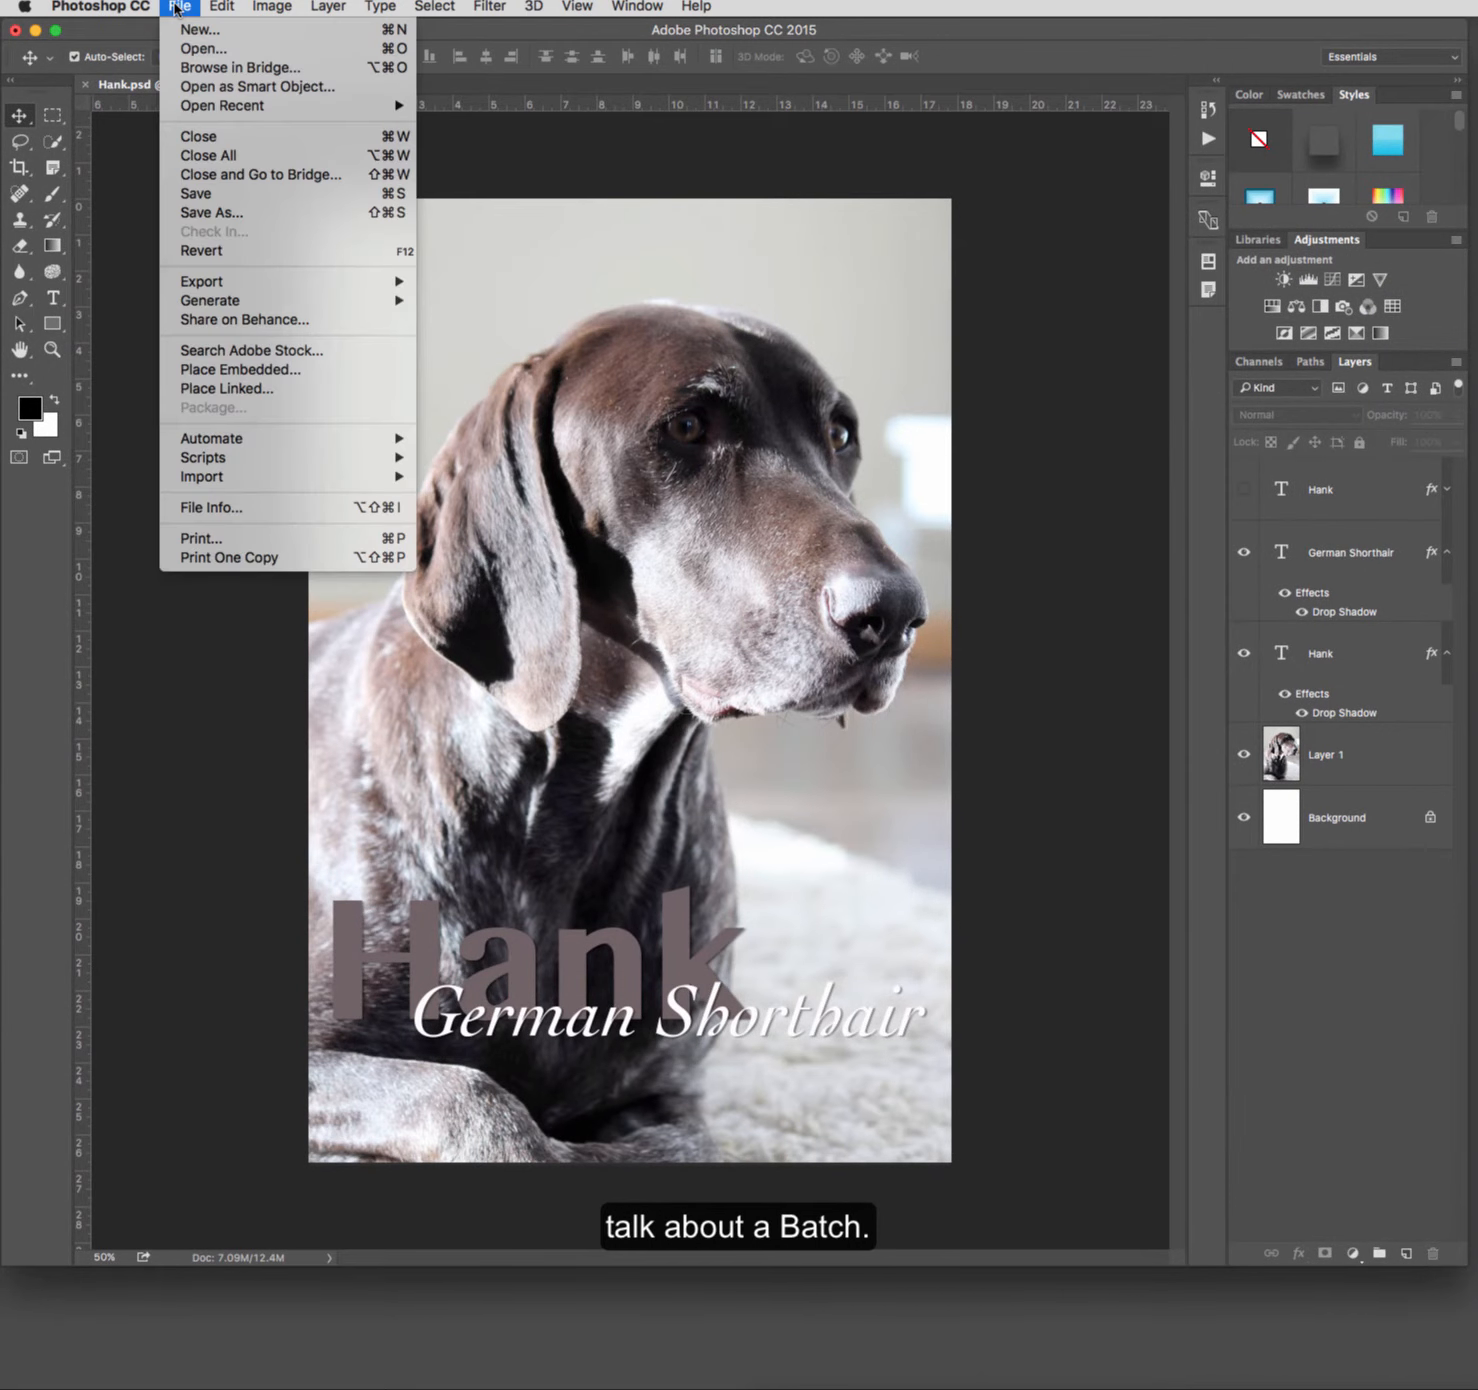
pyautogui.moveTo(271, 446)
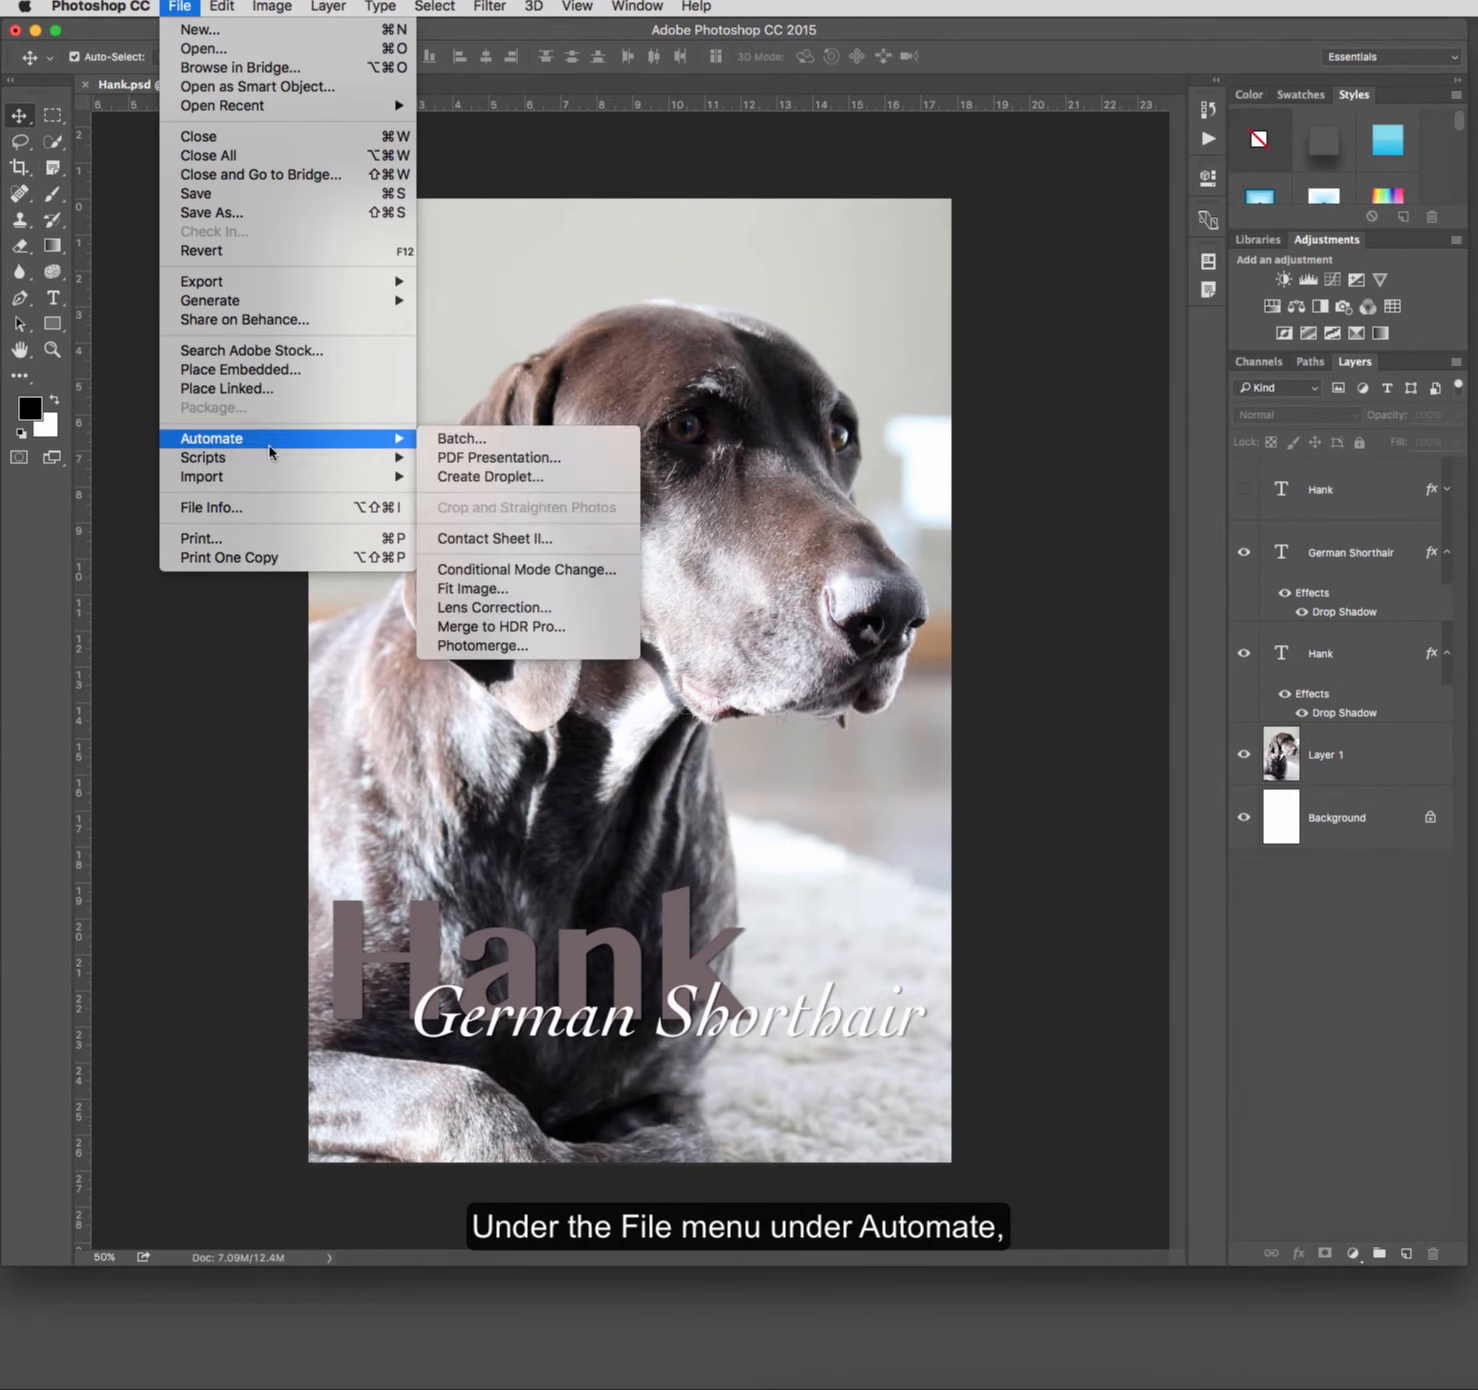
pyautogui.click(505, 446)
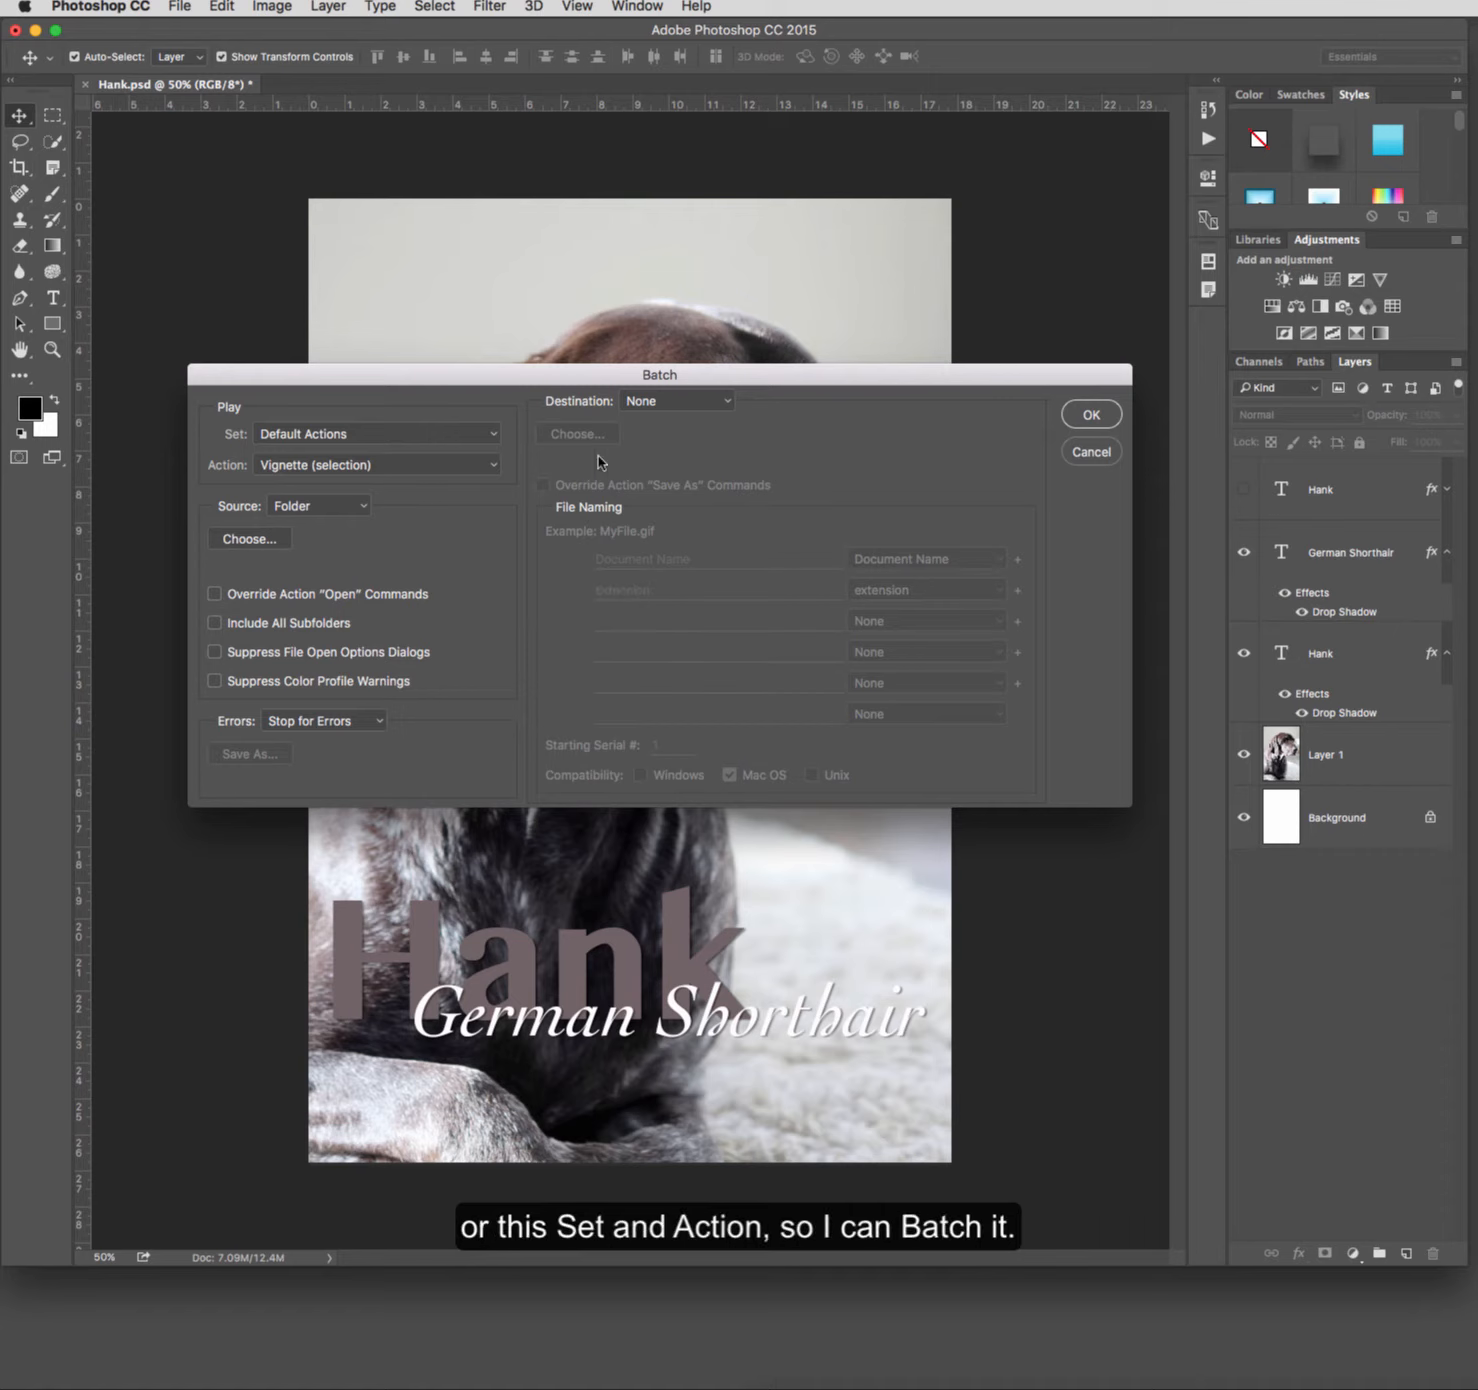
pyautogui.click(1102, 453)
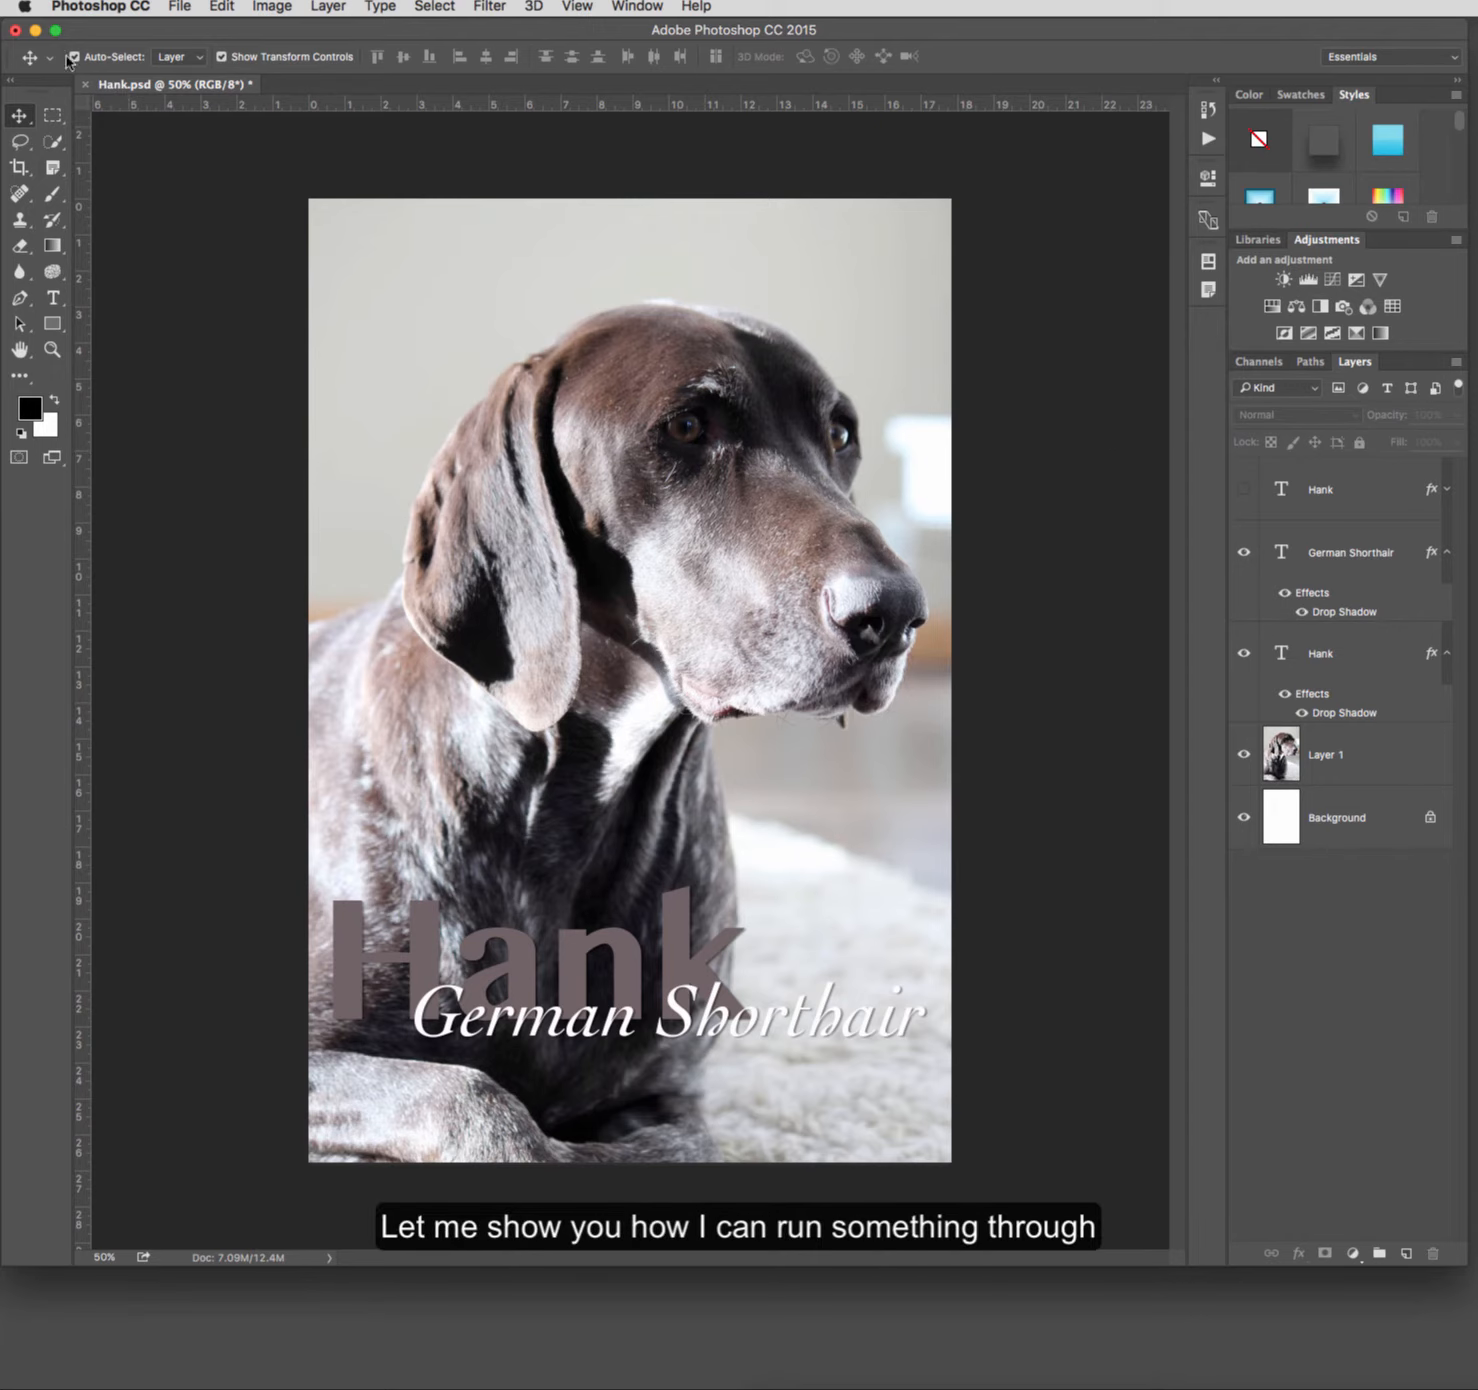
# Step: Minimize Photoshop, move the Lecture Files window clear of the desktop droplets, and run bball.png through the Sepia Example droplet
pyautogui.click(35, 31)
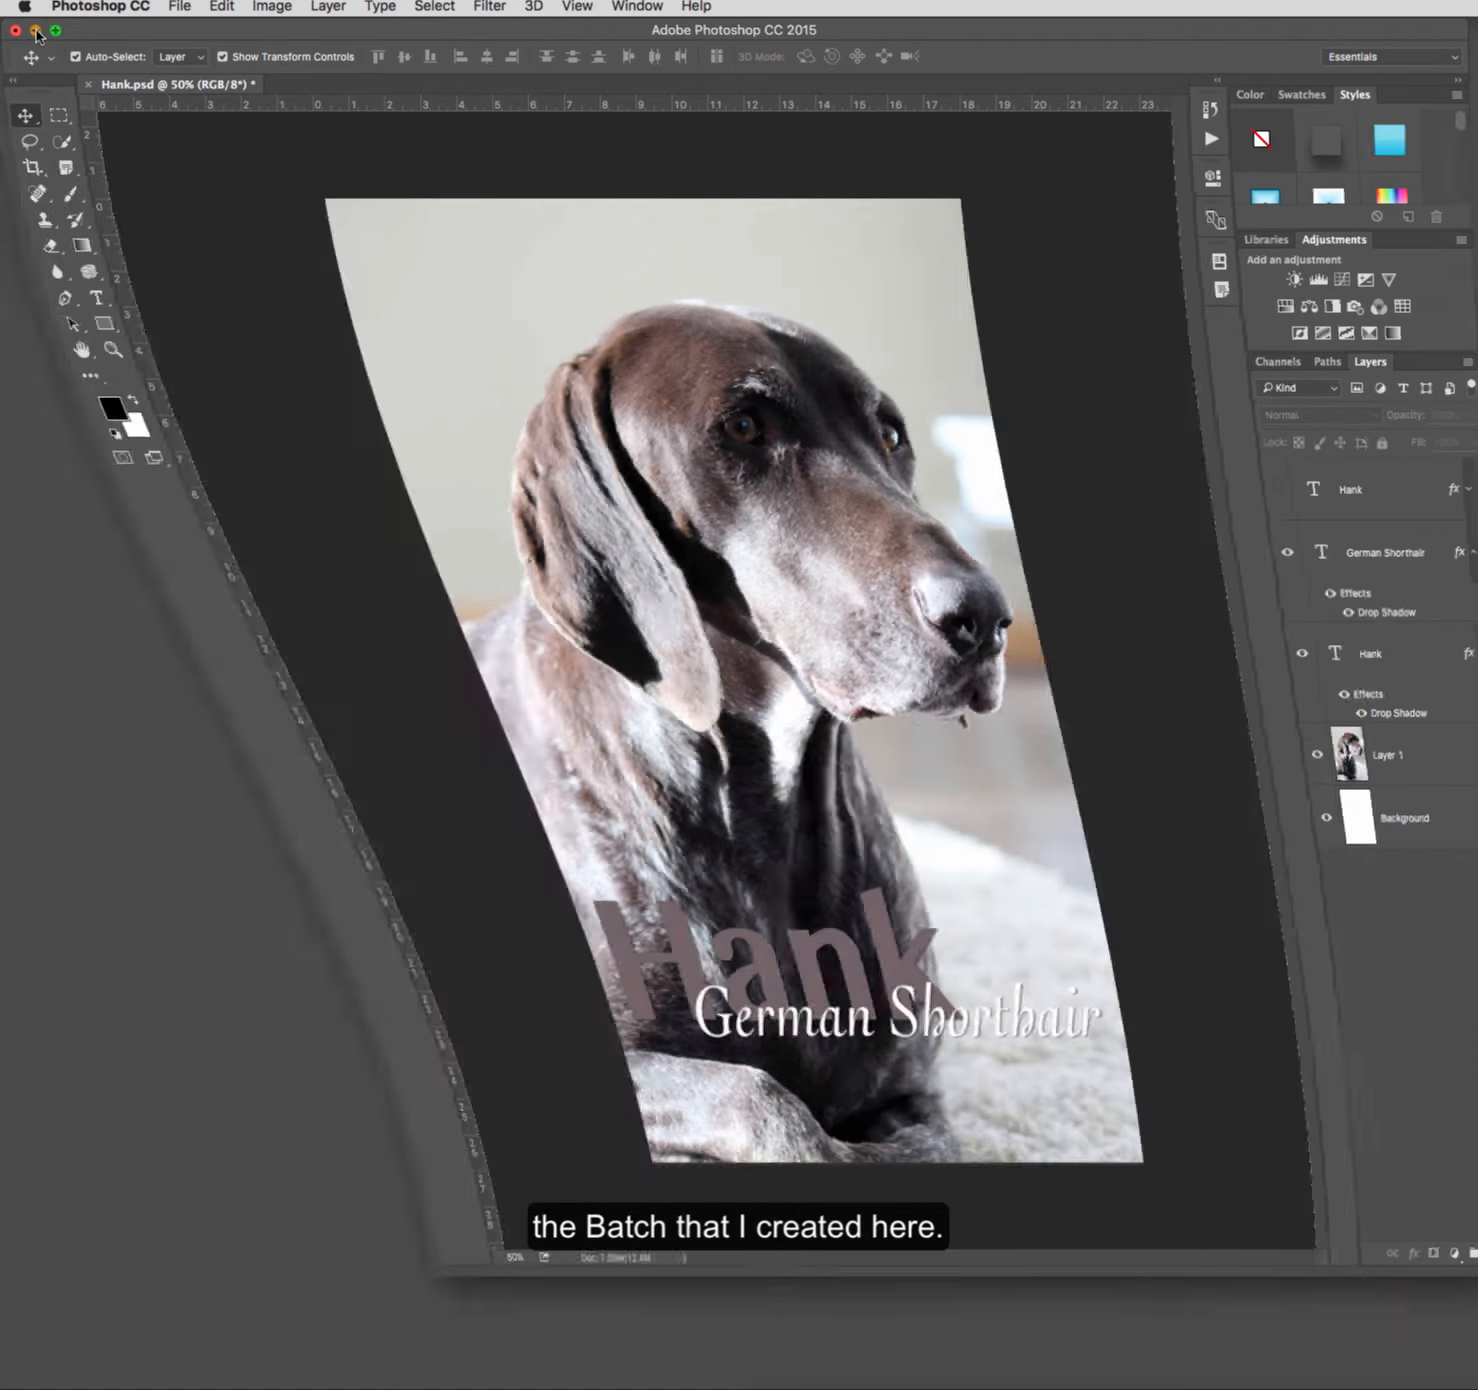
pyautogui.click(372, 489)
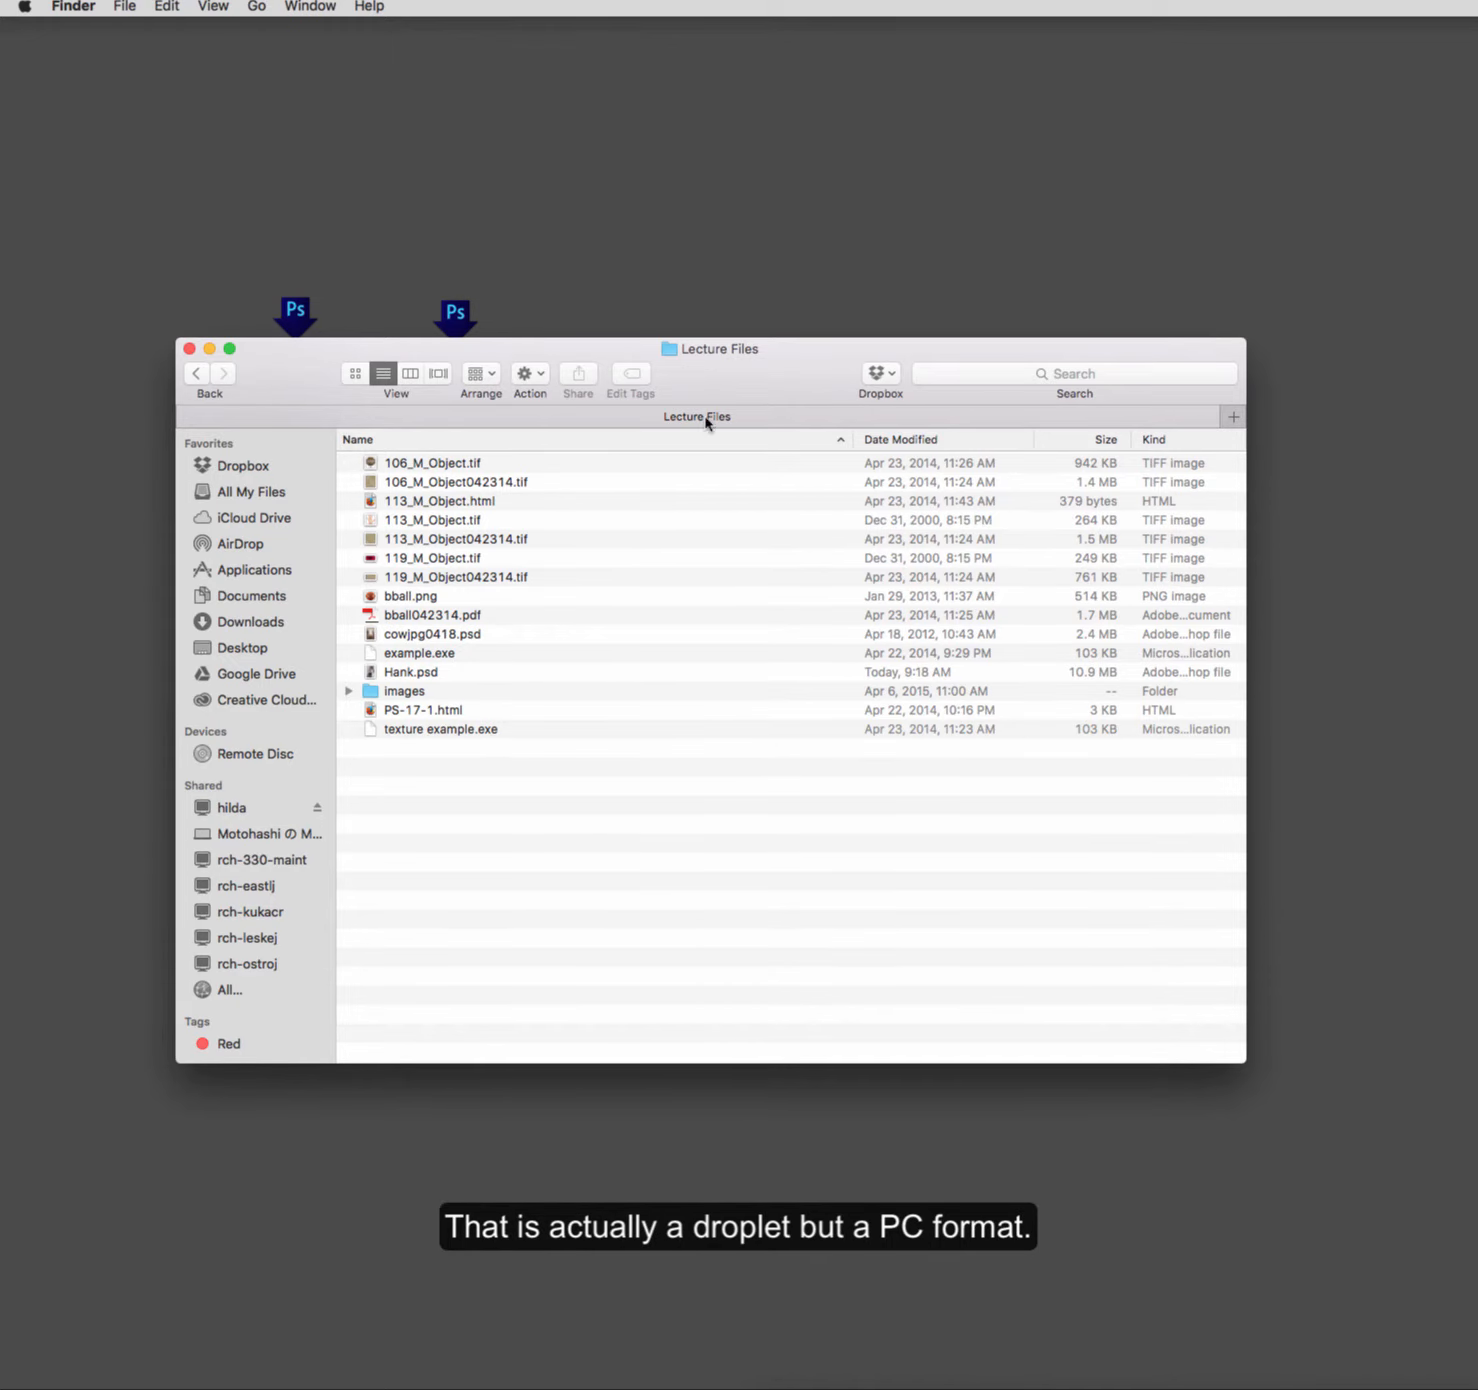
pyautogui.moveTo(605, 353); pyautogui.dragTo(597, 422)
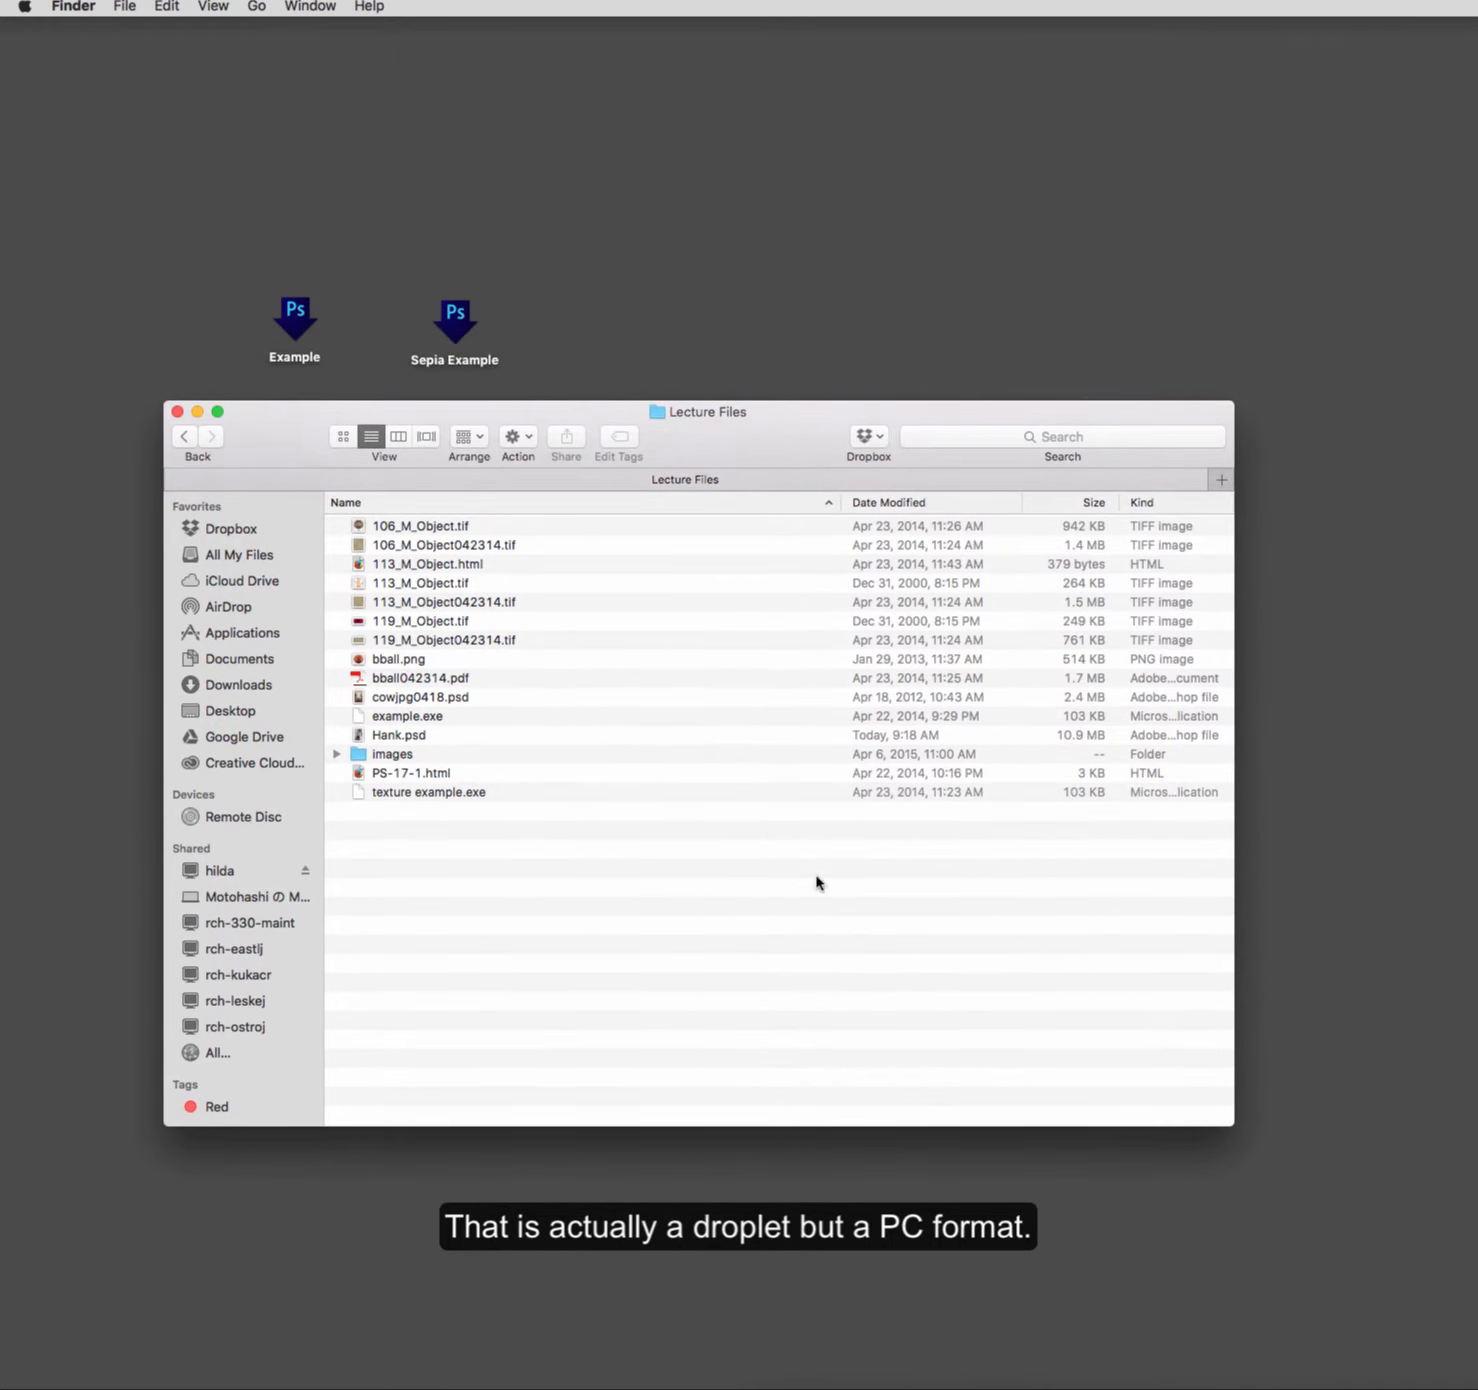
pyautogui.click(469, 794)
pyautogui.click(406, 662)
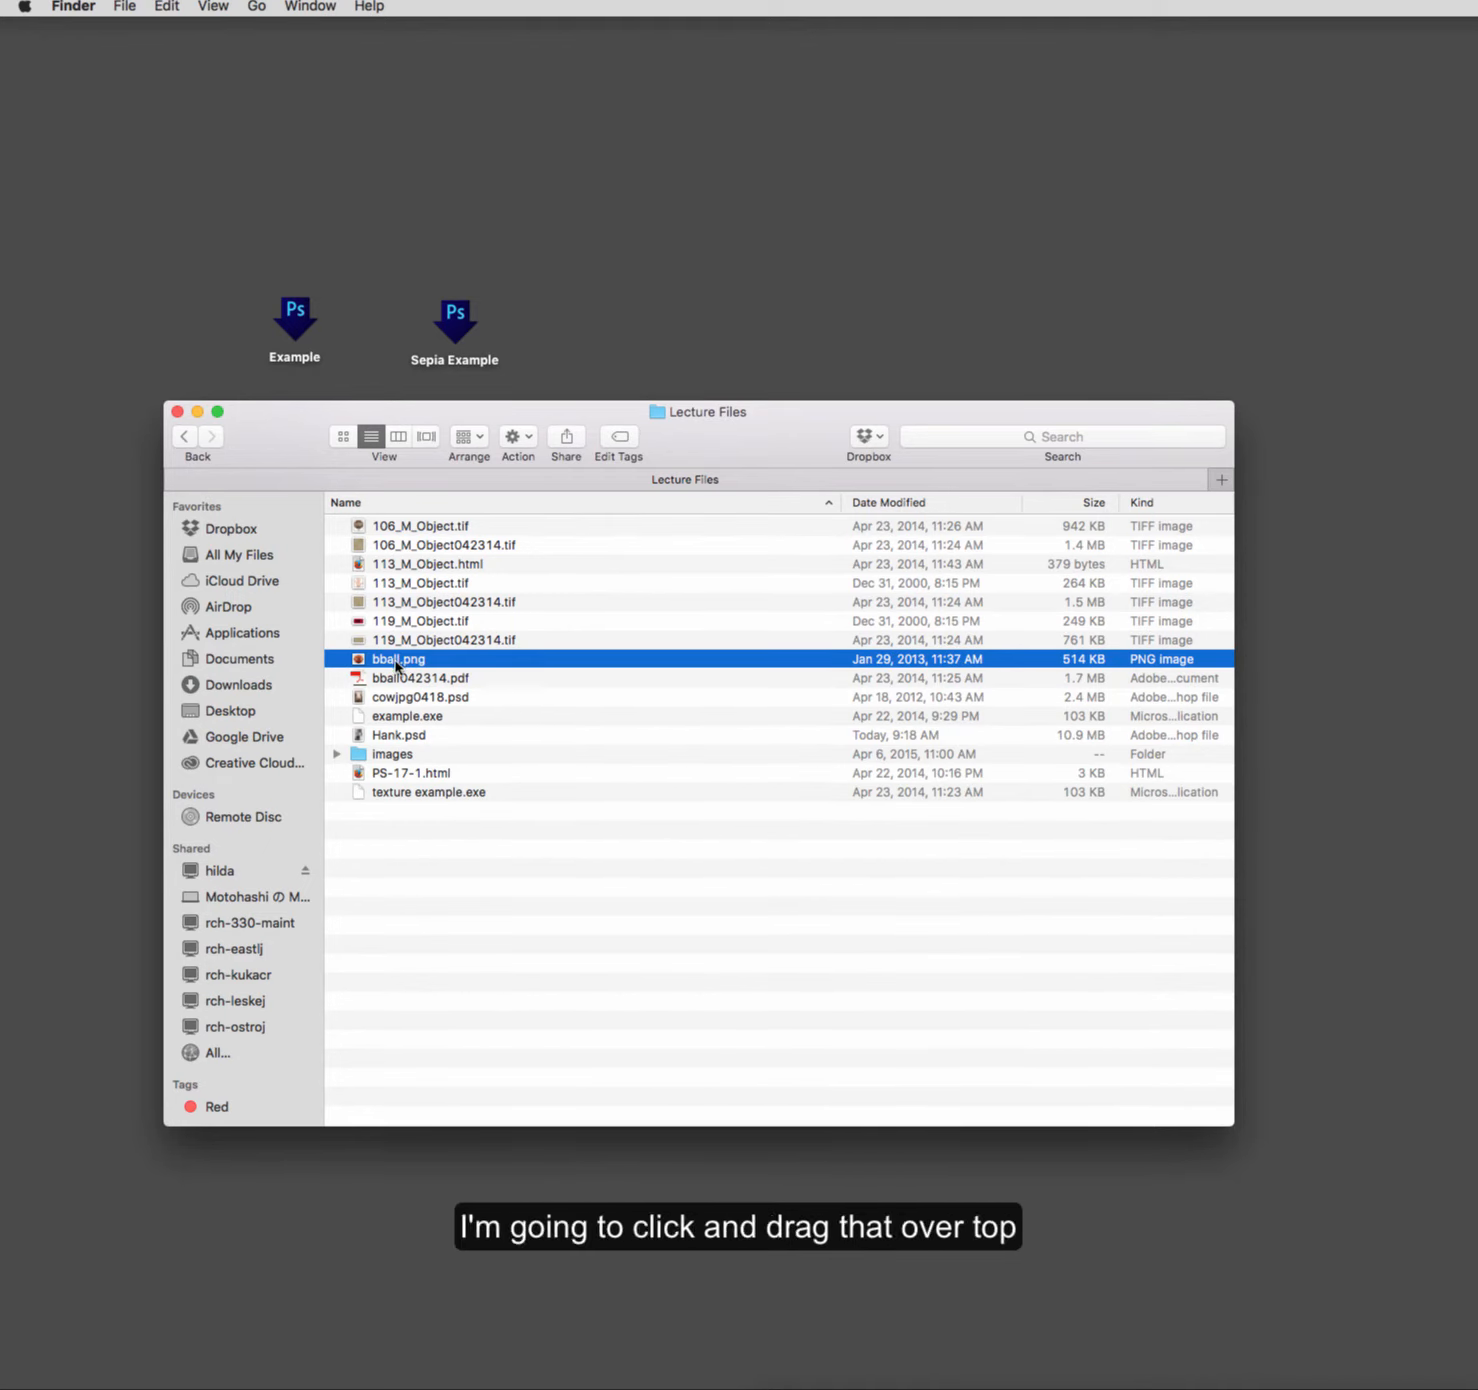
pyautogui.moveTo(397, 663); pyautogui.dragTo(467, 333)
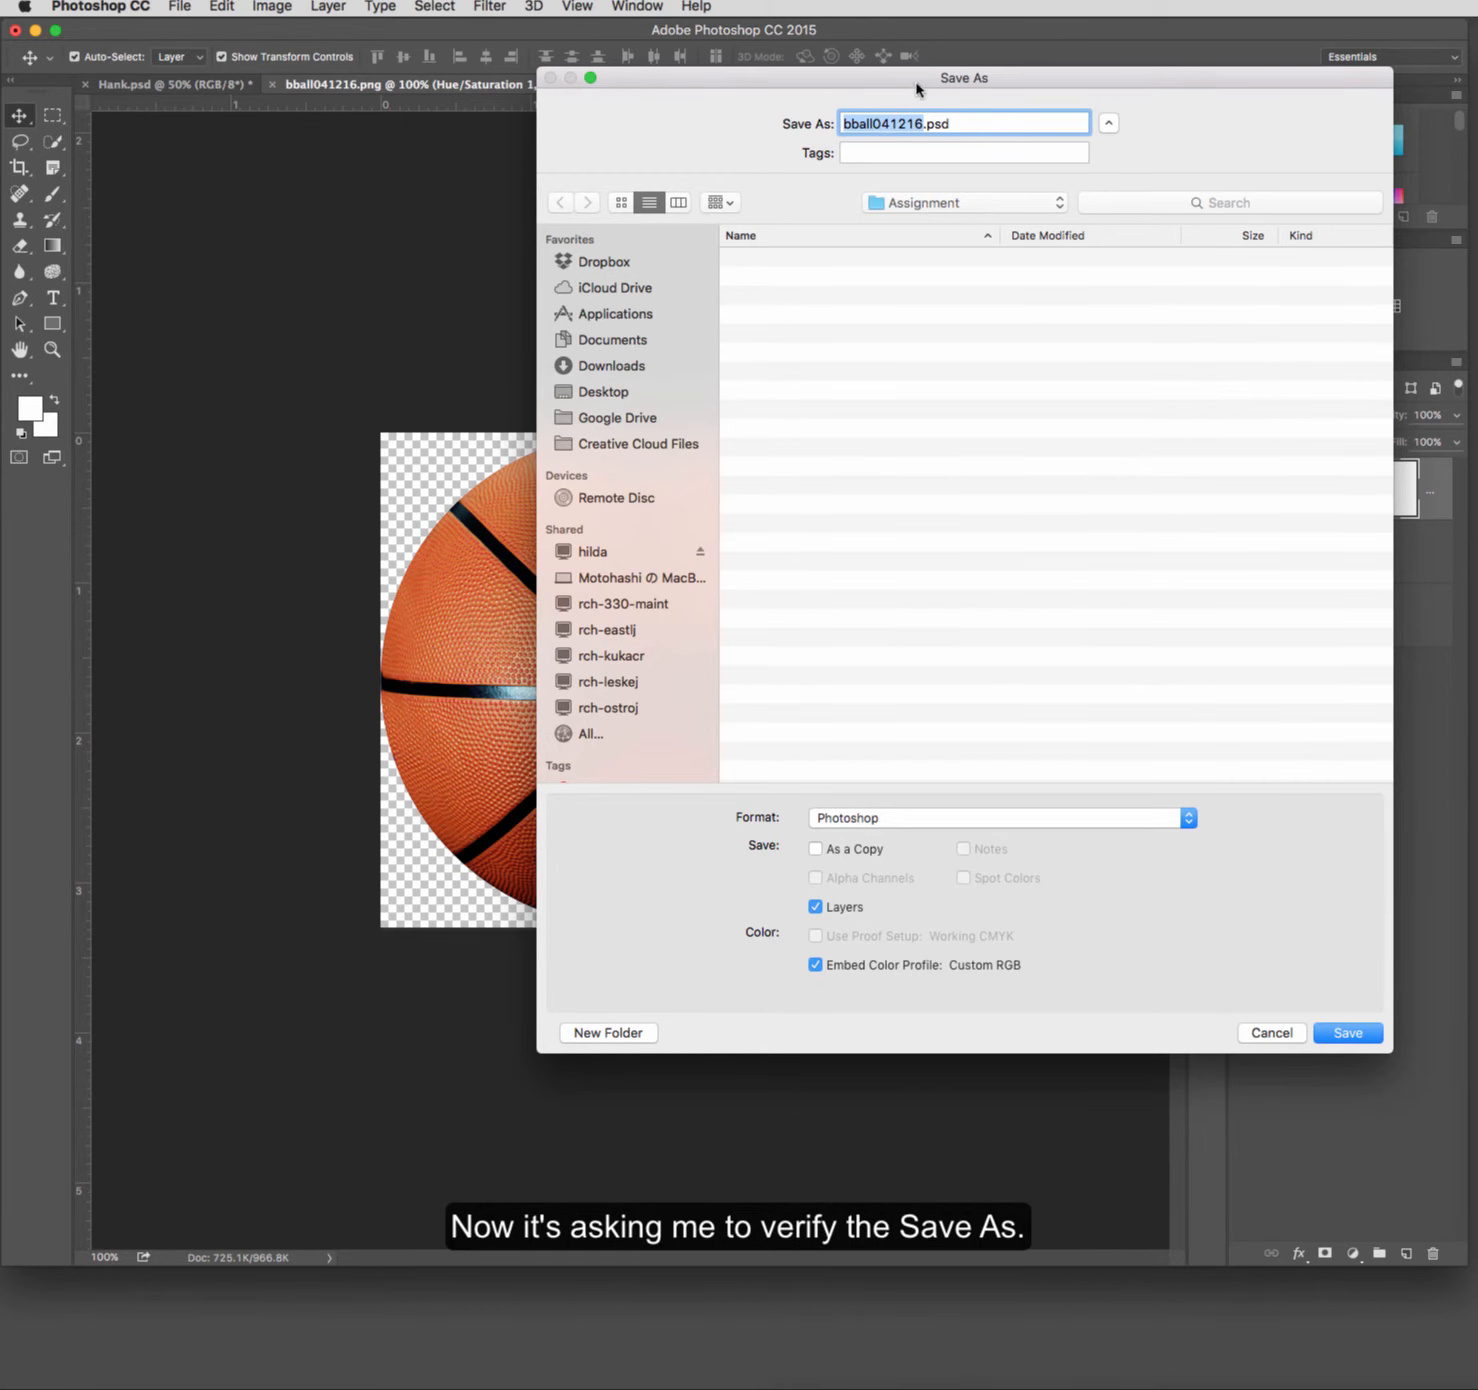
# Step: Save the processed image as bball041216.psd in the Assignment folder, in Photoshop format with layers and Maximize Compatibility
pyautogui.moveTo(916, 85); pyautogui.dragTo(923, 175)
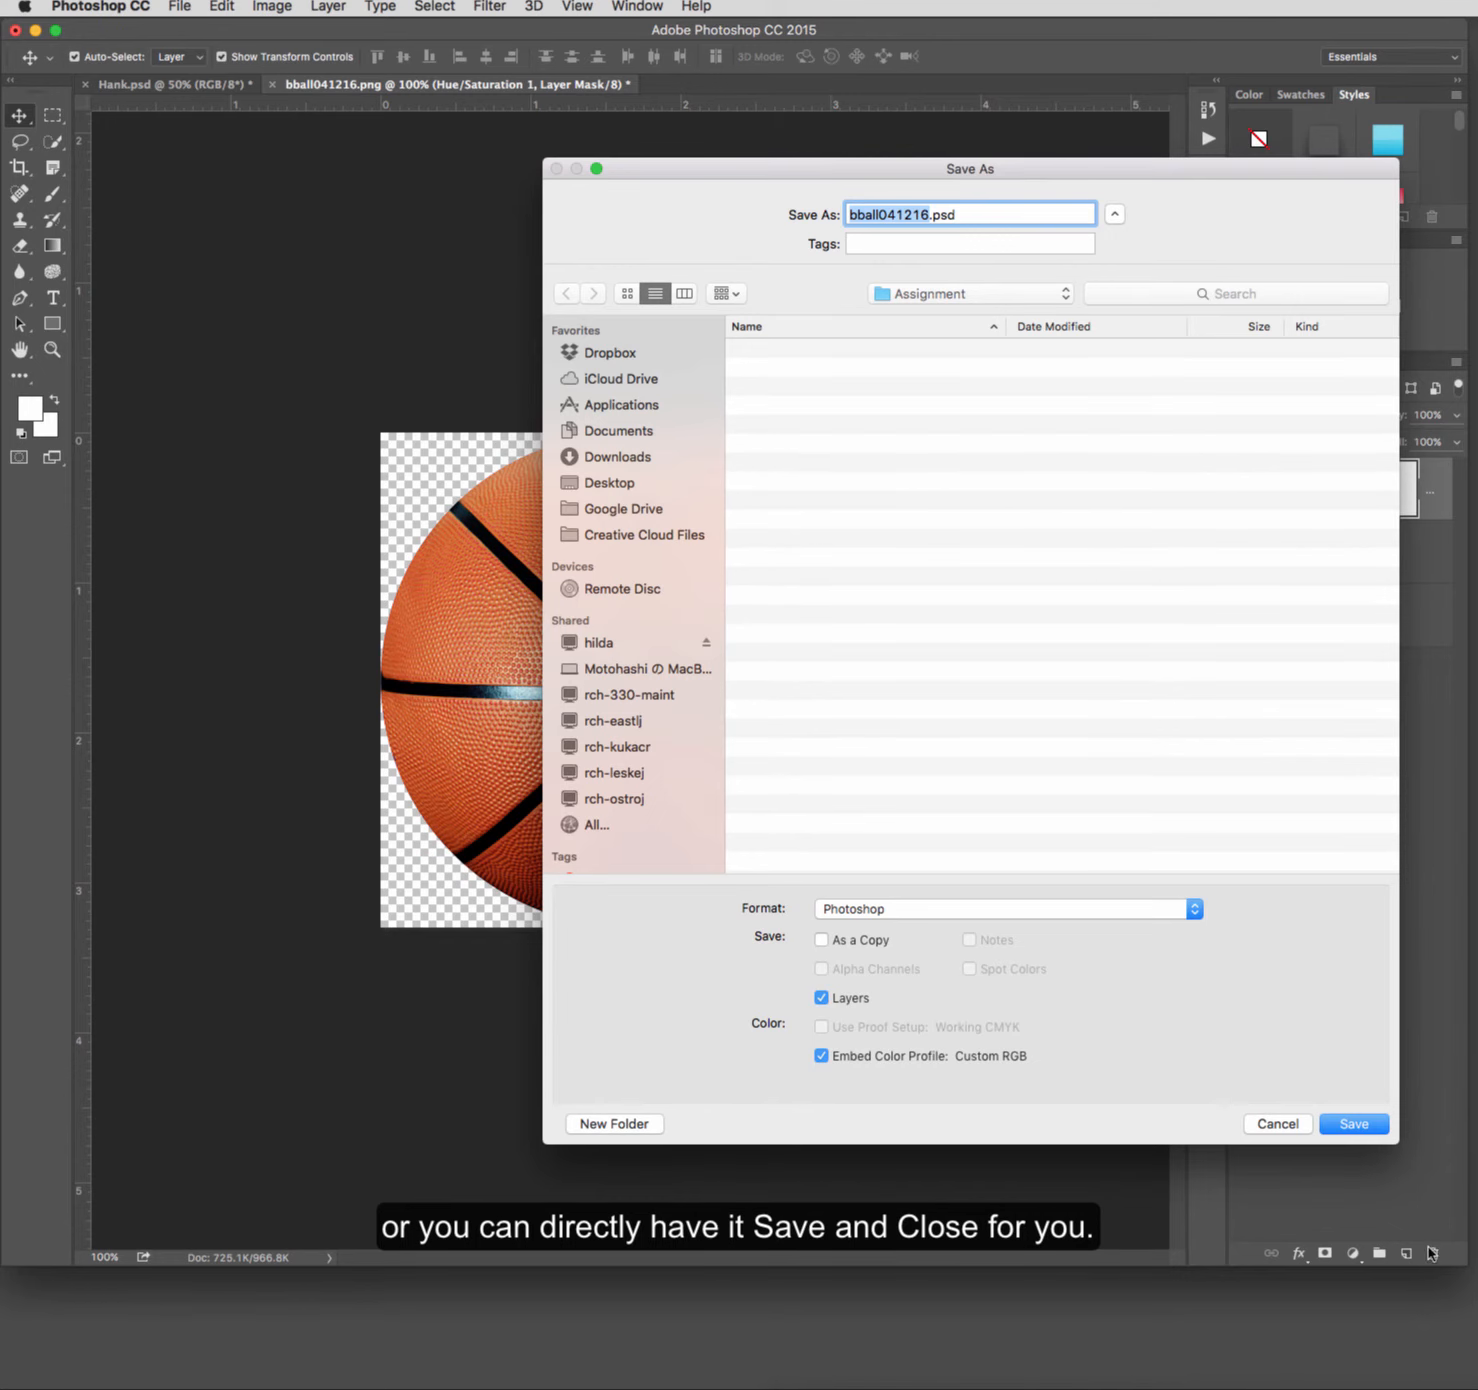
pyautogui.click(1347, 1126)
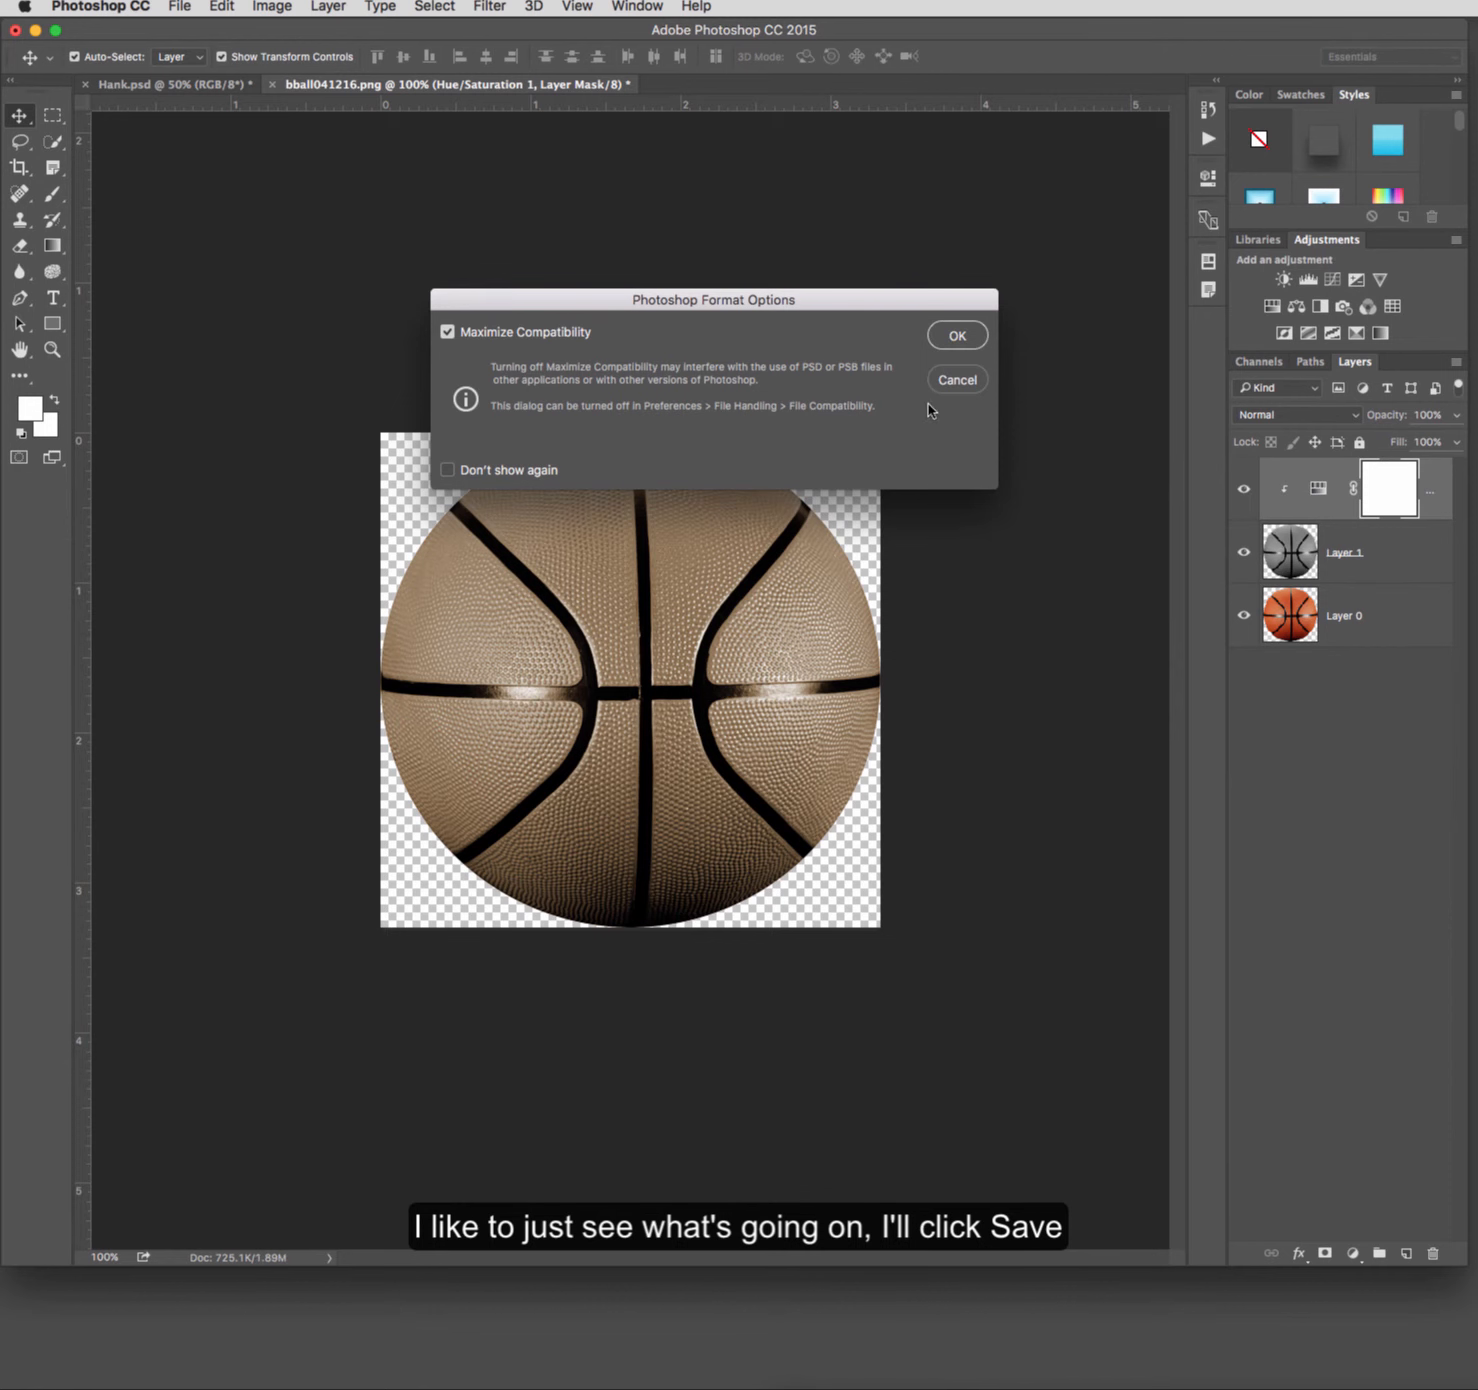
pyautogui.click(948, 345)
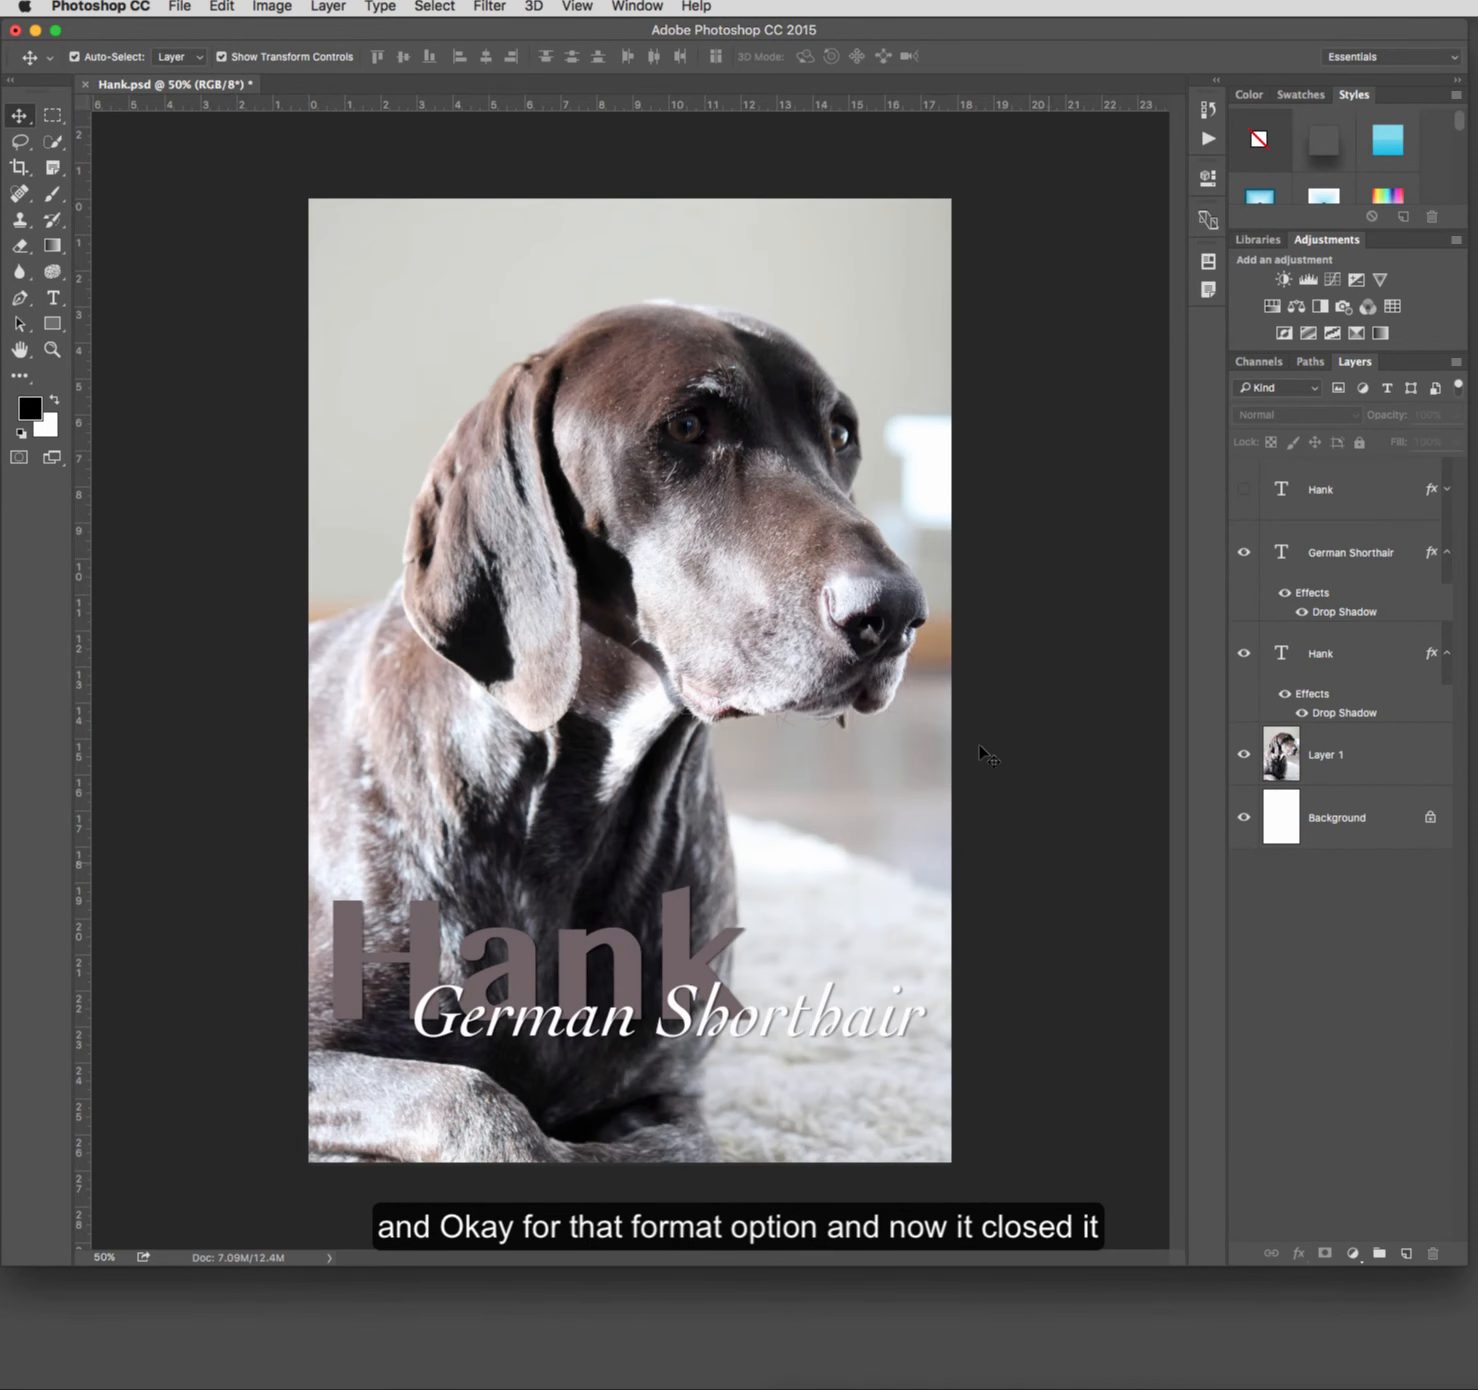
# Step: Minimize Photoshop and open bball041216.psd from the Assignment folder in Finder to check the sepia result
pyautogui.click(35, 31)
pyautogui.click(447, 607)
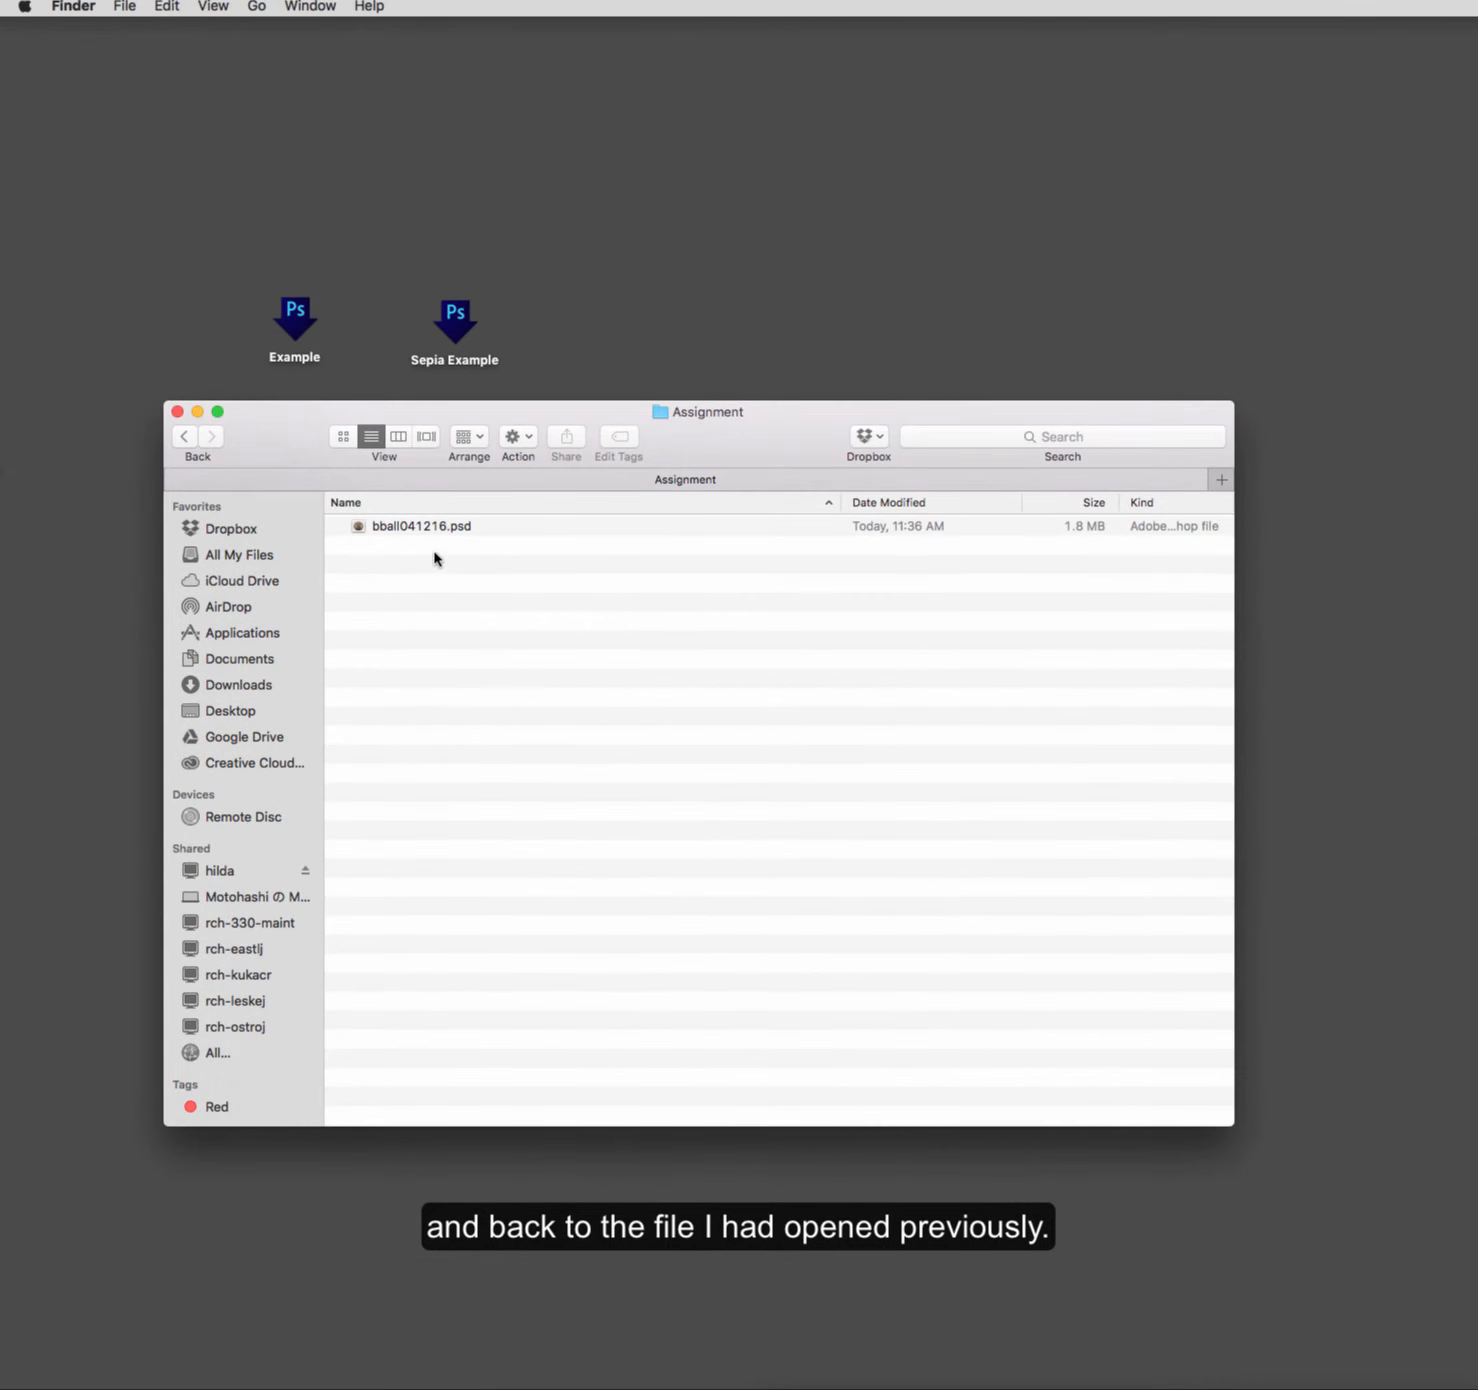
pyautogui.click(437, 532)
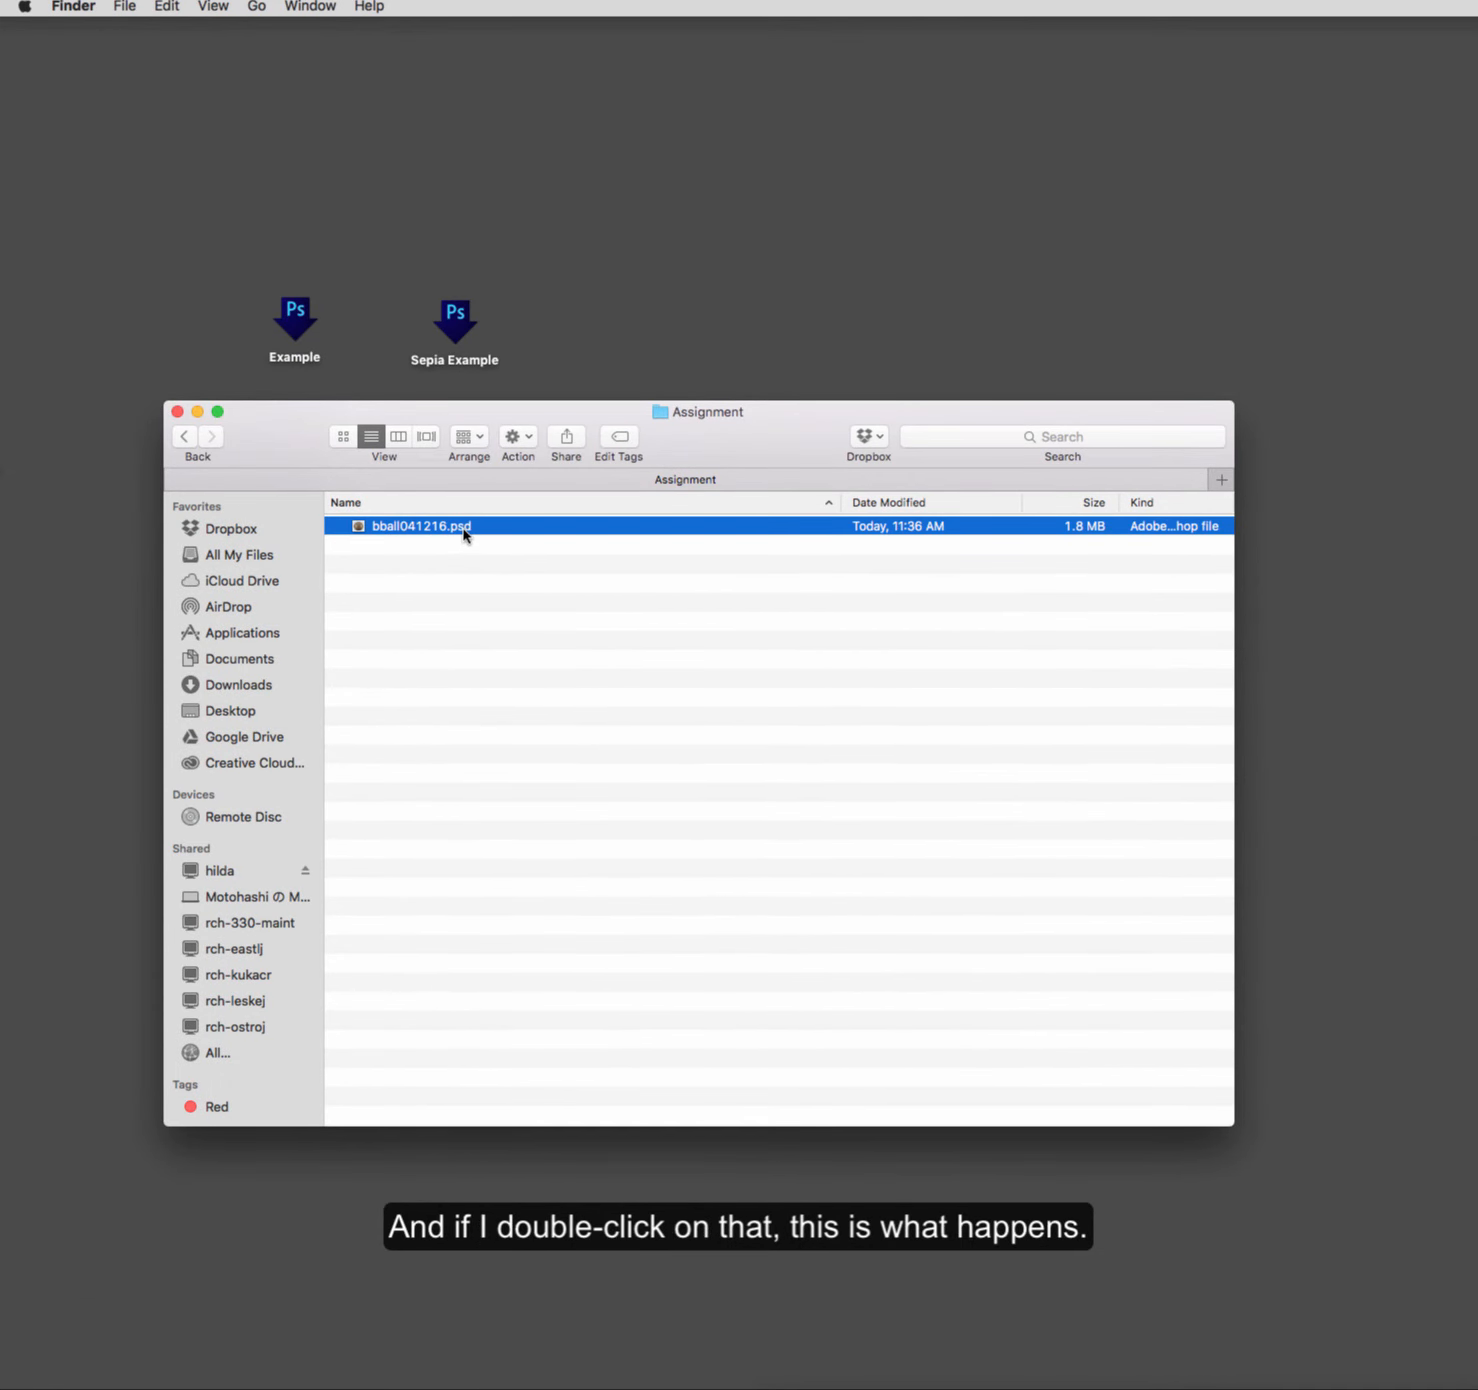
pyautogui.doubleClick(463, 534)
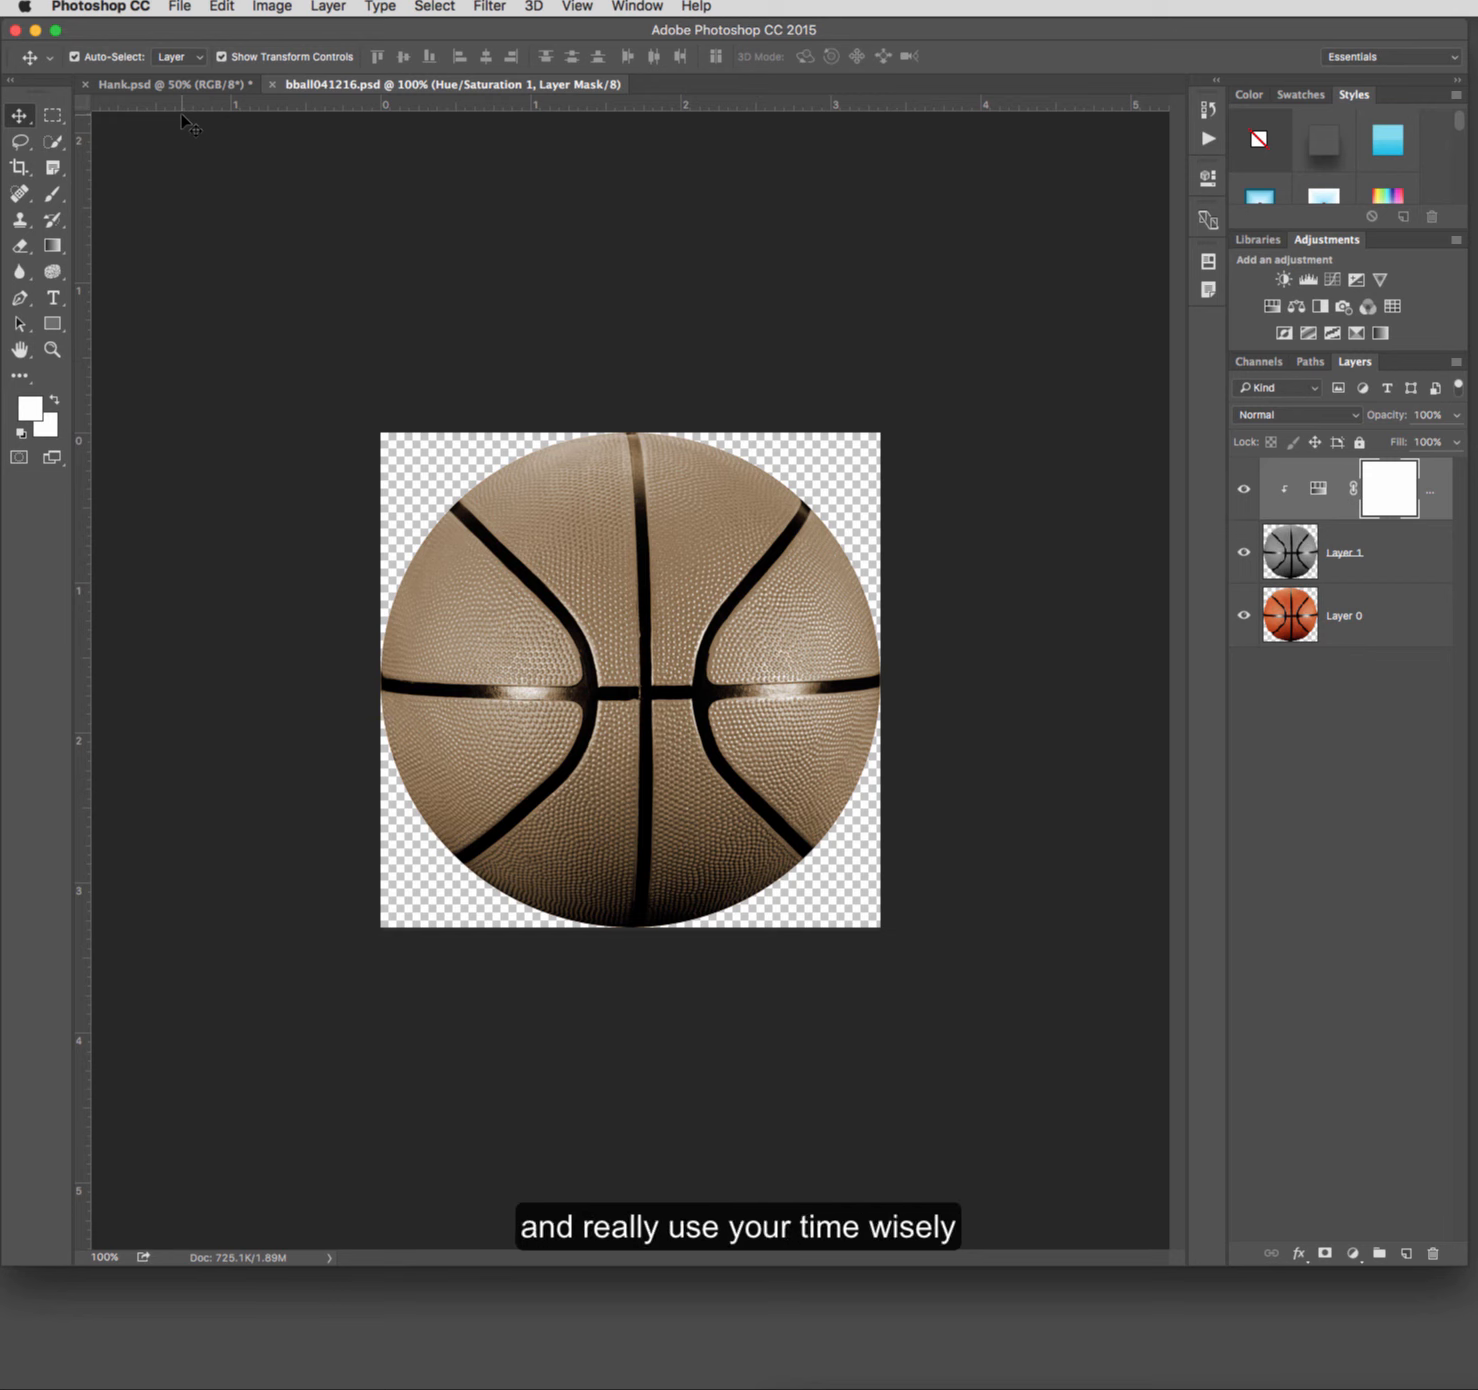
pyautogui.press('super')
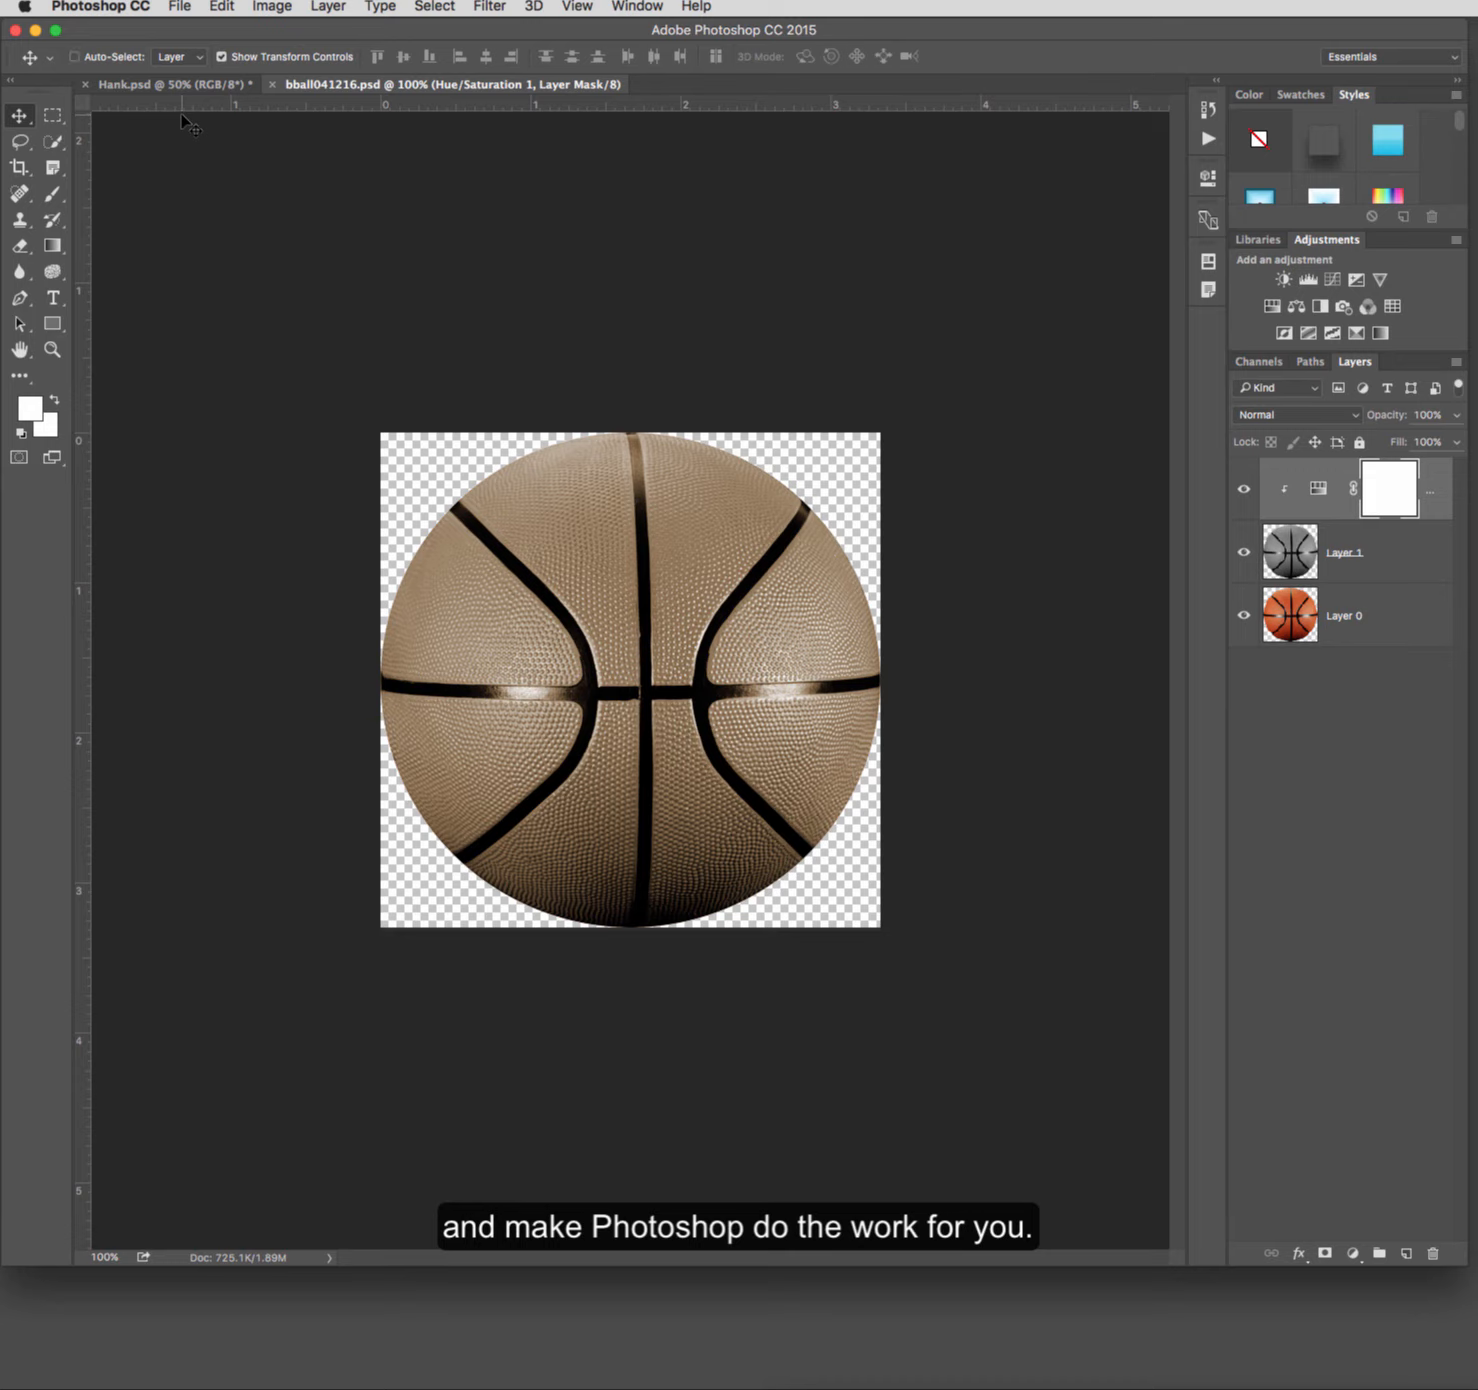